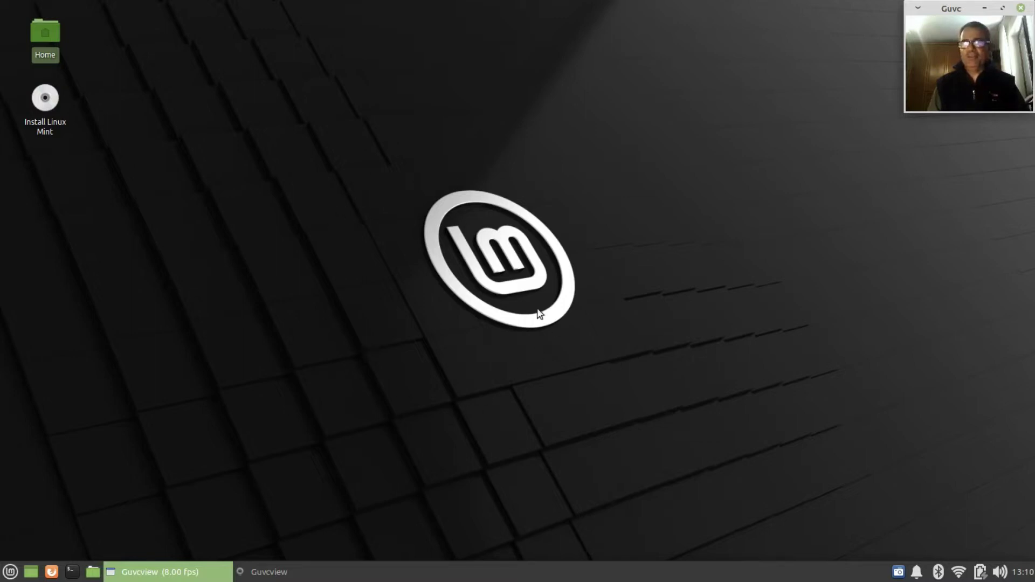
# Set the desktop wallpaper to the night photo of the Sydney Opera House from the backdrops folder.
pyautogui.rightClick(346, 216)
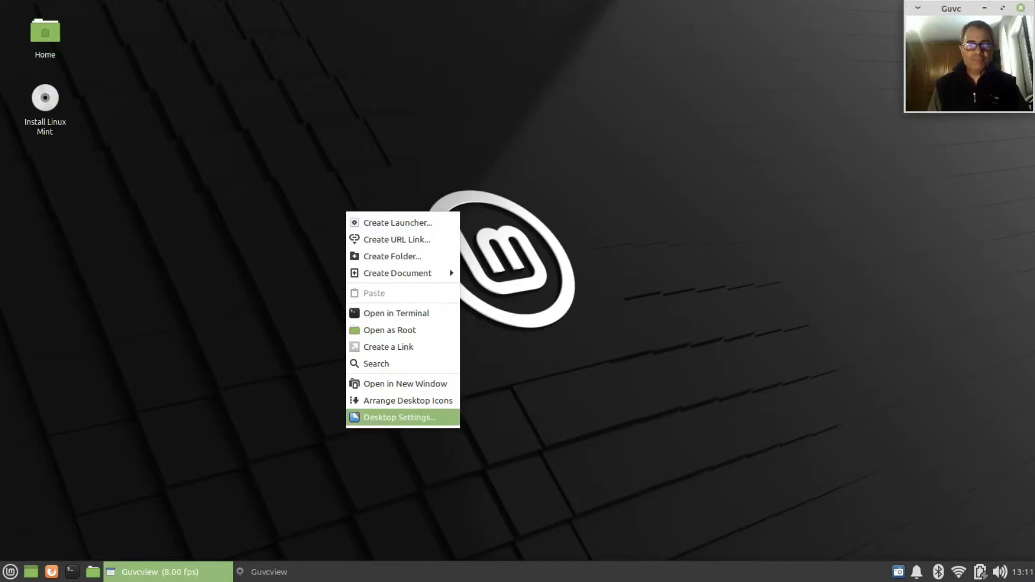
pyautogui.click(372, 419)
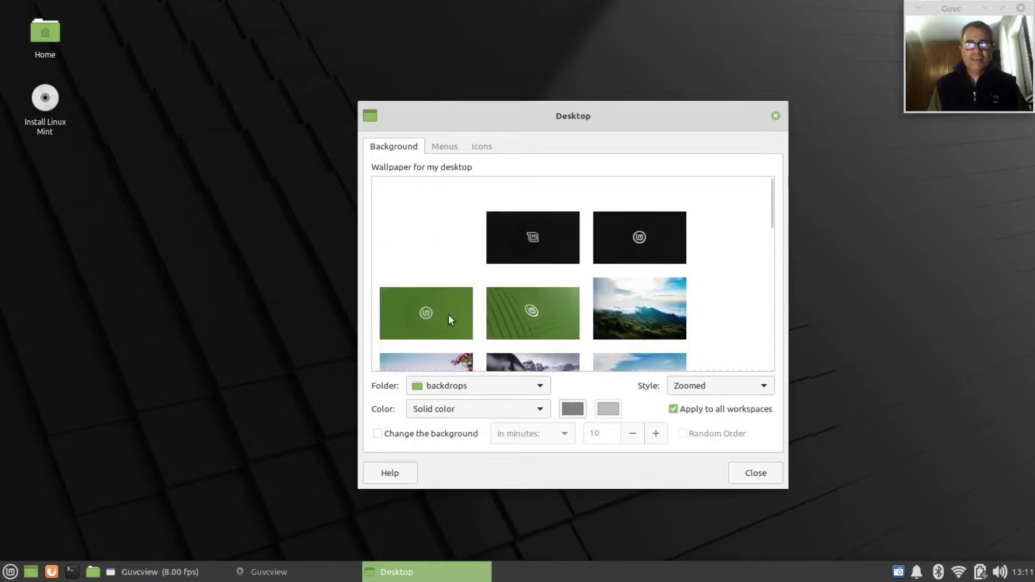
pyautogui.scroll(-6, 445, 310)
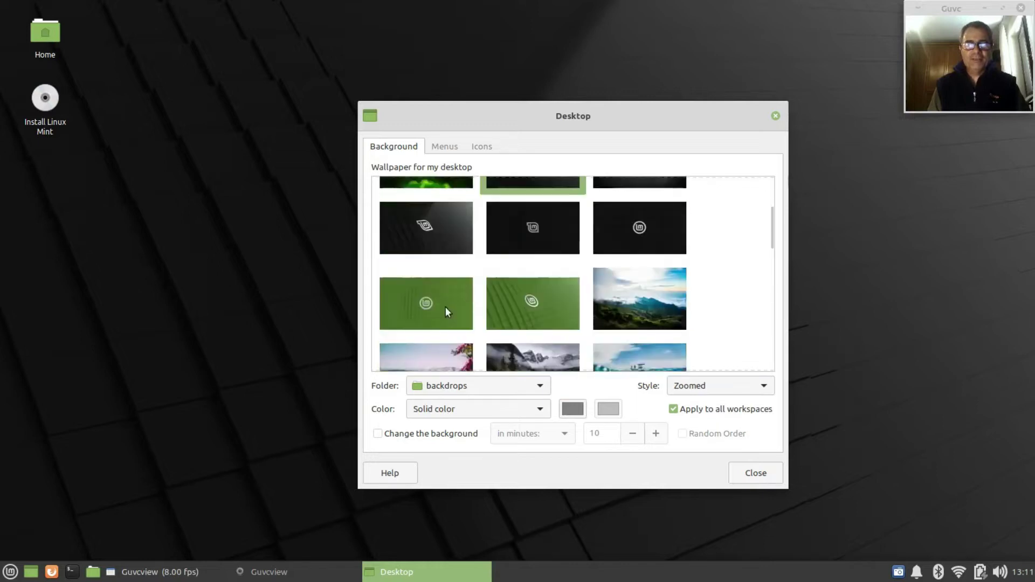
pyautogui.scroll(-2, 445, 311)
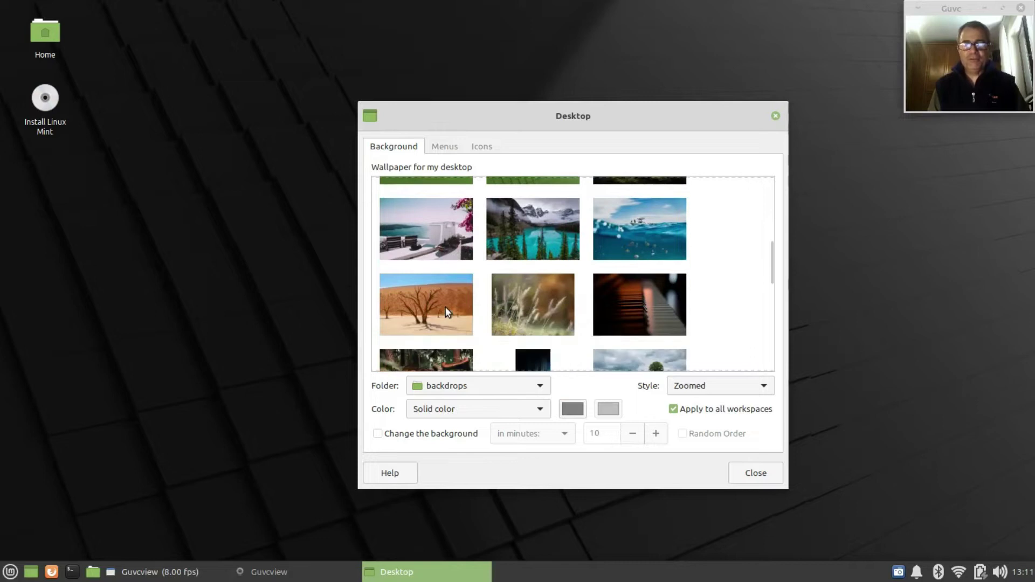
pyautogui.scroll(8, 445, 307)
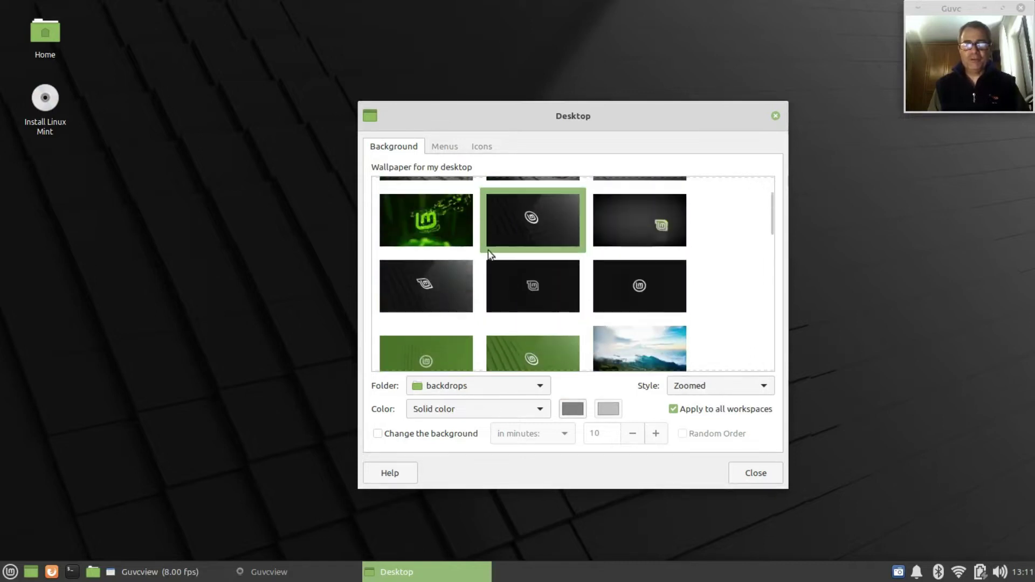
pyautogui.scroll(-6, 497, 264)
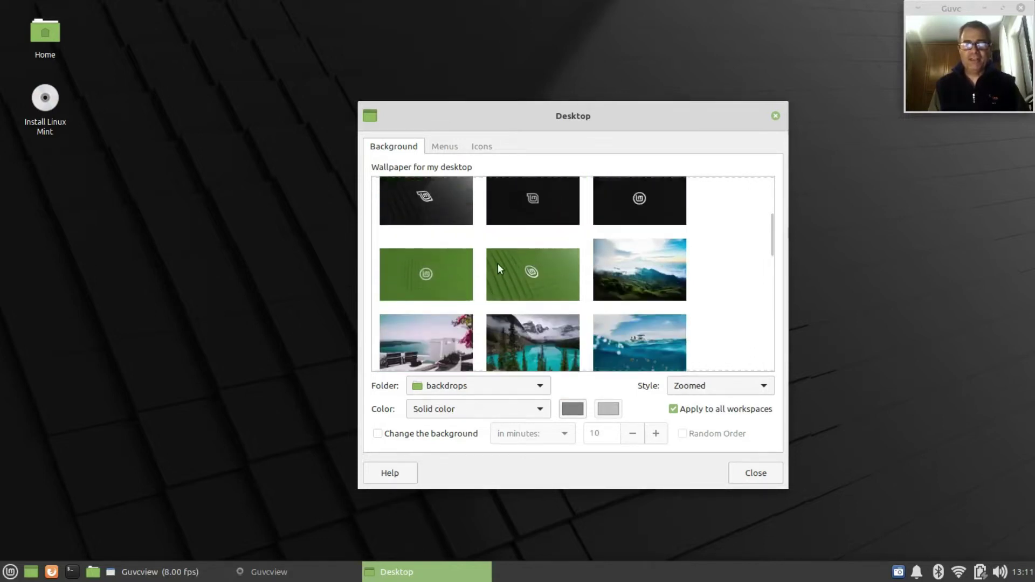
pyautogui.scroll(-11, 497, 264)
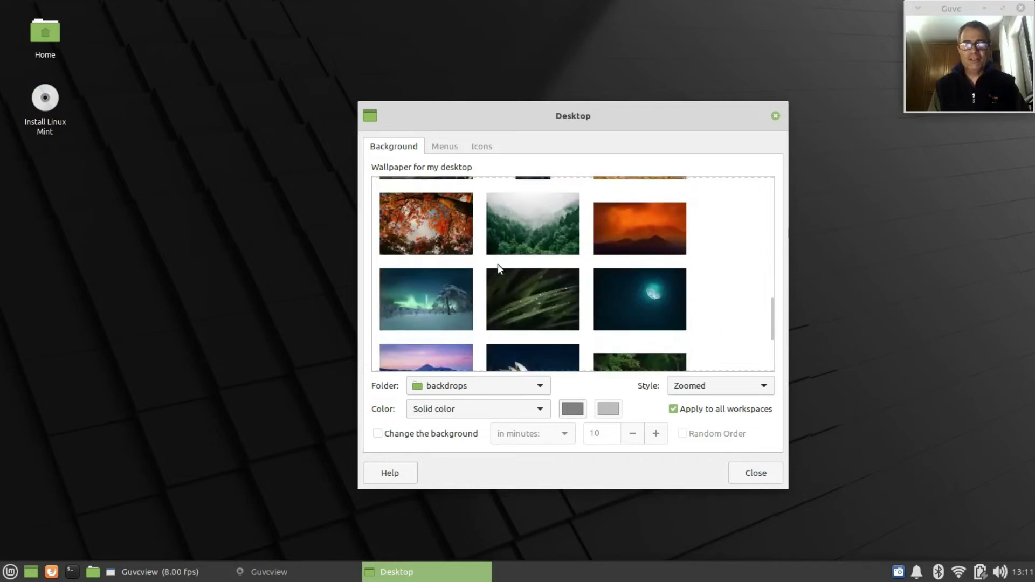
pyautogui.scroll(-1, 496, 263)
pyautogui.click(522, 284)
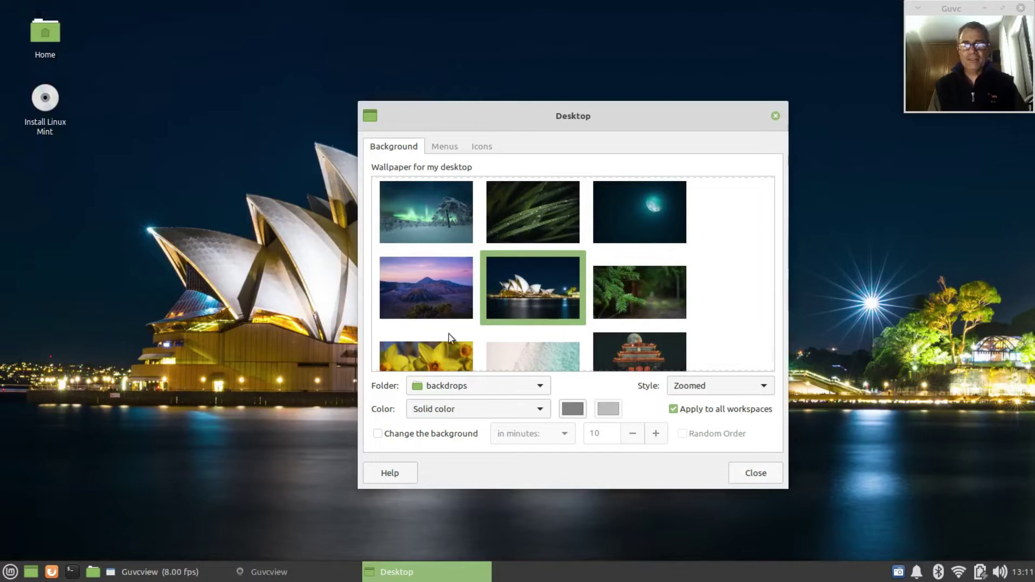
# Enable the Trash default icon on the desktop and close the desktop settings.
pyautogui.click(480, 146)
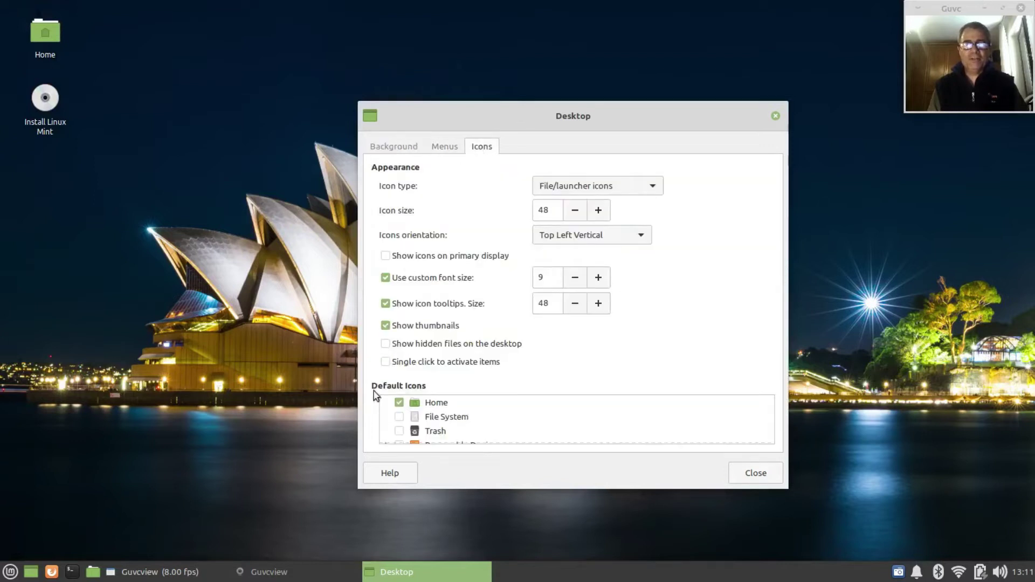
pyautogui.click(398, 431)
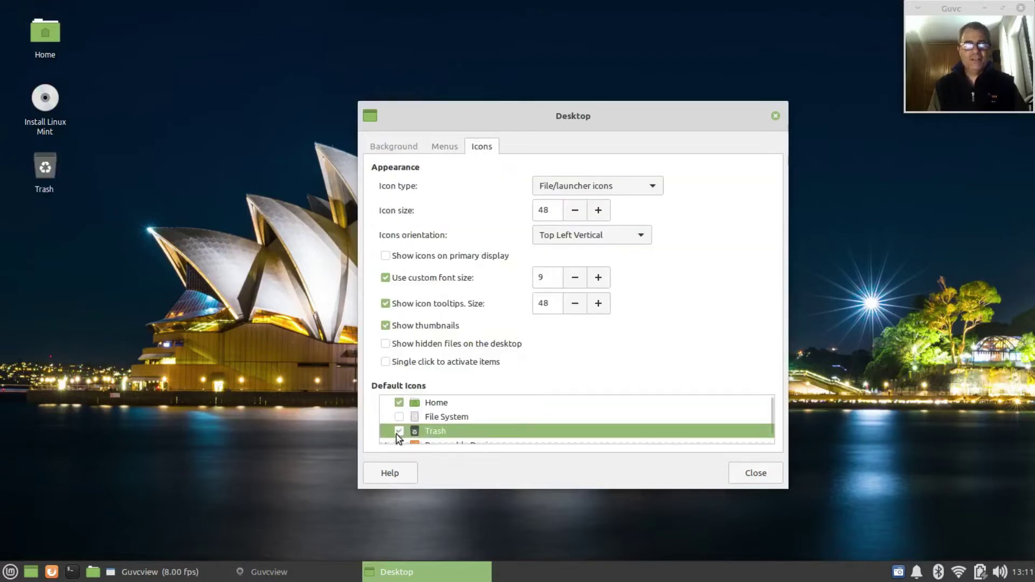
pyautogui.scroll(-1, 440, 420)
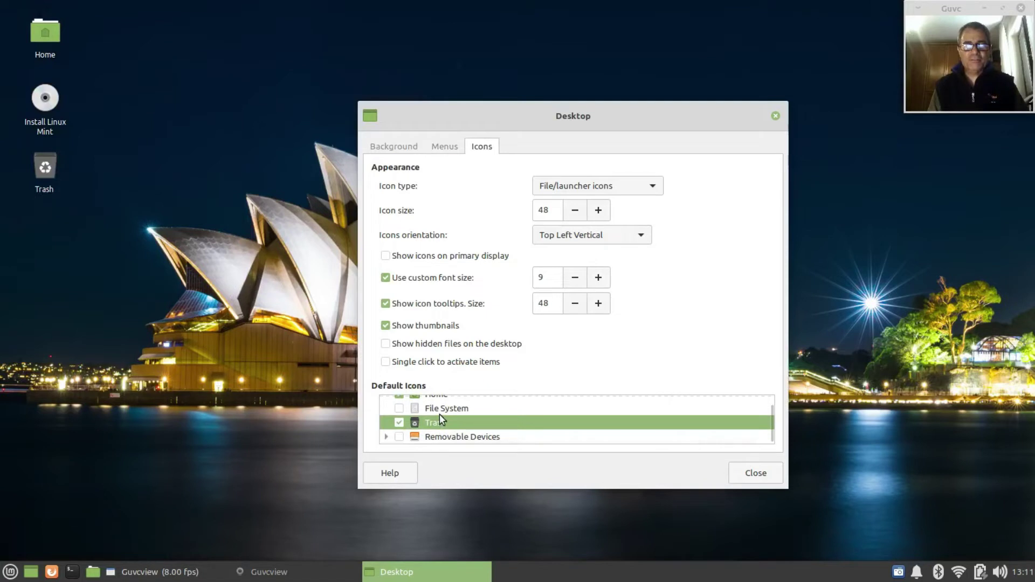
pyautogui.click(775, 116)
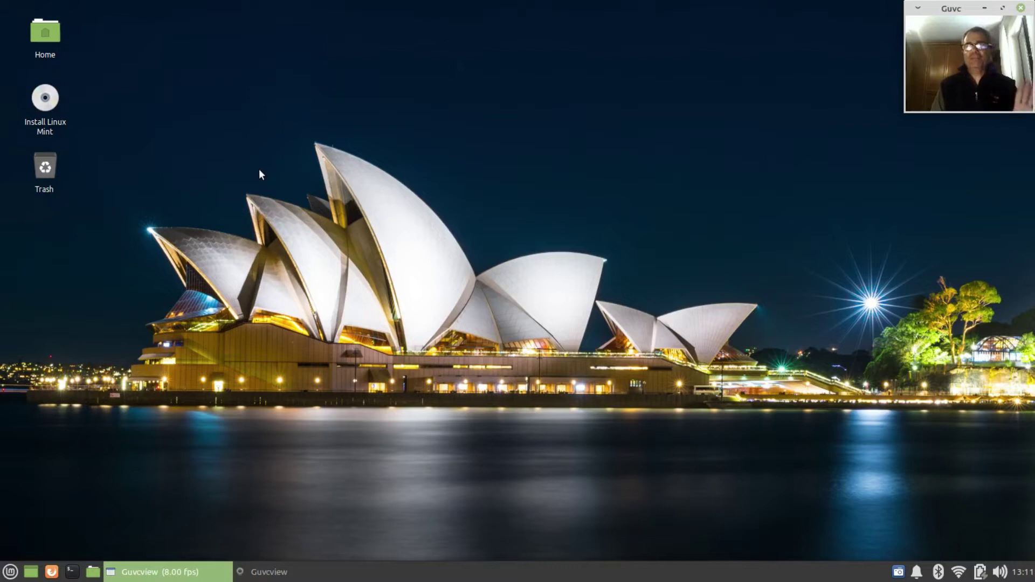
# Shrink the applications menu slightly, search it for "gp", and dismiss it.
pyautogui.click(6, 571)
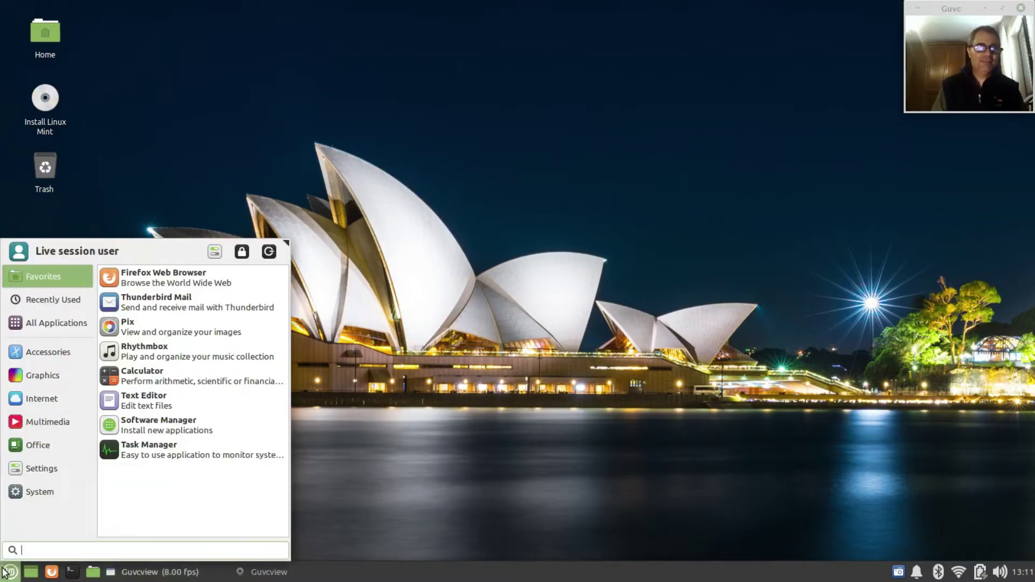
pyautogui.moveTo(281, 244); pyautogui.dragTo(238, 258)
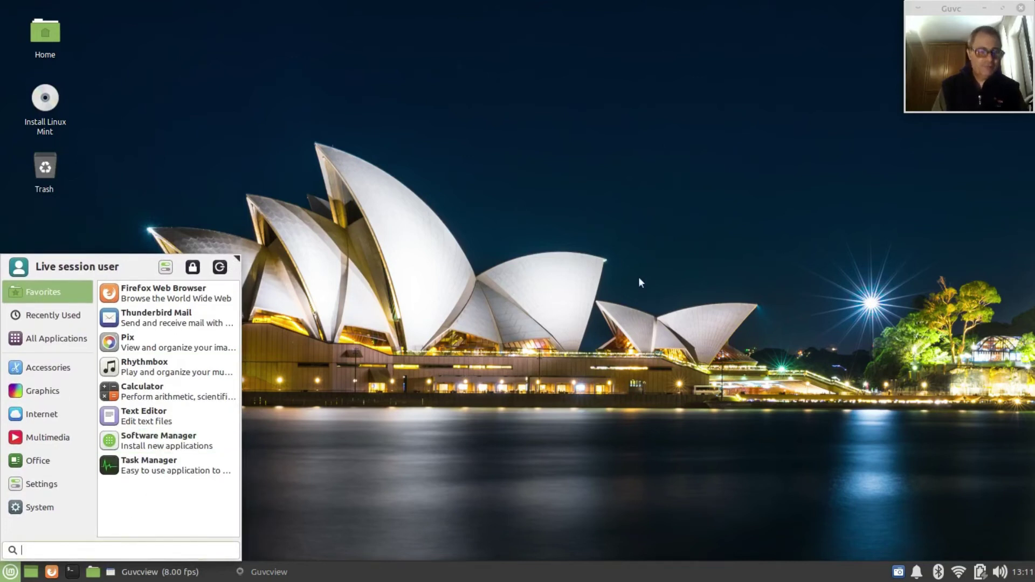
pyautogui.write('gp')
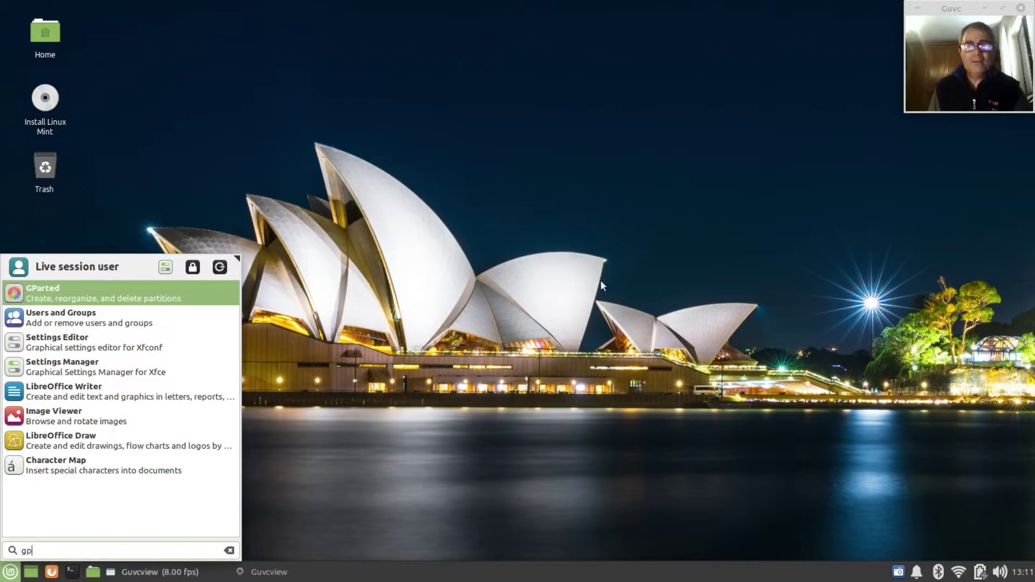
pyautogui.click(730, 363)
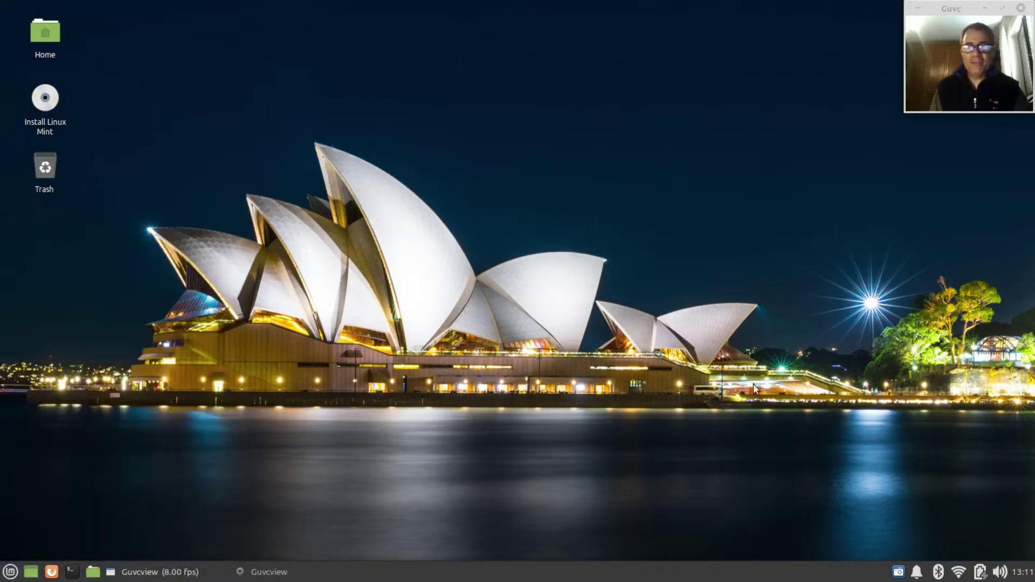
pyautogui.click(898, 575)
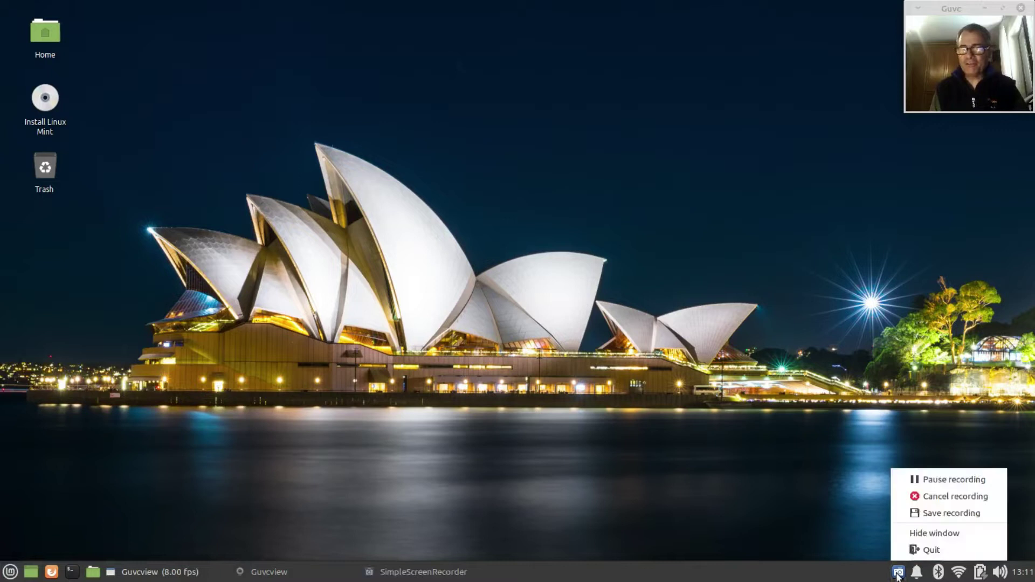
pyautogui.click(911, 478)
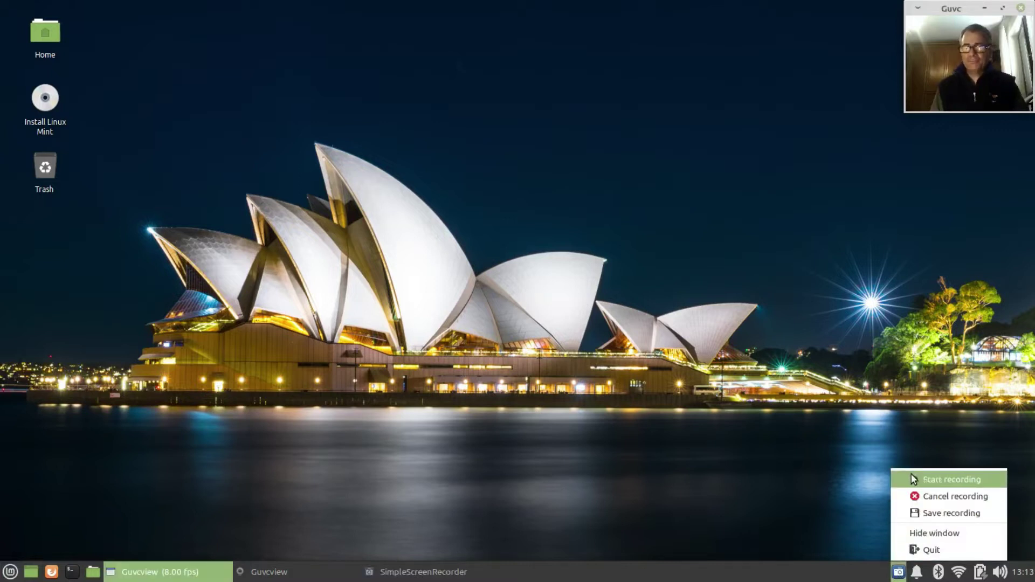
pyautogui.click(912, 478)
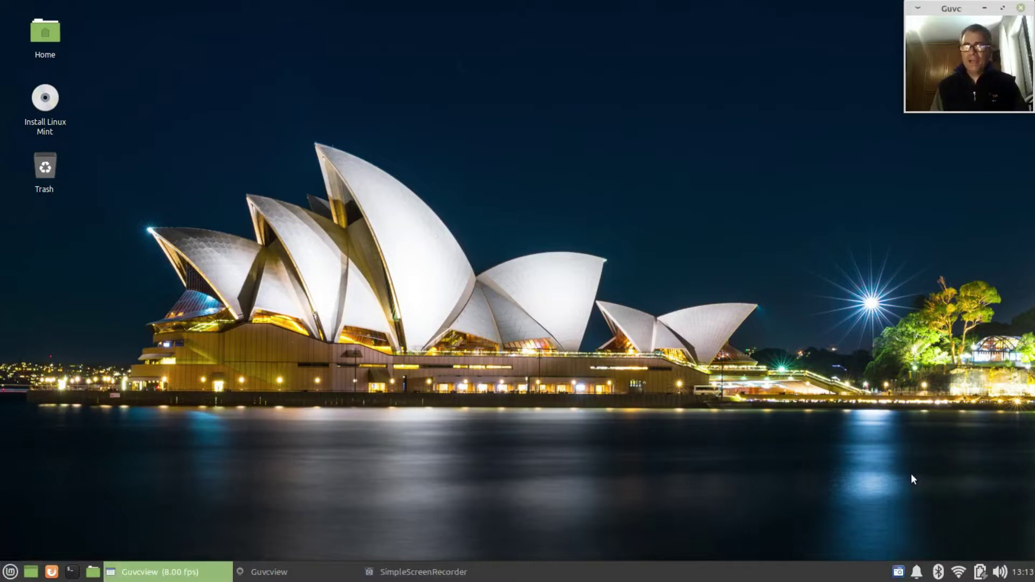
# Launch GParted by searching for "gp", move its window towards the middle of the desktop, and select the /dev/sda disk.
pyautogui.click(8, 570)
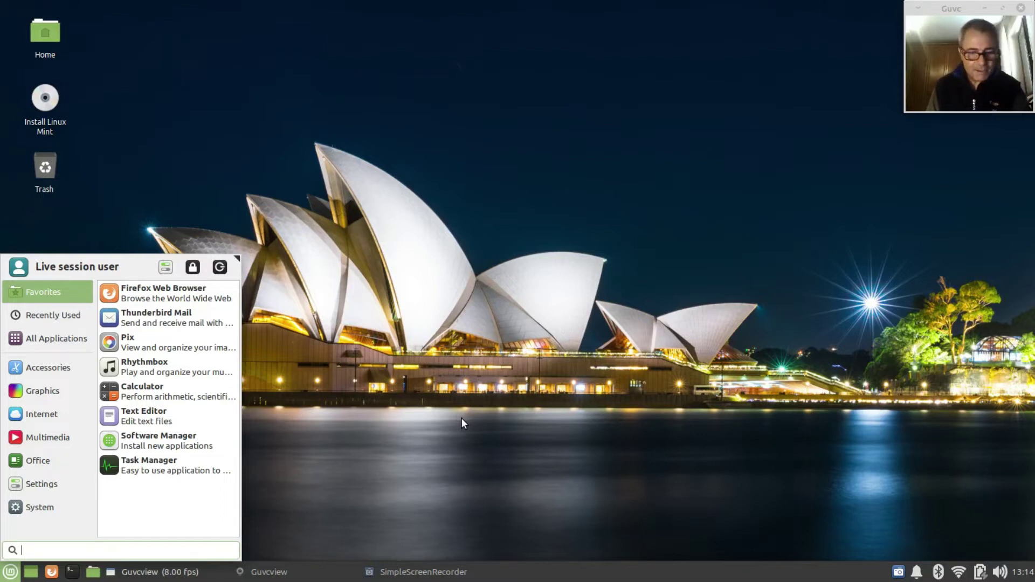
pyautogui.write('gp')
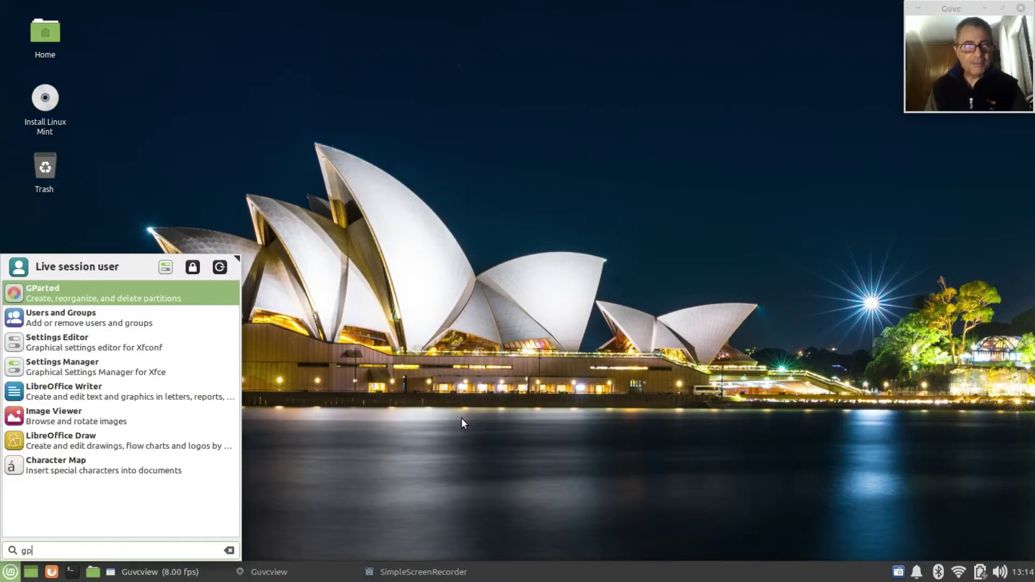
pyautogui.click(58, 290)
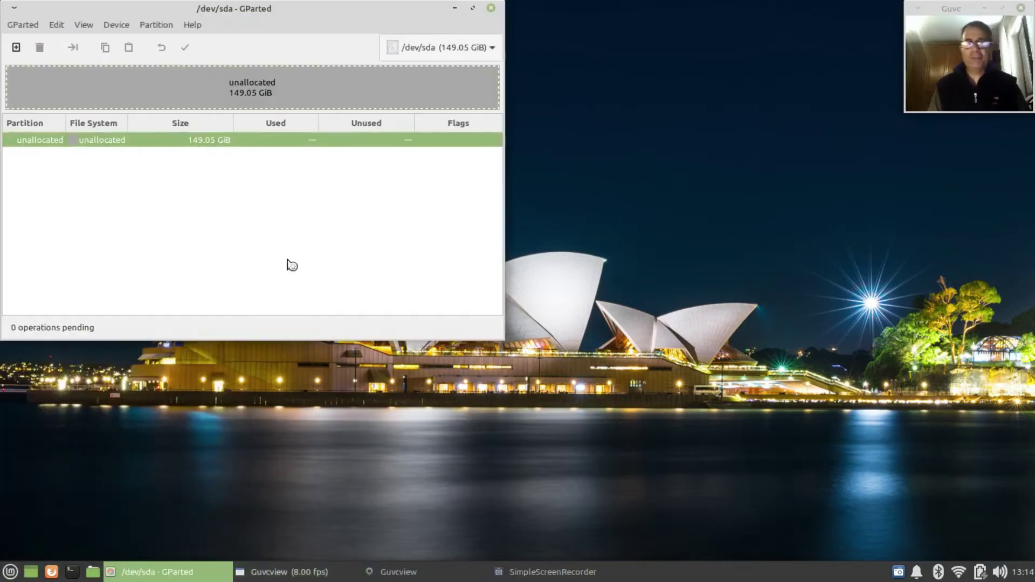
pyautogui.moveTo(309, 10); pyautogui.dragTo(480, 40)
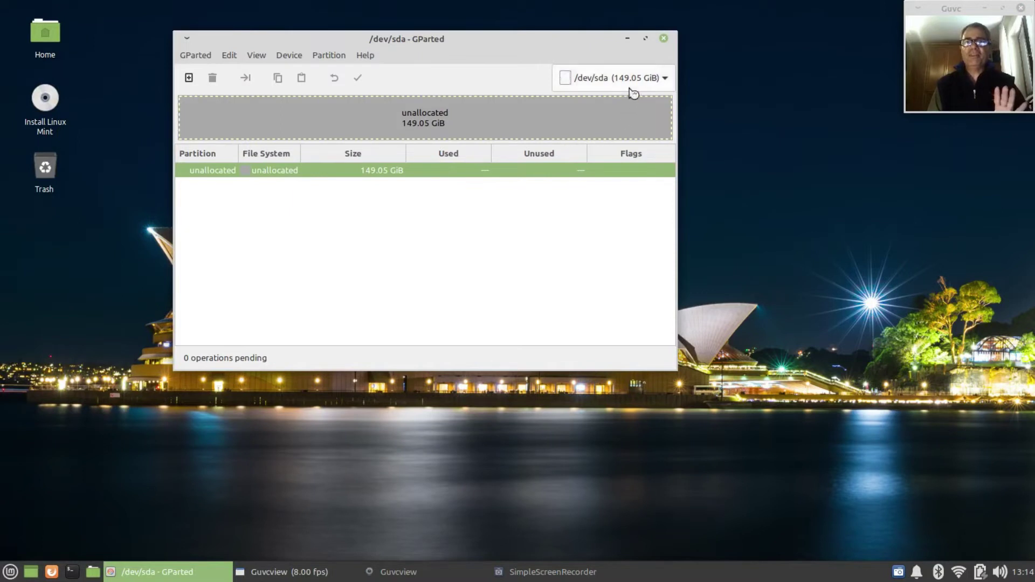
pyautogui.click(665, 81)
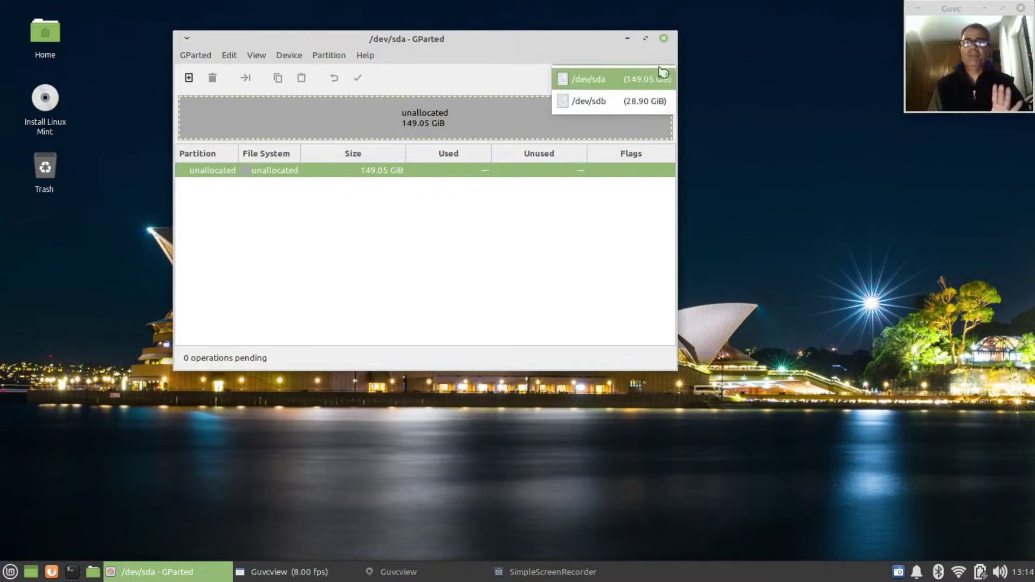
pyautogui.click(659, 86)
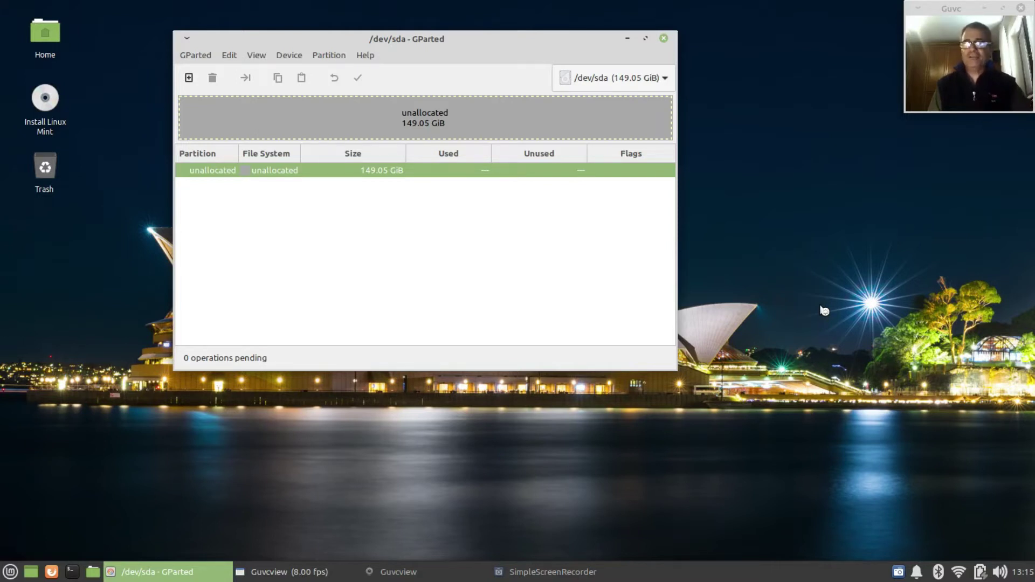
pyautogui.click(12, 572)
pyautogui.click(444, 474)
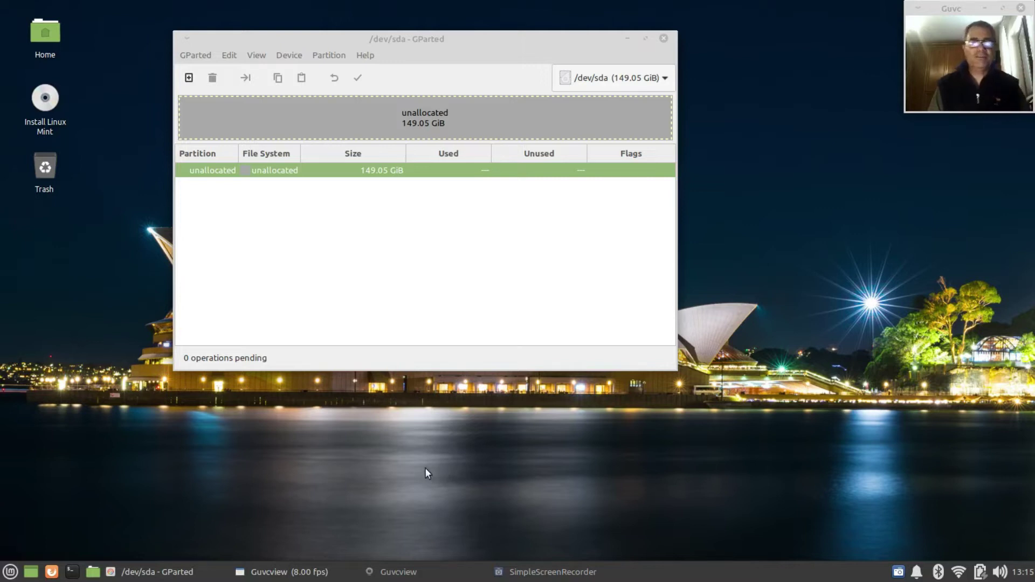
pyautogui.moveTo(398, 41); pyautogui.dragTo(427, 44)
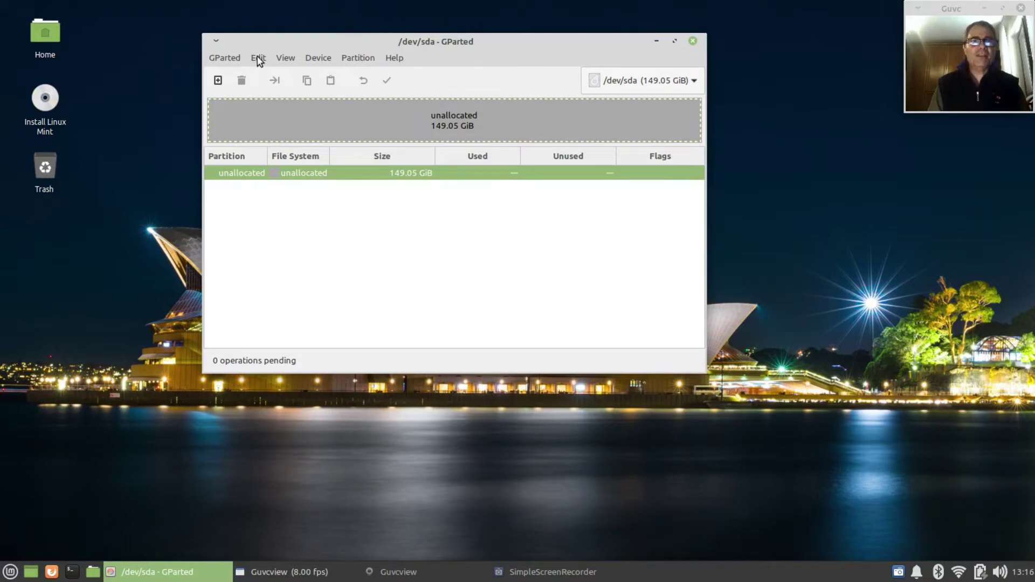
# Examine the partition table types offered for /dev/sda, such as msdos and gpt, and cancel without creating a table.
pyautogui.click(359, 57)
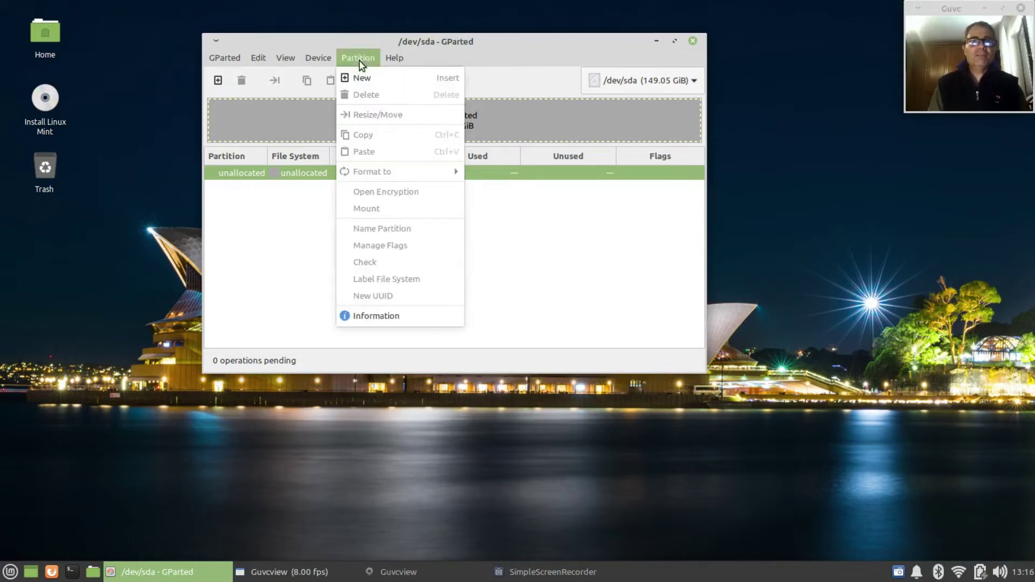
pyautogui.moveTo(317, 60)
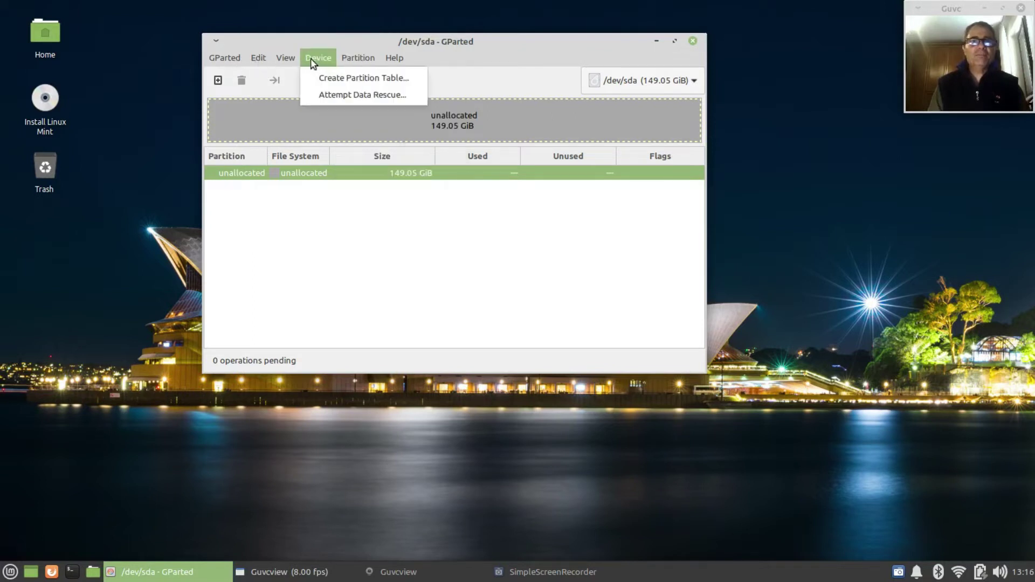
pyautogui.click(334, 77)
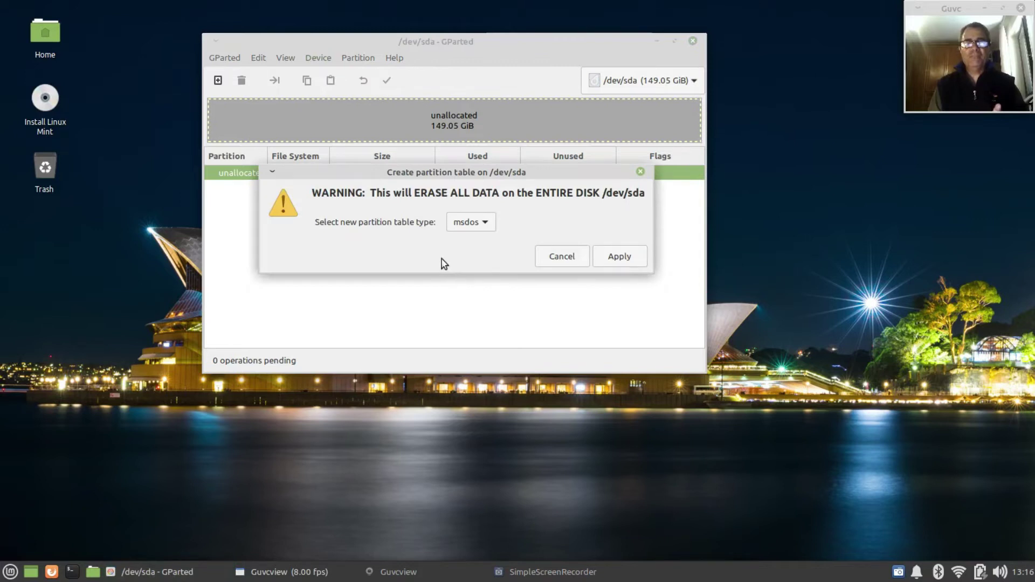
pyautogui.click(483, 226)
pyautogui.click(484, 219)
pyautogui.click(484, 225)
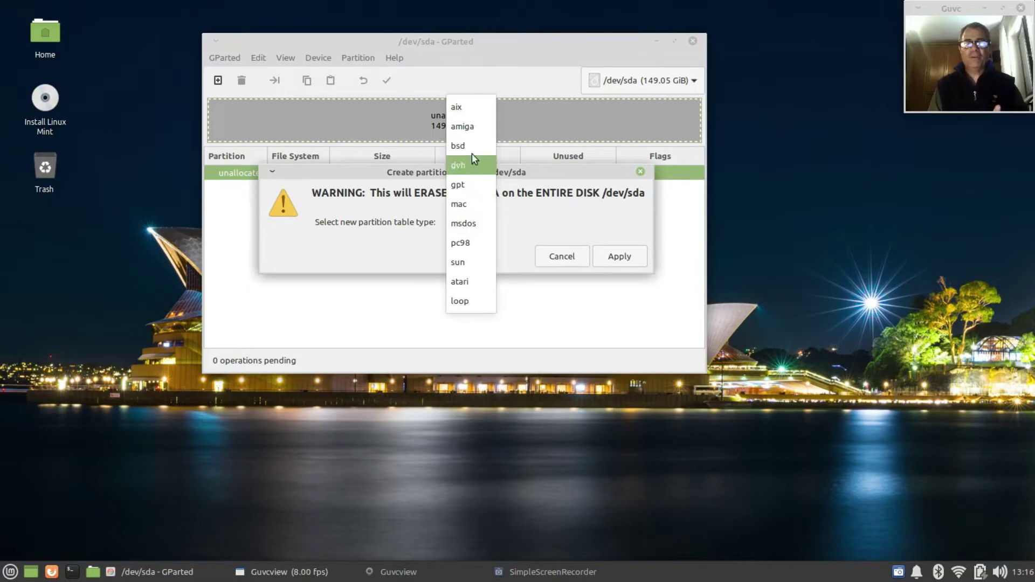
pyautogui.click(478, 228)
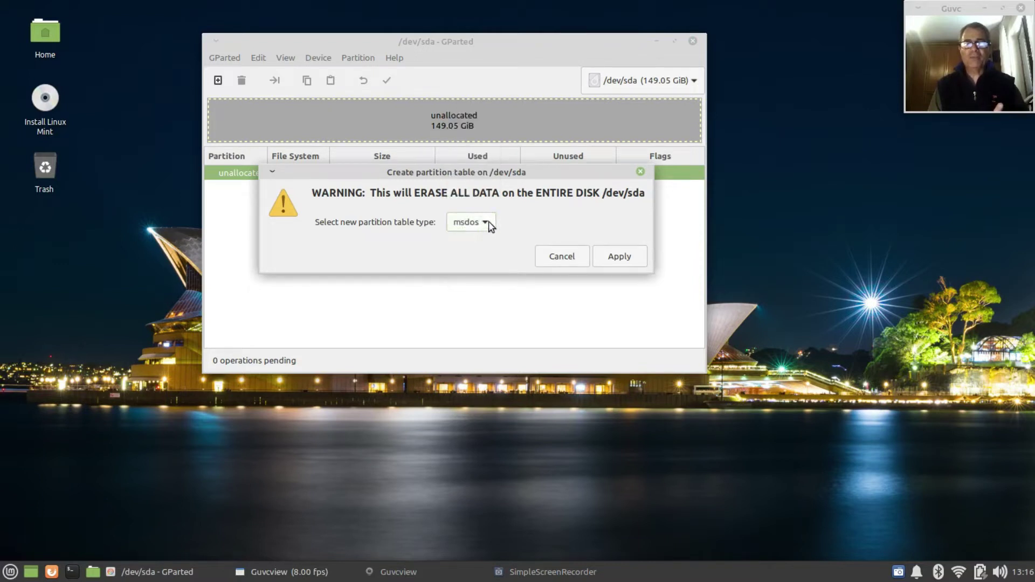
pyautogui.click(487, 223)
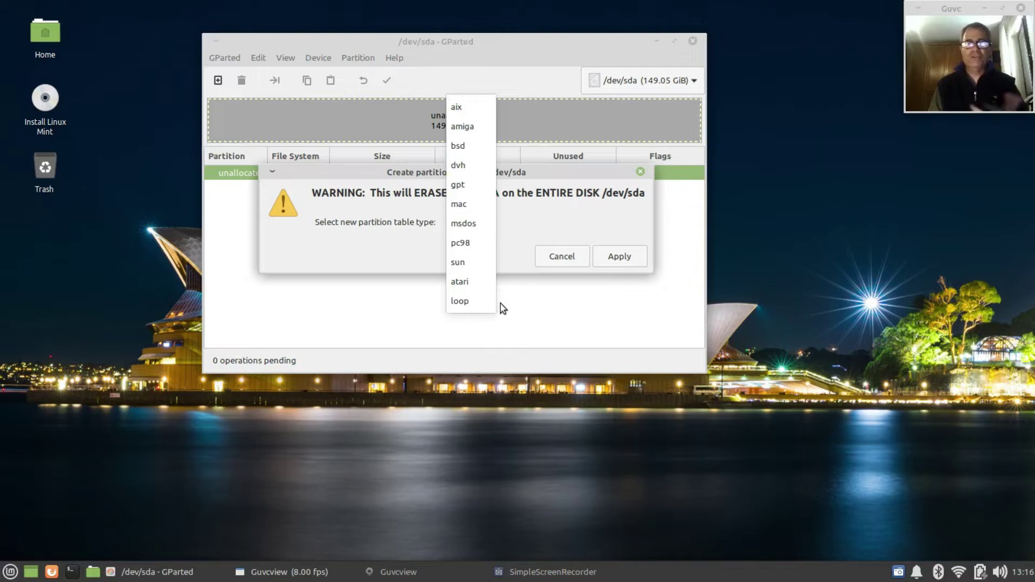
pyautogui.click(479, 228)
pyautogui.click(562, 257)
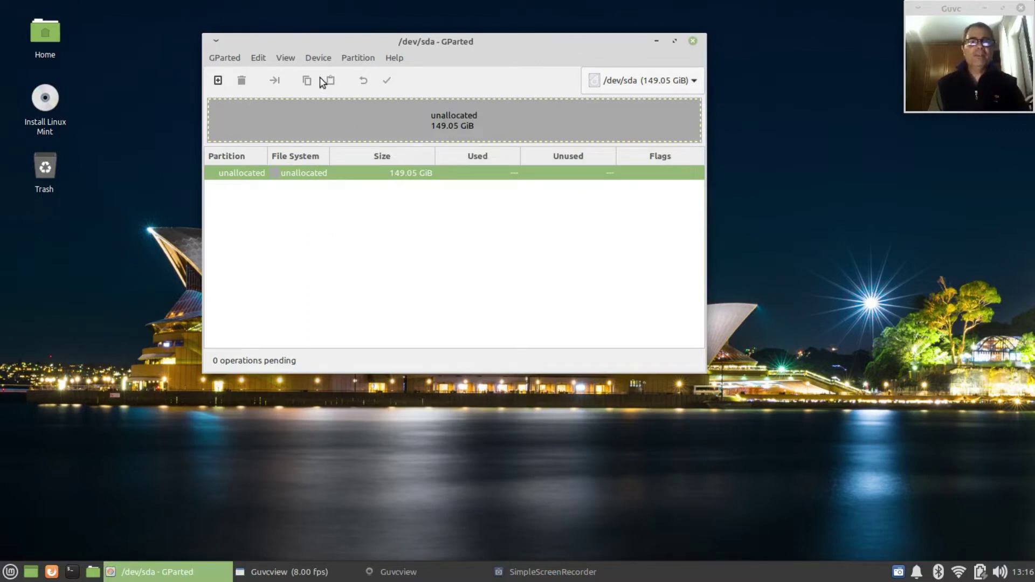
pyautogui.click(319, 57)
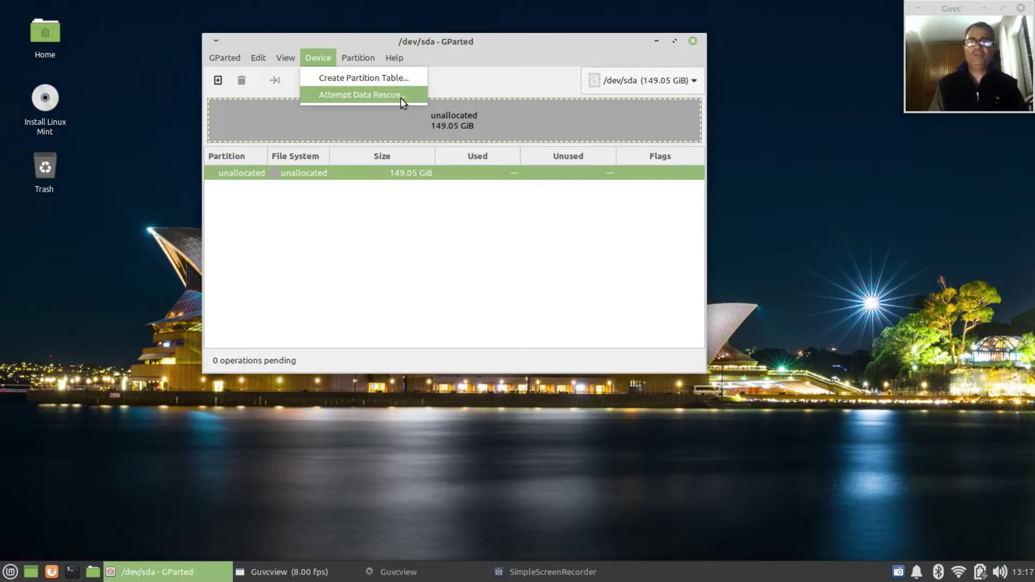
pyautogui.click(414, 261)
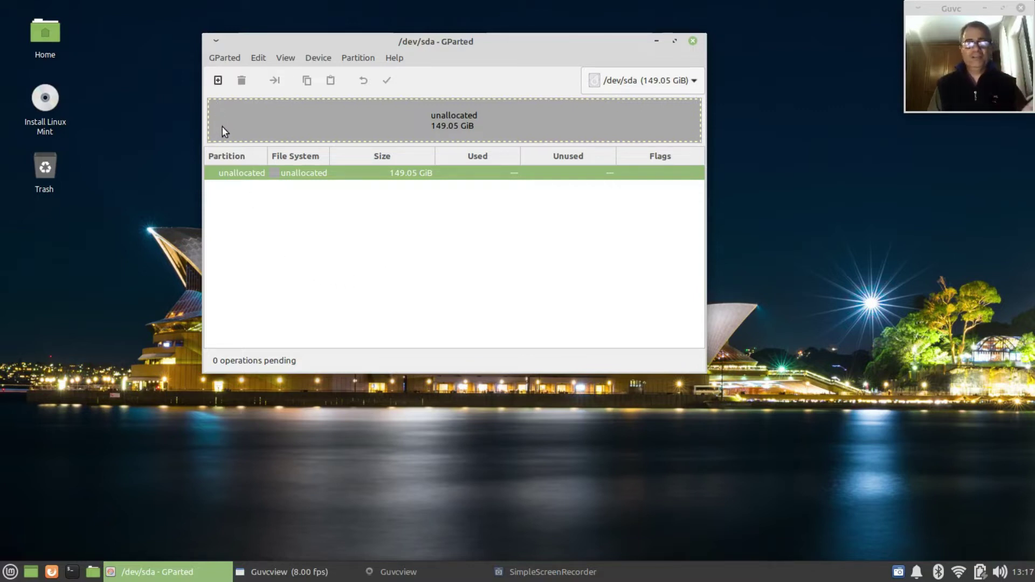
pyautogui.rightClick(222, 166)
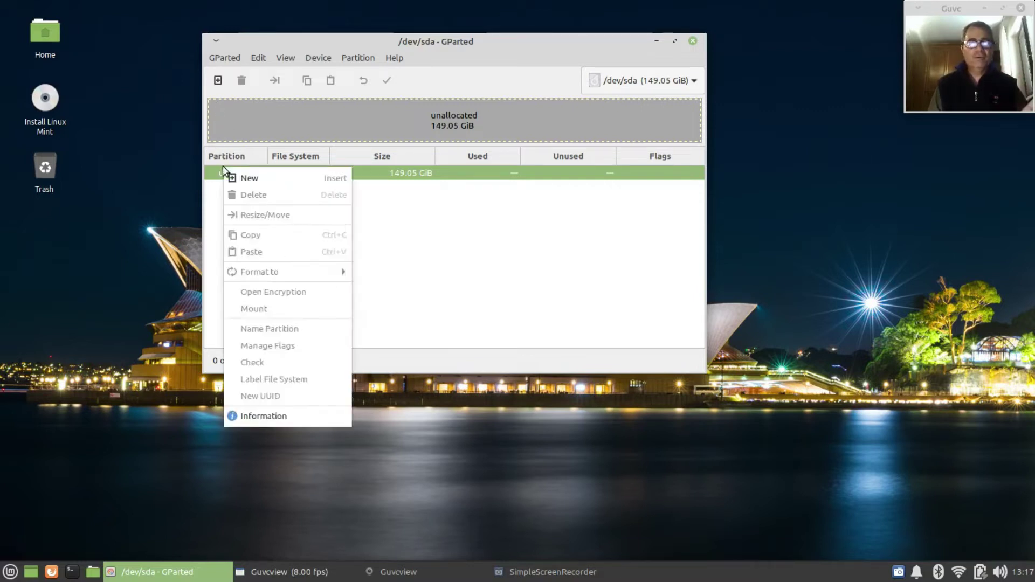
pyautogui.click(227, 152)
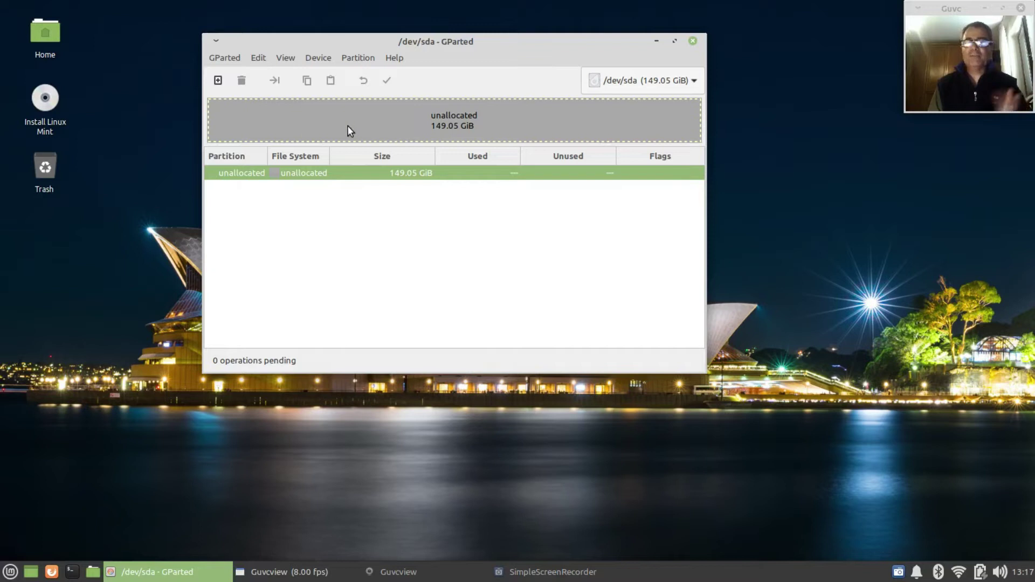
# Start a new primary partition in the unallocated space of /dev/sda with fat32 as its file system.
pyautogui.rightClick(286, 122)
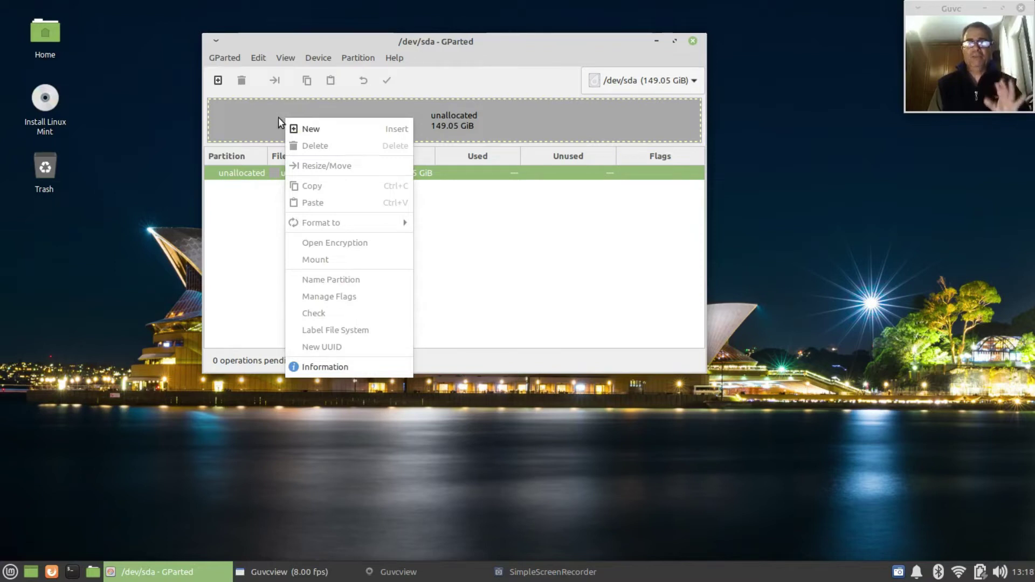
pyautogui.click(299, 131)
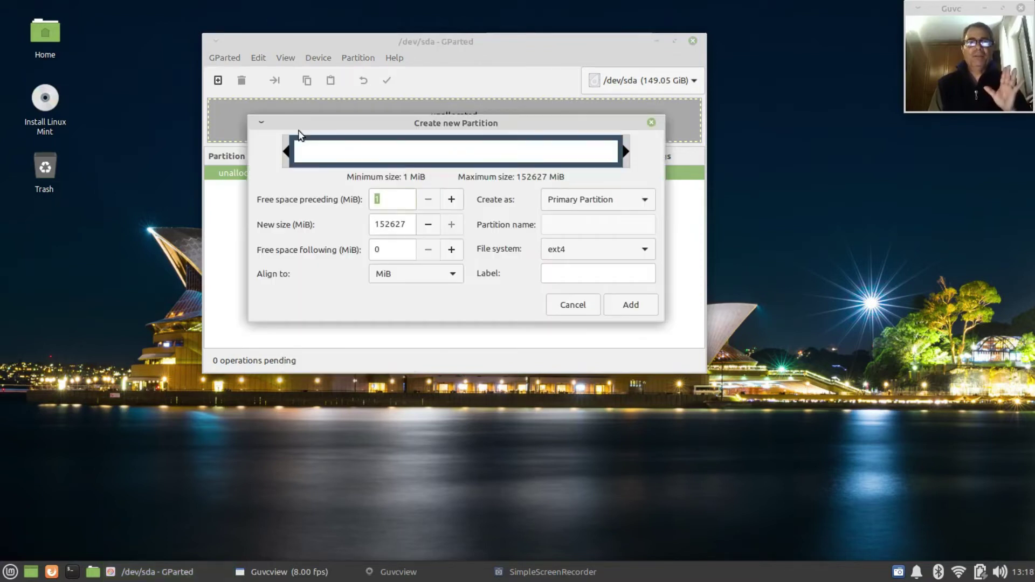
pyautogui.click(645, 251)
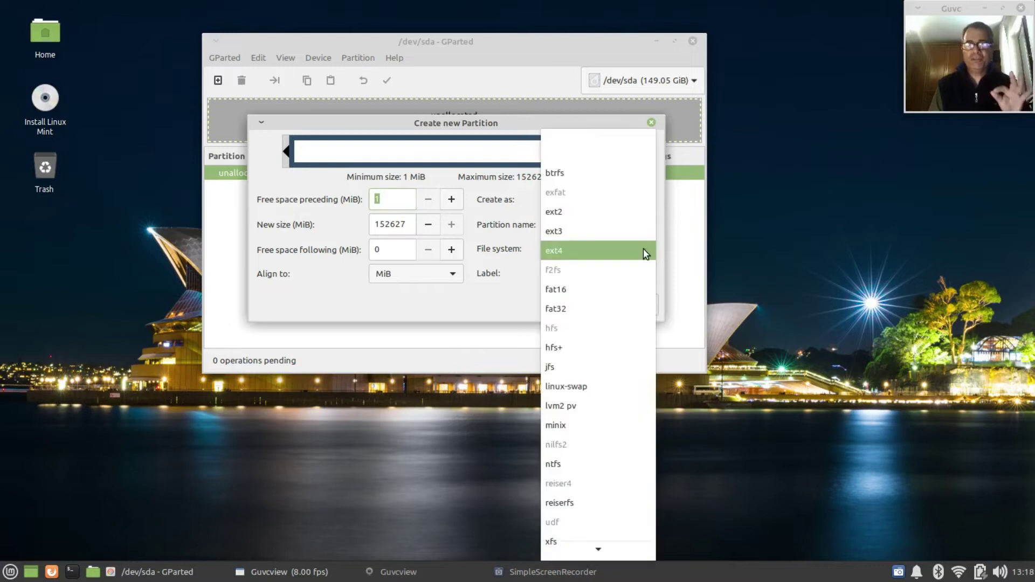
pyautogui.click(610, 306)
# Set the new fat32 partition's size to 512 MiB and add it to the pending operations.
pyautogui.moveTo(623, 151); pyautogui.dragTo(324, 158)
pyautogui.click(401, 223)
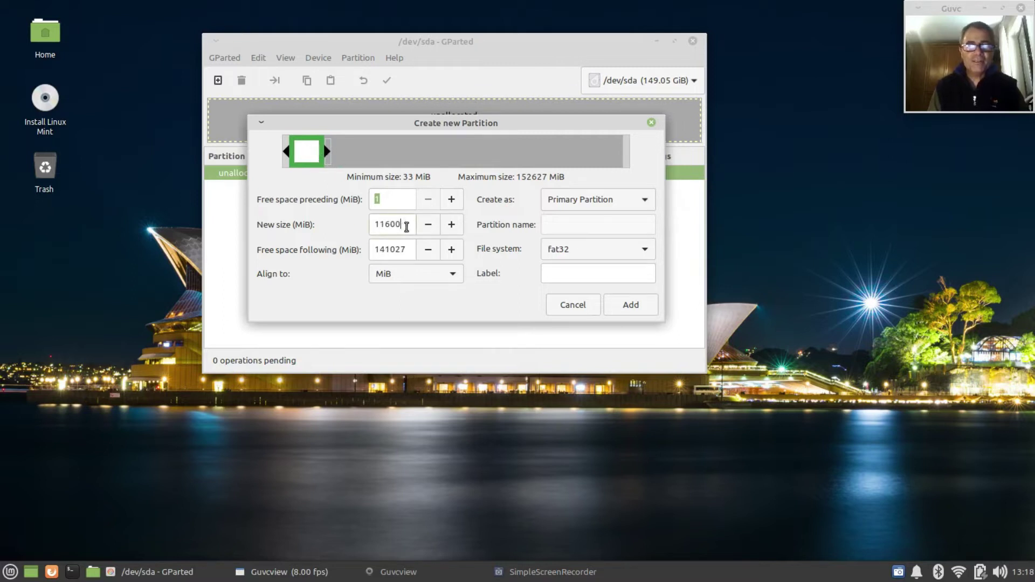
pyautogui.press('BackSpace')
pyautogui.press('BackSpace')
pyautogui.press('BackSpace')
pyautogui.press('BackSpace')
pyautogui.press('BackSpace')
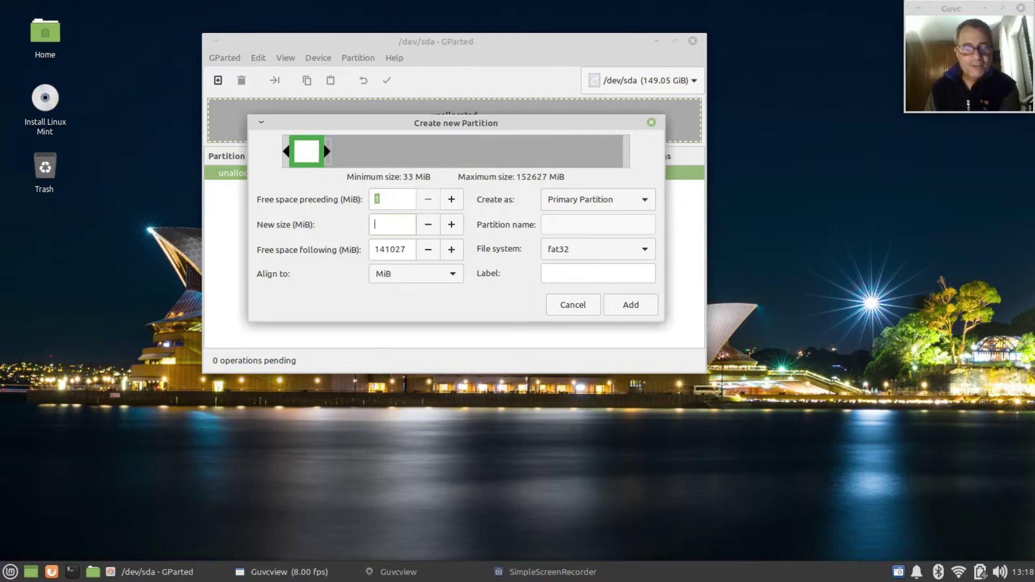
pyautogui.write('512')
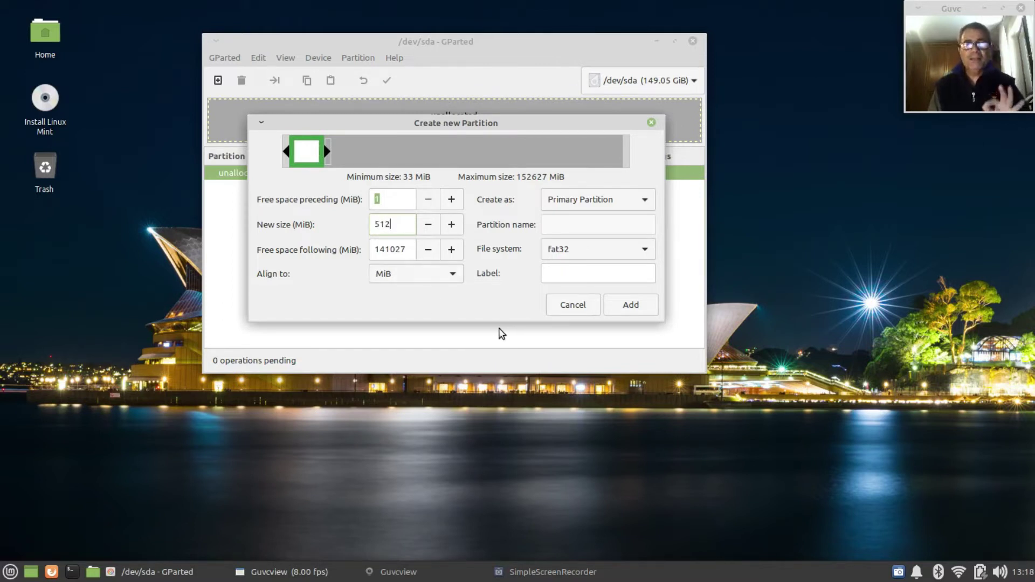
pyautogui.click(626, 305)
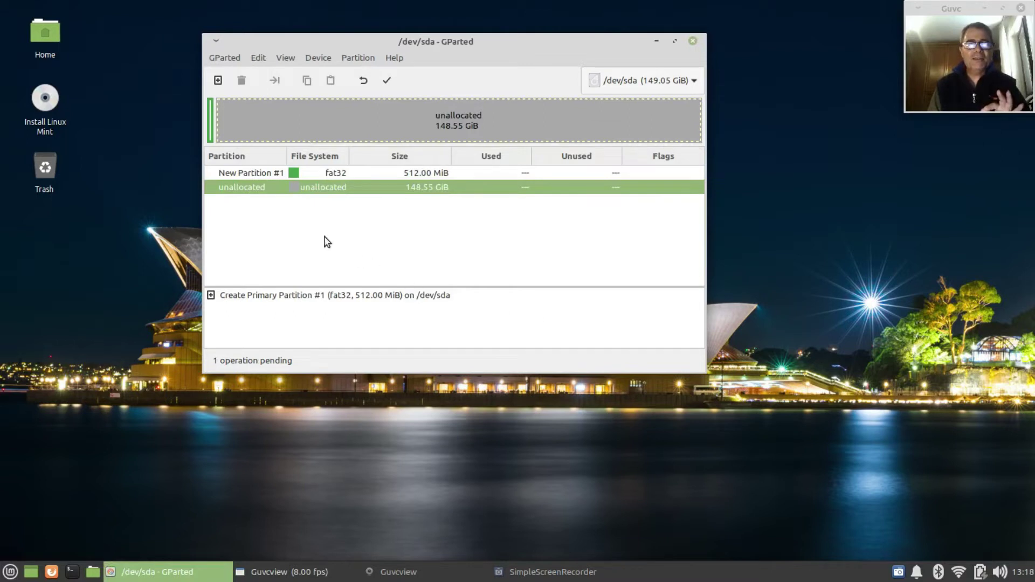
# Apply the pending creation of the fat32 partition to the disk and close the progress report.
pyautogui.click(387, 80)
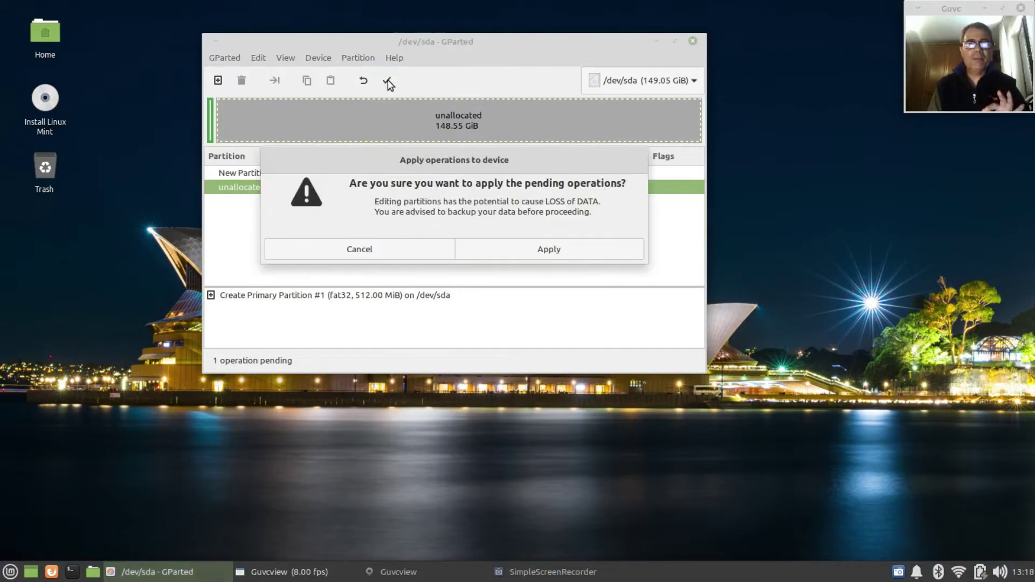
pyautogui.click(542, 254)
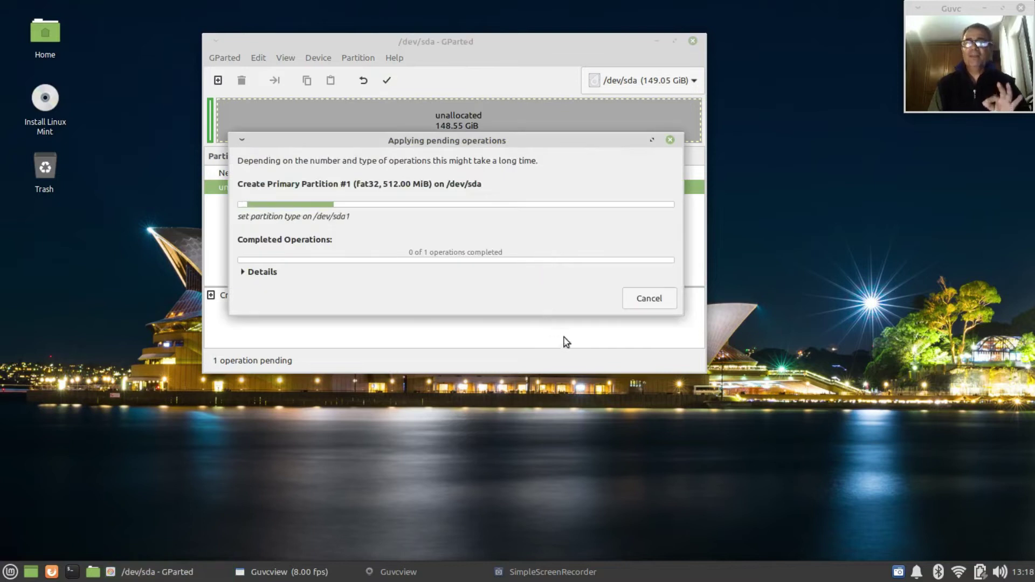
pyautogui.click(644, 308)
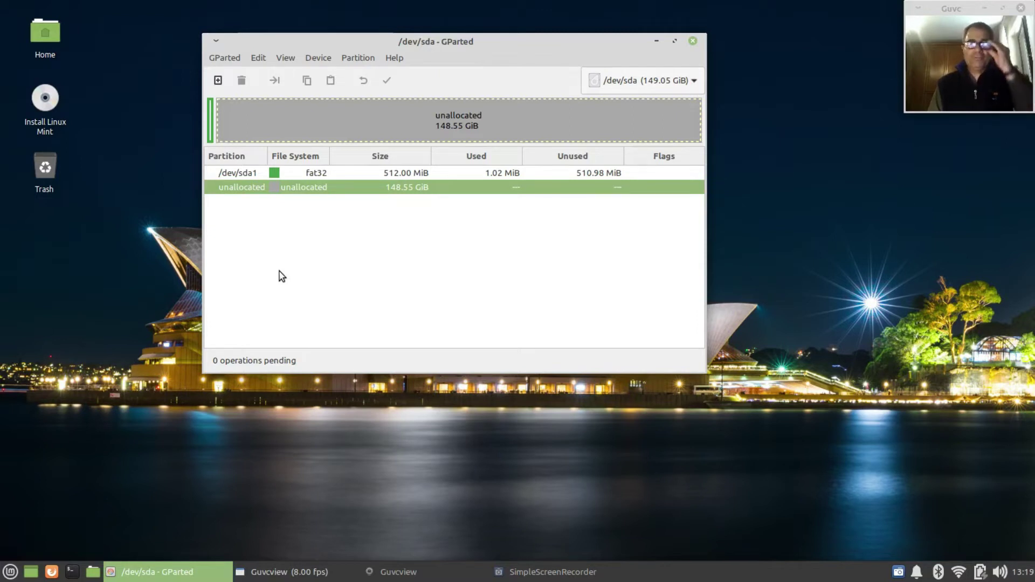
# Add a primary ext4 partition of about 50 GiB at the start of the remaining unallocated space.
pyautogui.rightClick(254, 122)
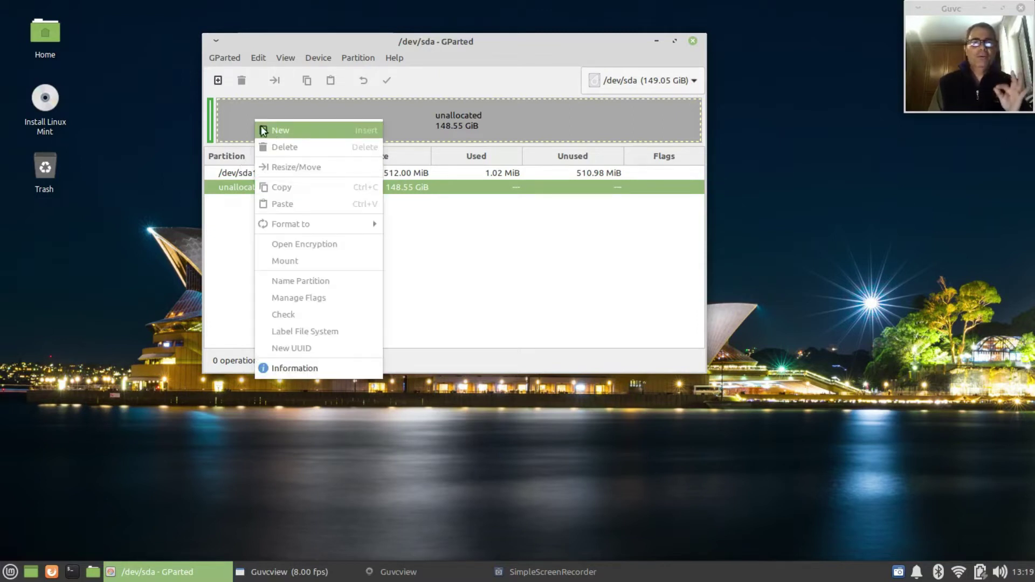
pyautogui.click(264, 131)
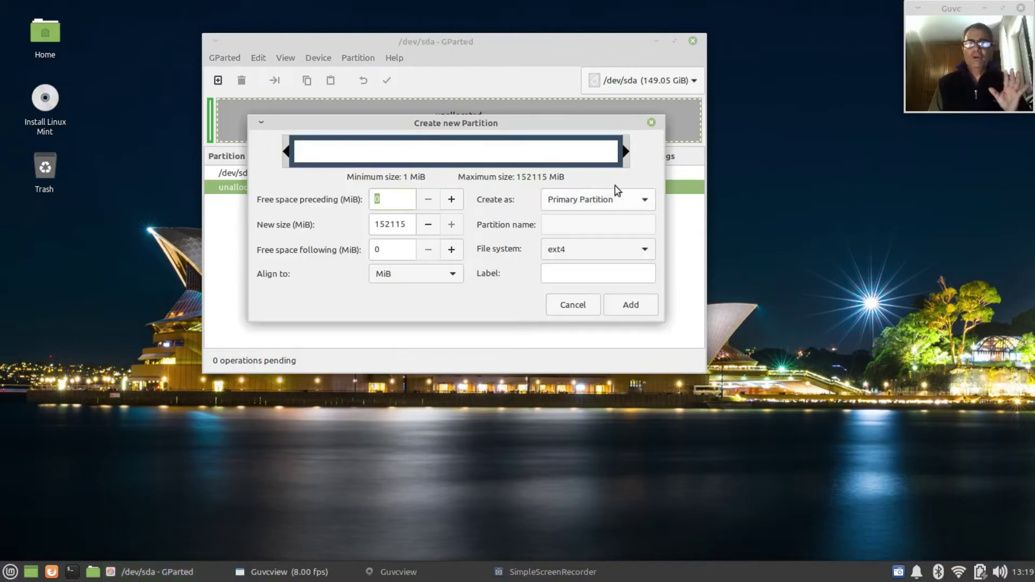
pyautogui.click(646, 251)
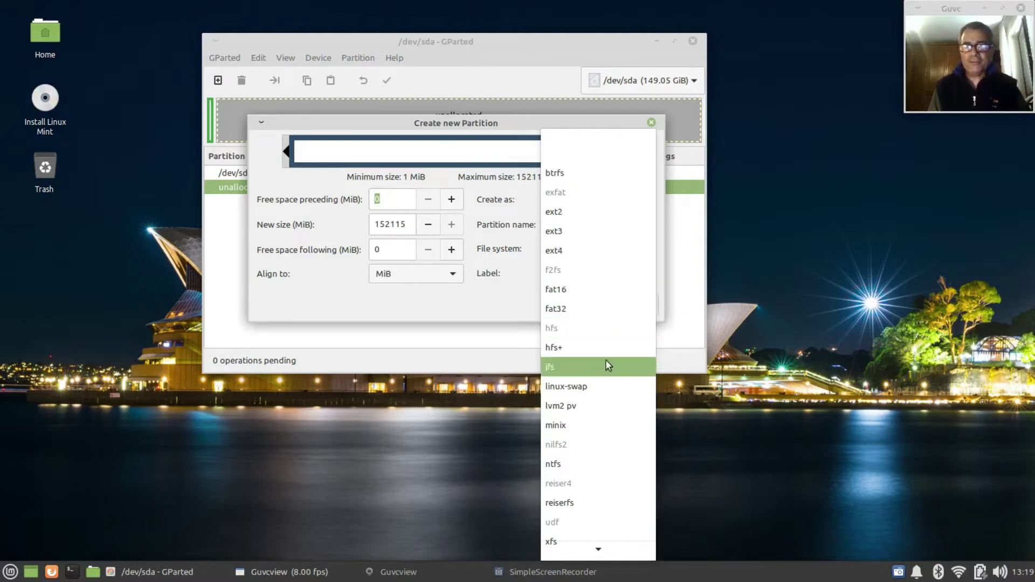
pyautogui.click(580, 250)
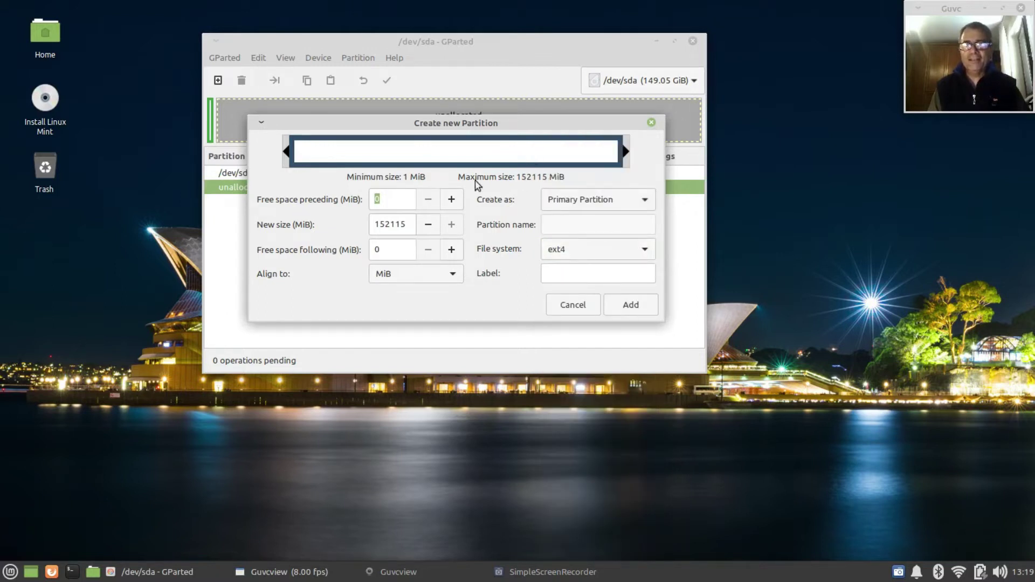
pyautogui.moveTo(625, 154); pyautogui.dragTo(471, 158)
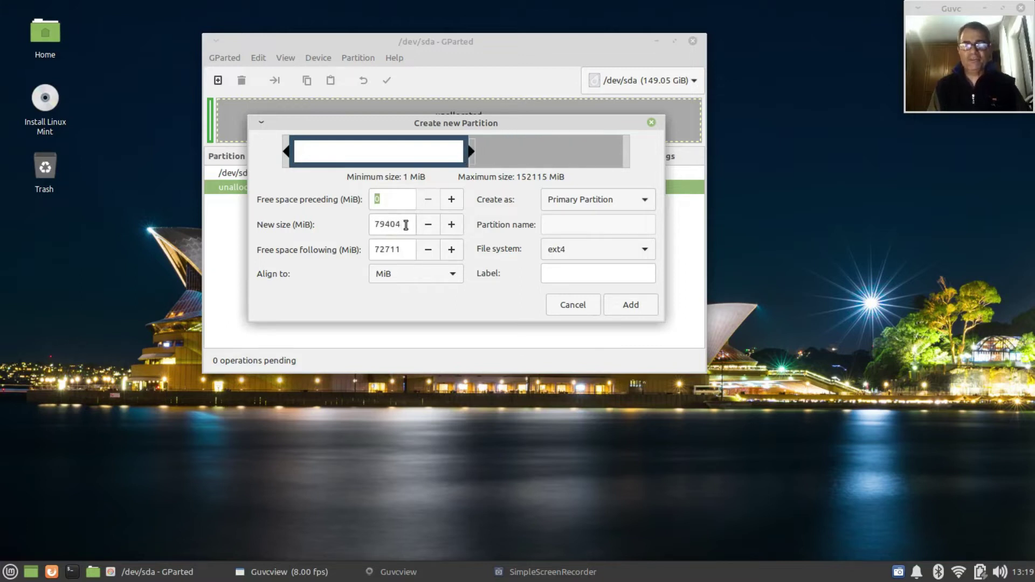
pyautogui.moveTo(470, 152); pyautogui.dragTo(410, 166)
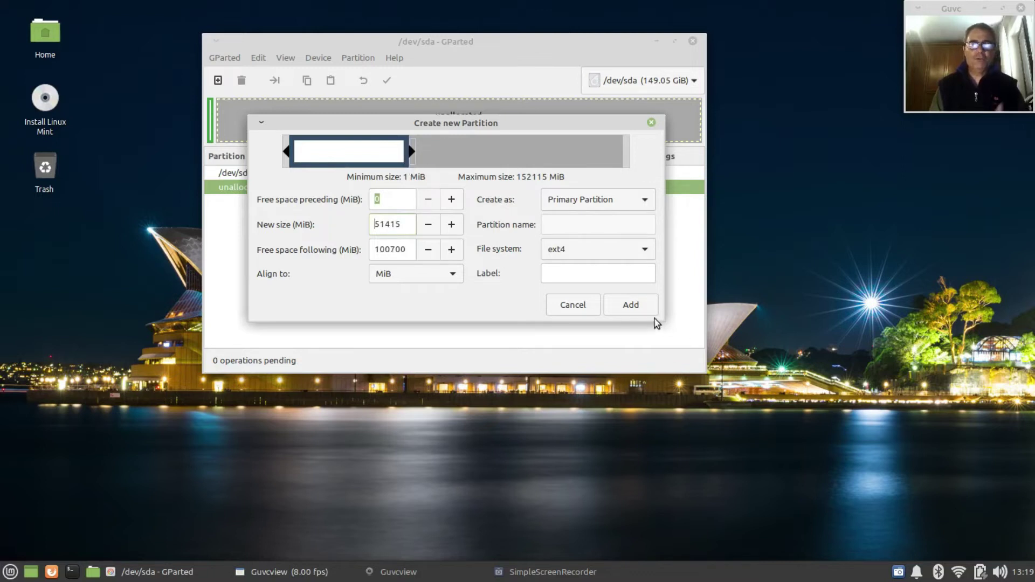
pyautogui.click(629, 303)
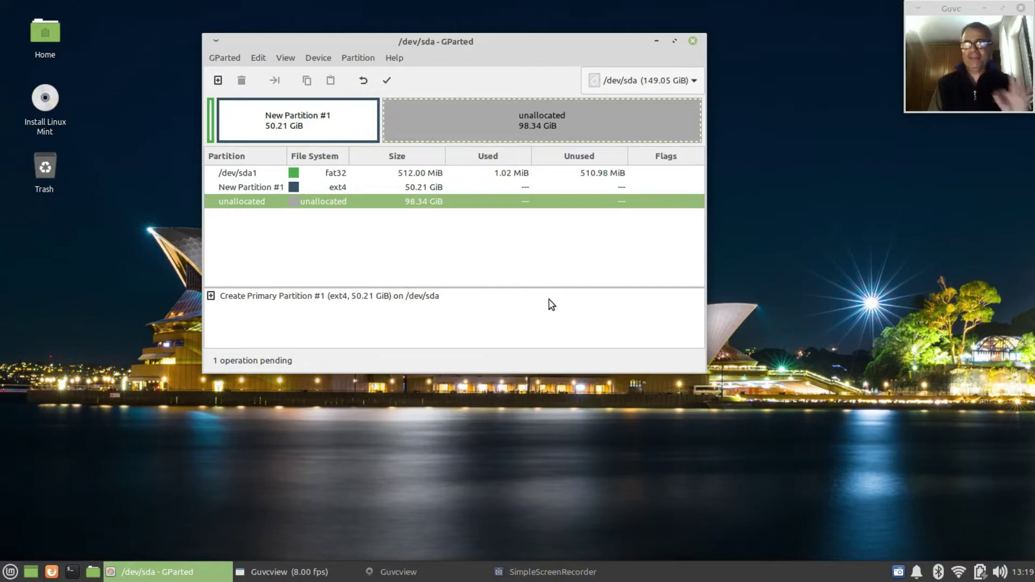
# Apply the pending creation of the first ext4 partition and close the progress report.
pyautogui.click(387, 82)
pyautogui.click(545, 252)
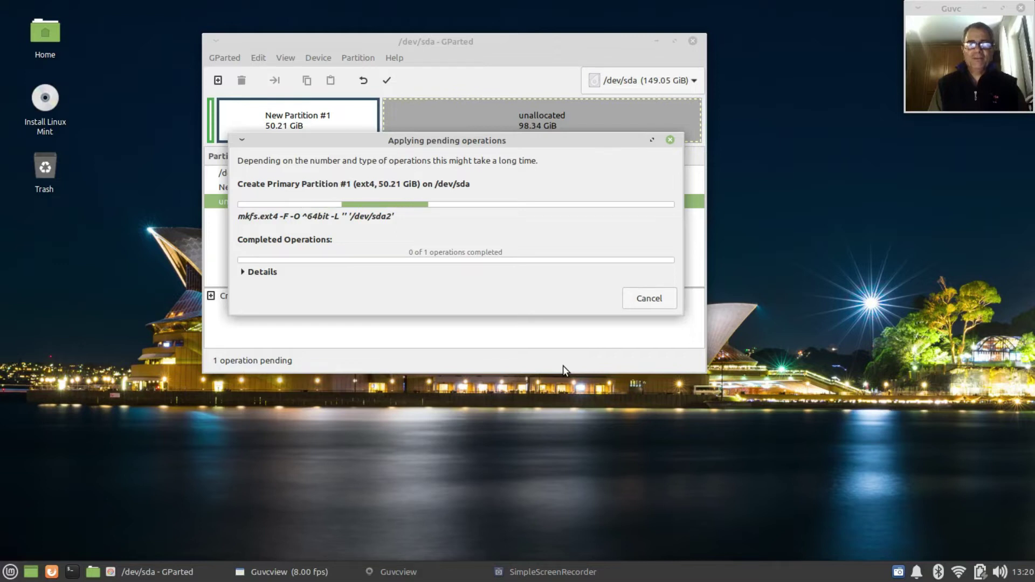
pyautogui.click(641, 298)
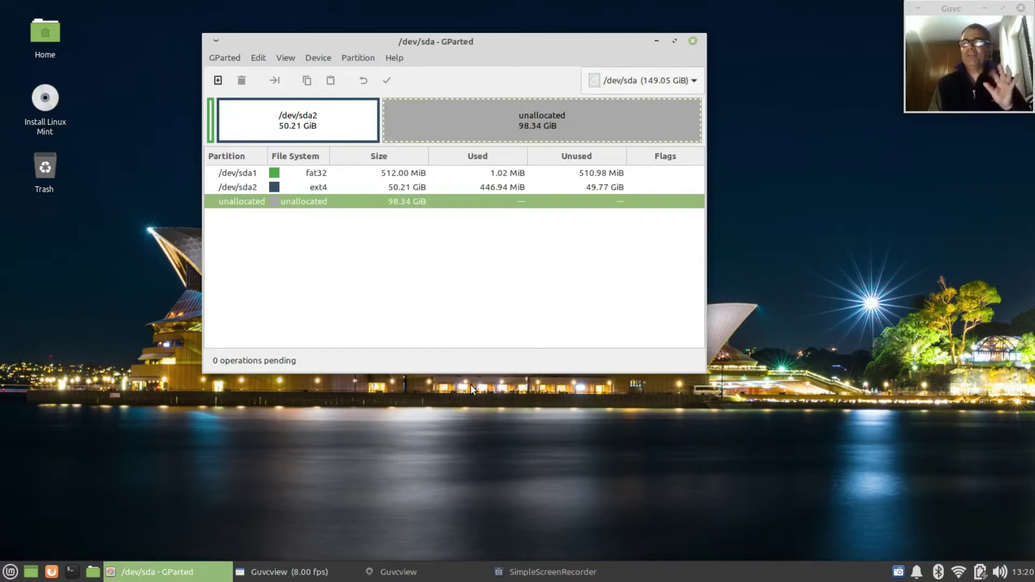
# Add a second primary ext4 partition of about 51 GiB directly after /dev/sda2, leaving the rest unallocated.
pyautogui.rightClick(435, 121)
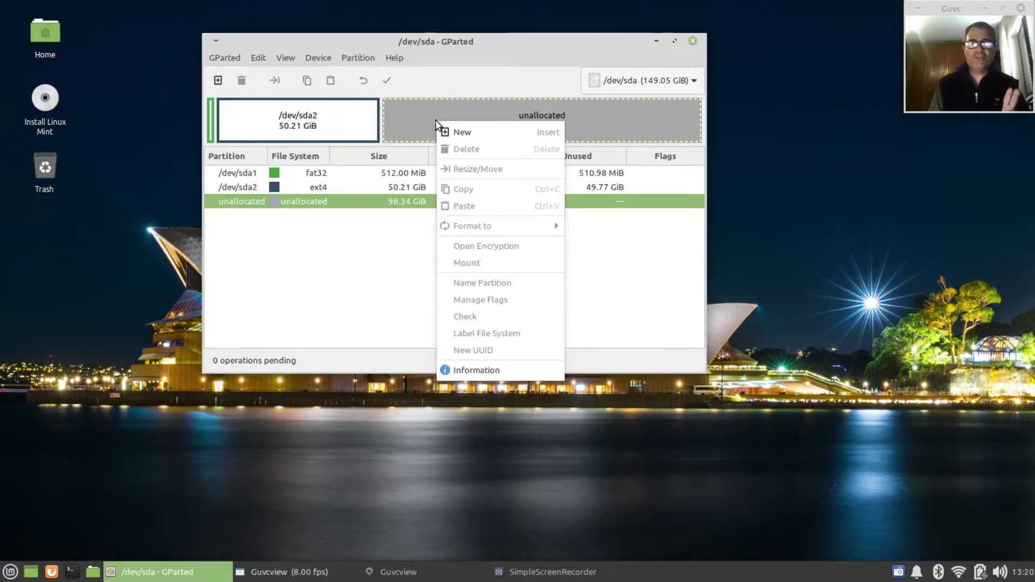
pyautogui.click(469, 133)
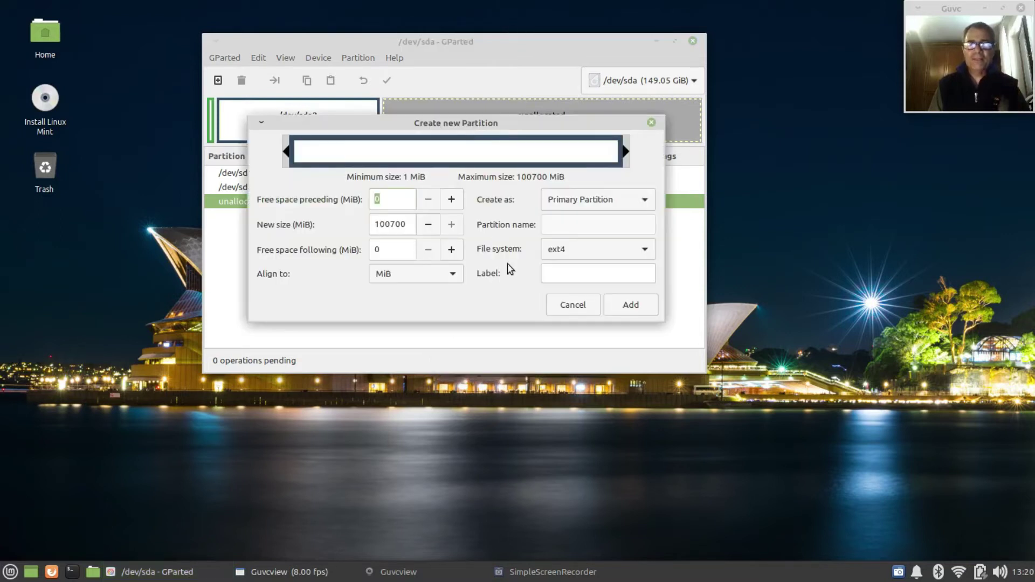
pyautogui.moveTo(624, 152); pyautogui.dragTo(466, 161)
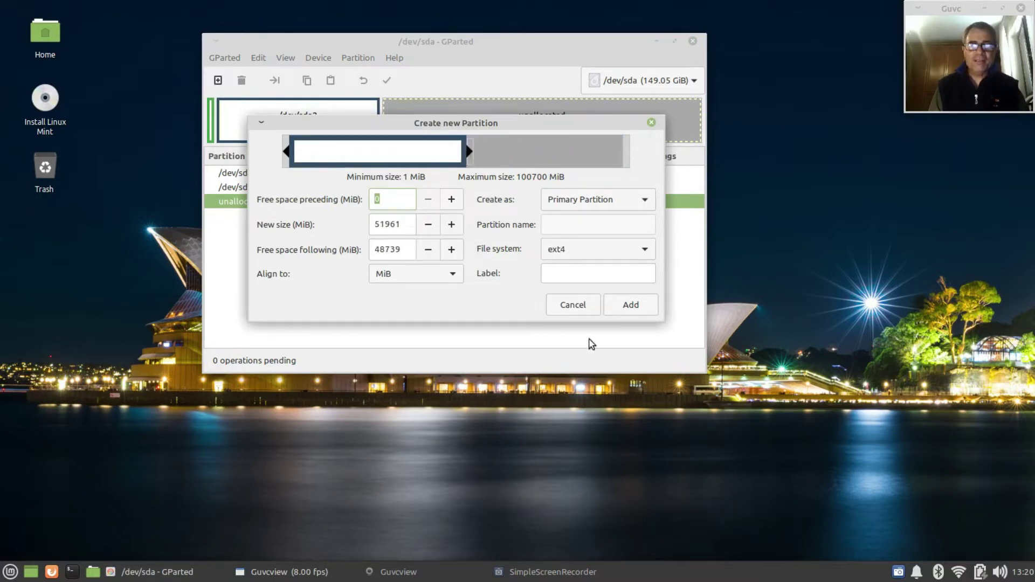
pyautogui.click(631, 305)
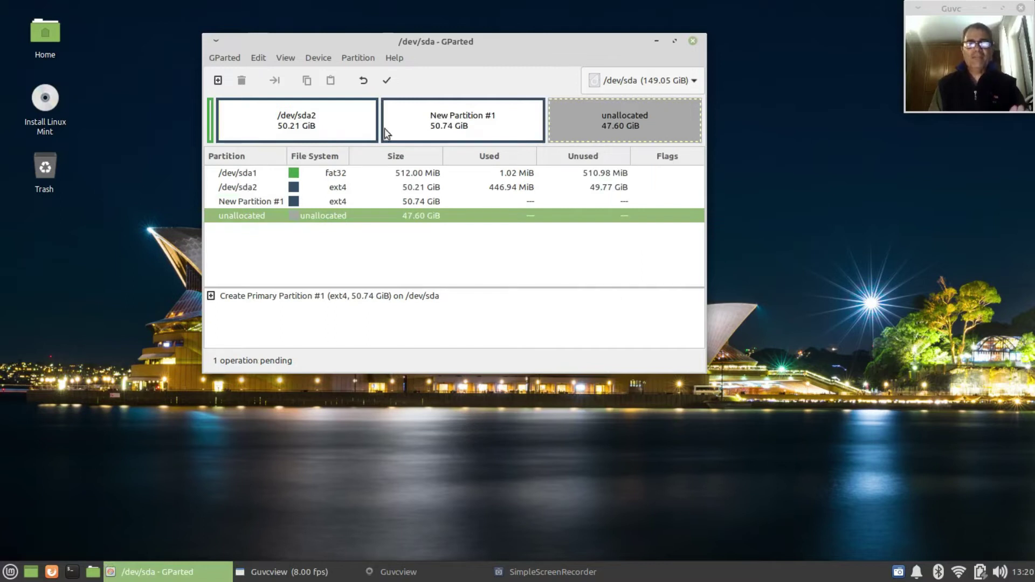
# Apply the pending creation of the second ext4 partition and close the progress report.
pyautogui.click(386, 80)
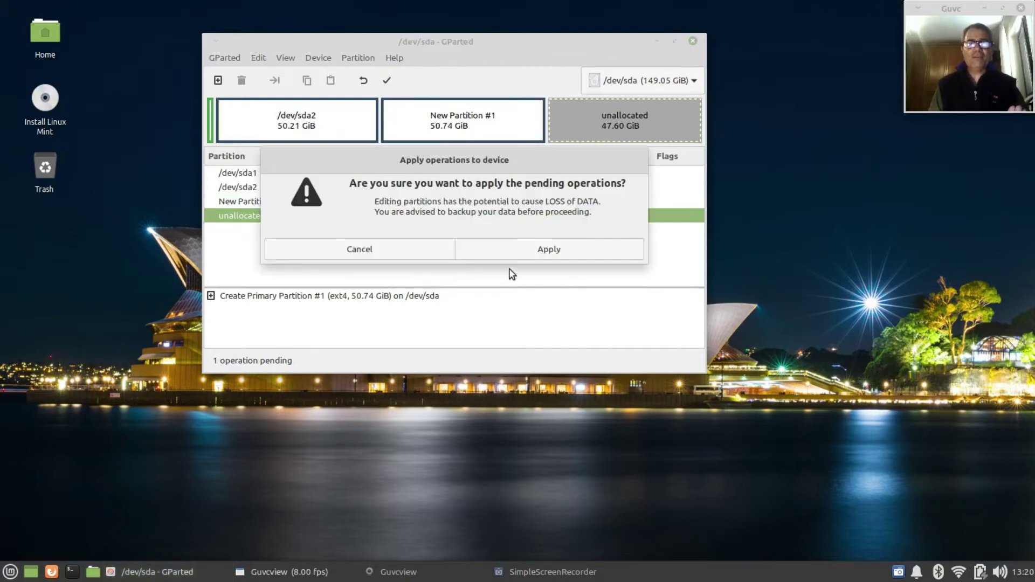
pyautogui.click(547, 248)
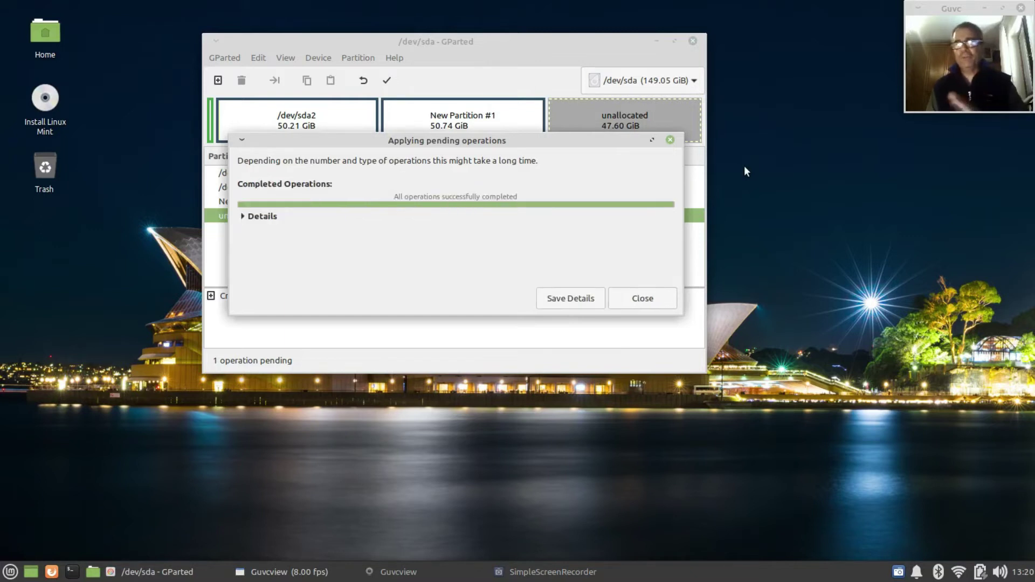
pyautogui.click(637, 301)
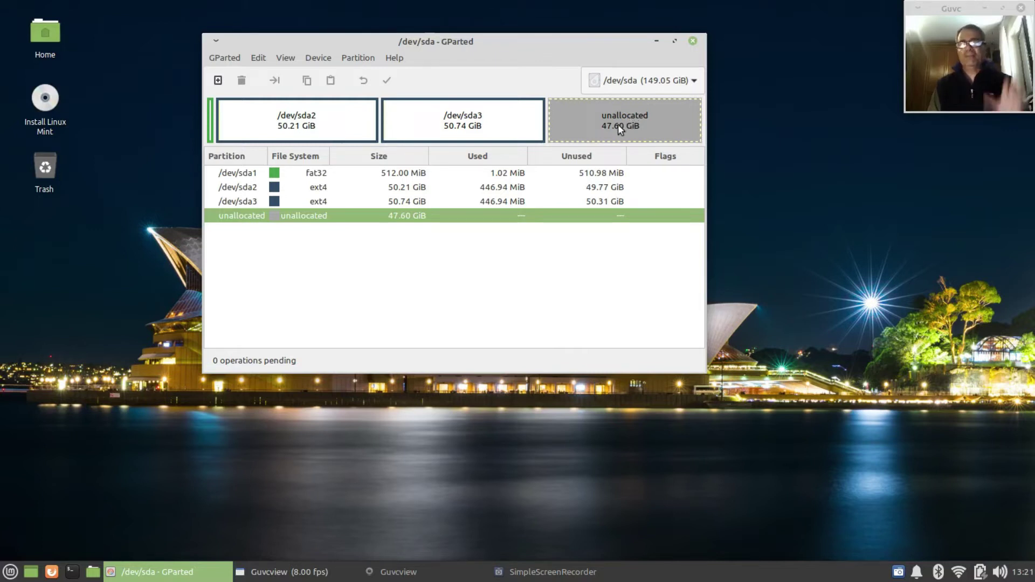
# Add an extended partition that fills all the unallocated space remaining after /dev/sda3.
pyautogui.rightClick(586, 127)
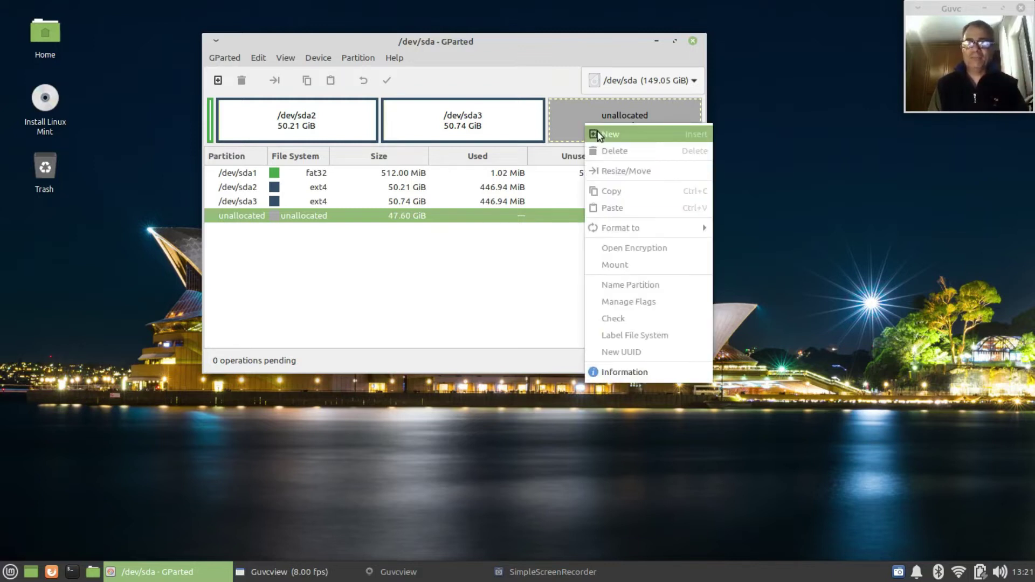
pyautogui.click(598, 135)
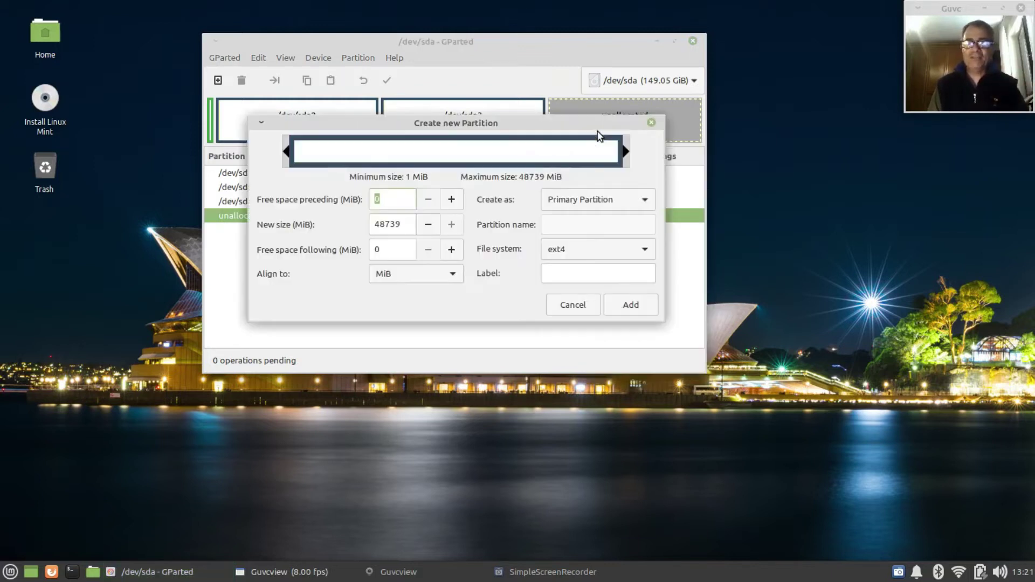
pyautogui.click(646, 206)
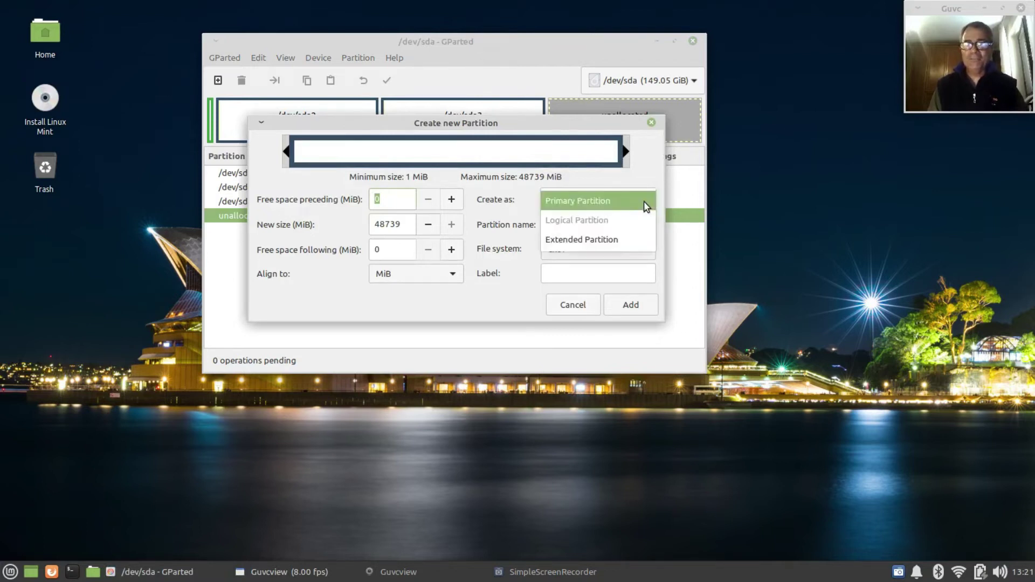
pyautogui.click(624, 239)
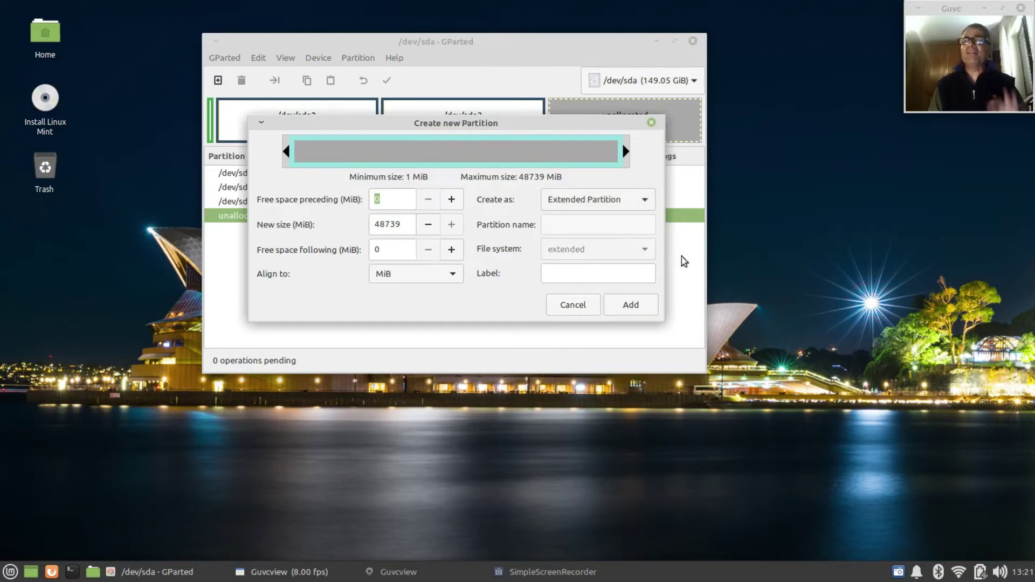
pyautogui.click(631, 306)
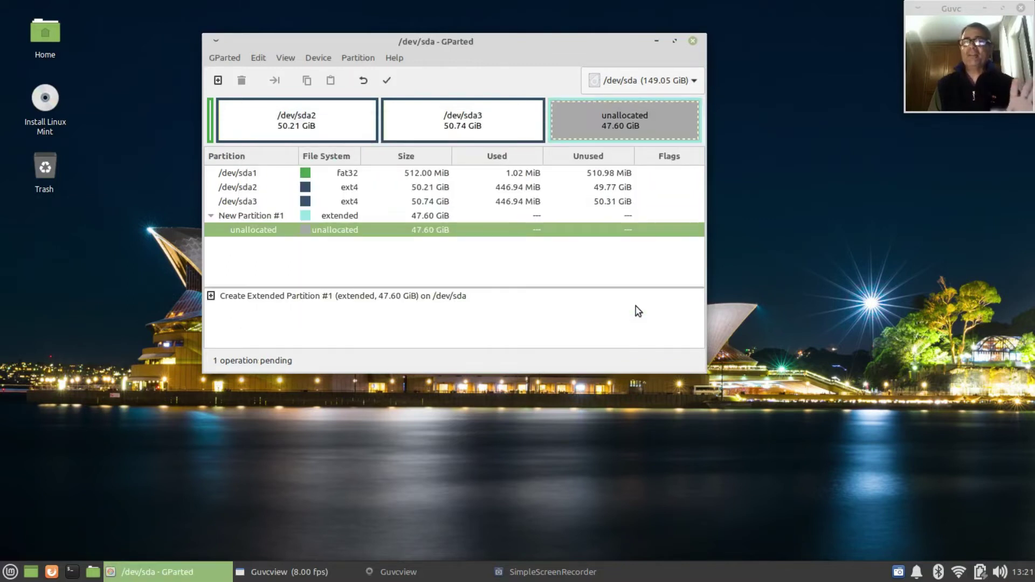
# Apply the pending creation of the extended partition and close the progress report.
pyautogui.click(387, 80)
pyautogui.press('Escape')
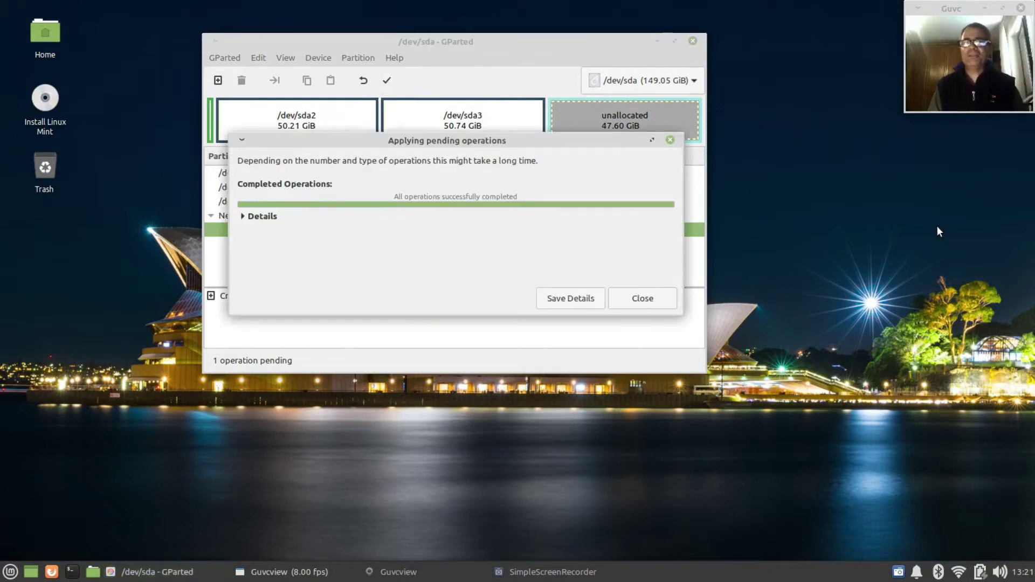
pyautogui.click(641, 302)
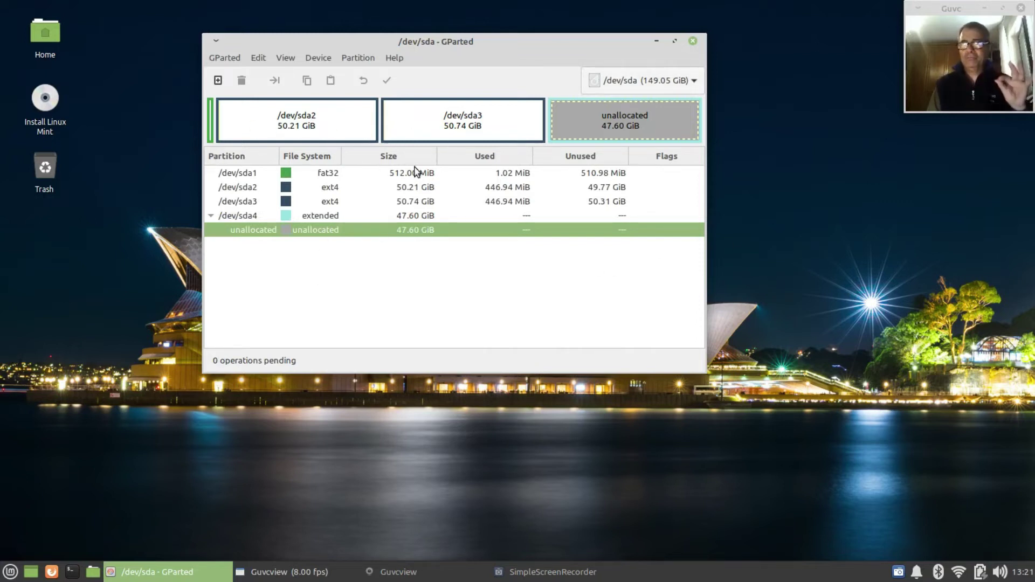
# Add a logical ext4 partition of about 44449 MiB inside the extended partition, leaving about 4288 MiB free after it.
pyautogui.rightClick(599, 122)
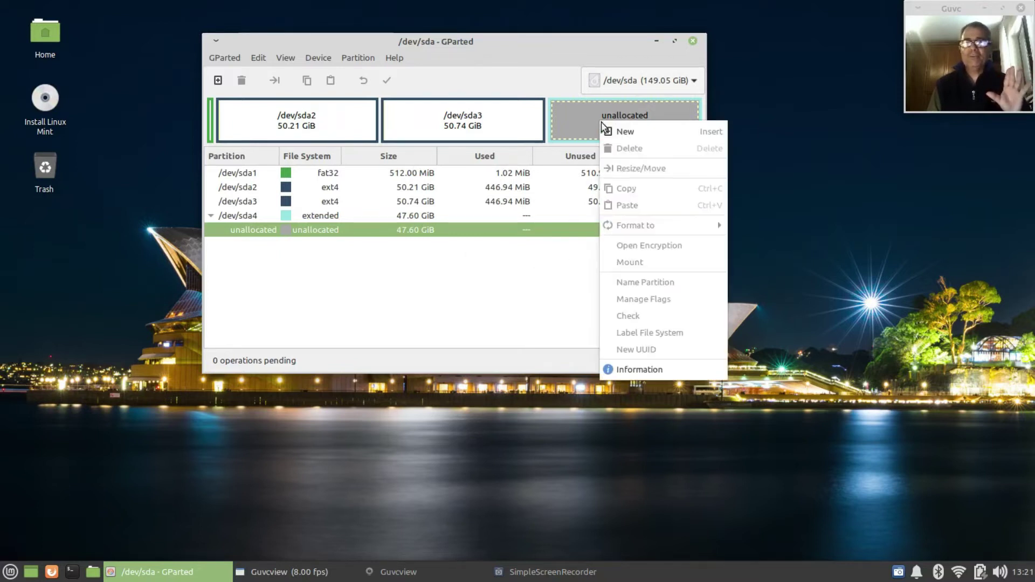
pyautogui.click(613, 132)
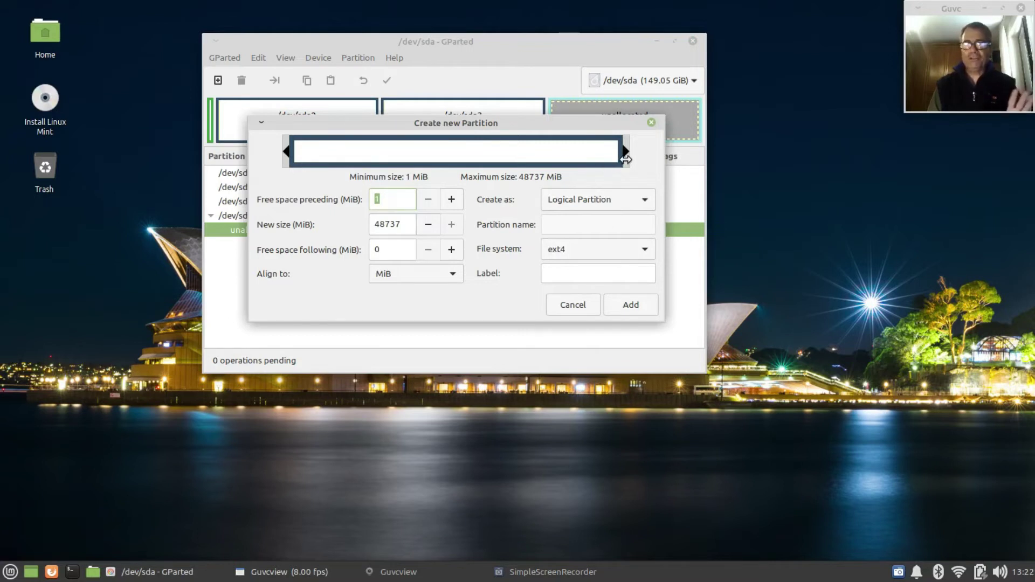
pyautogui.moveTo(626, 151); pyautogui.dragTo(595, 160)
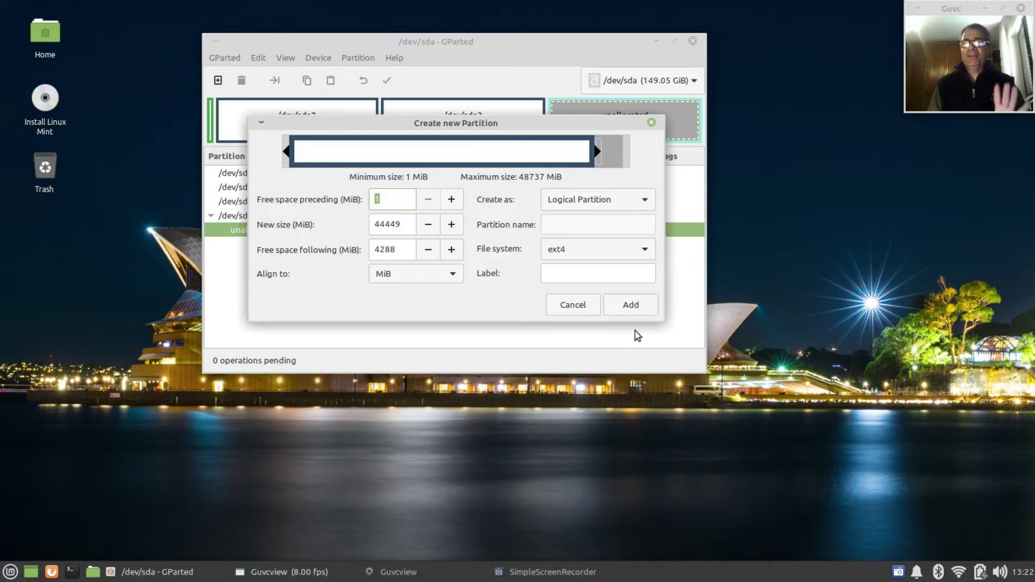
pyautogui.click(631, 306)
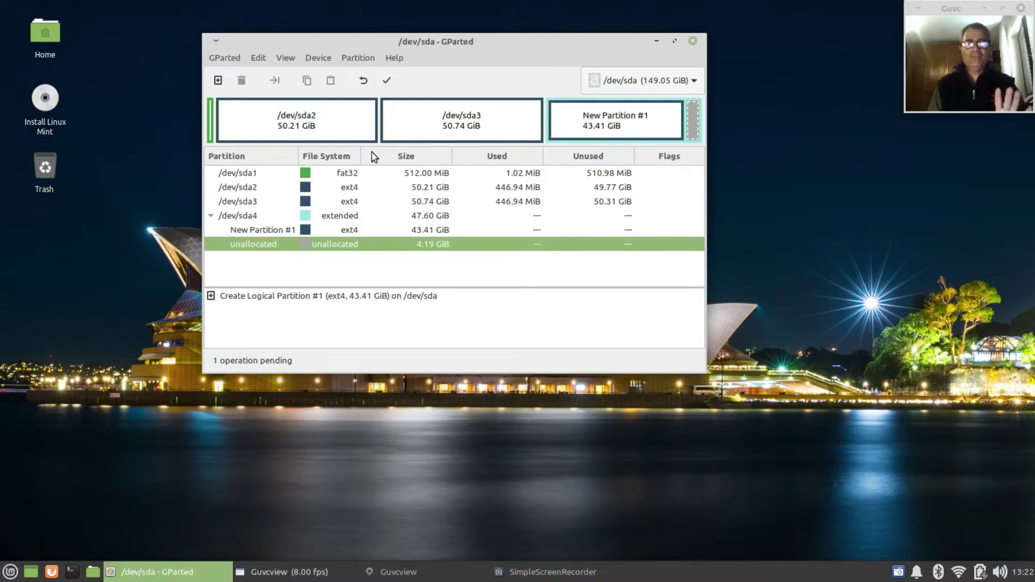
# Apply the pending creation of the logical ext4 partition and close the progress report.
pyautogui.click(387, 80)
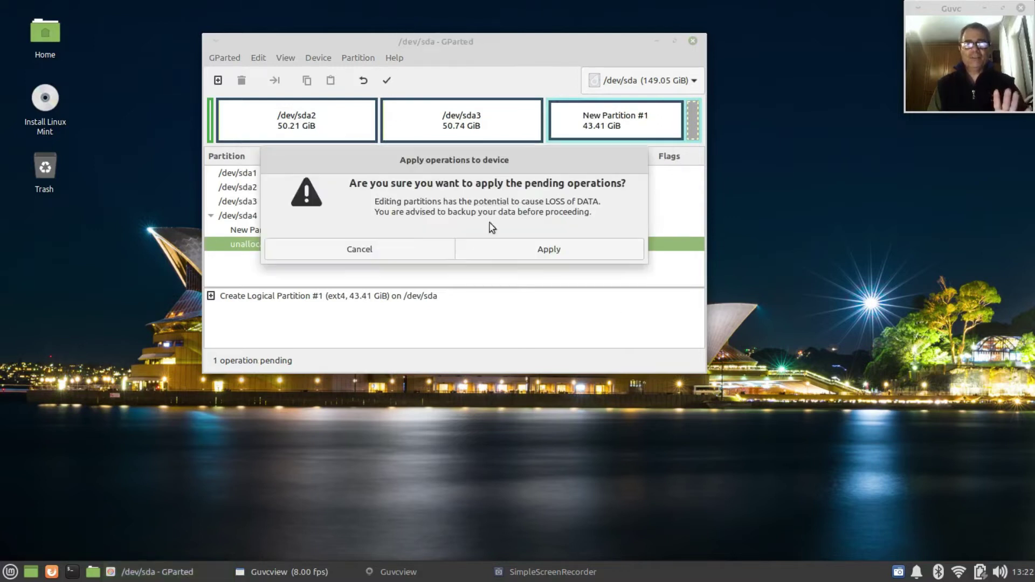
pyautogui.click(545, 251)
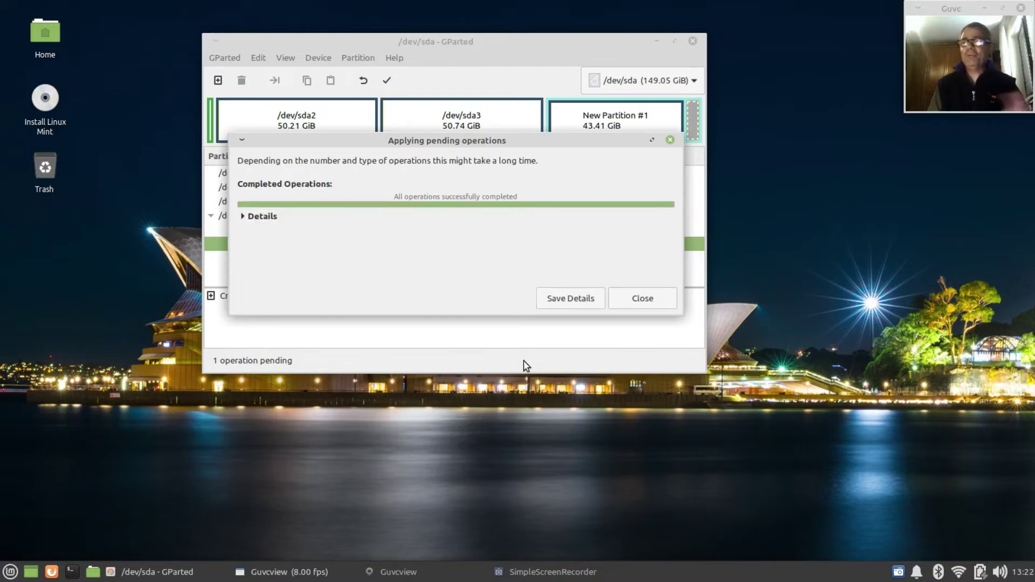
pyautogui.click(634, 299)
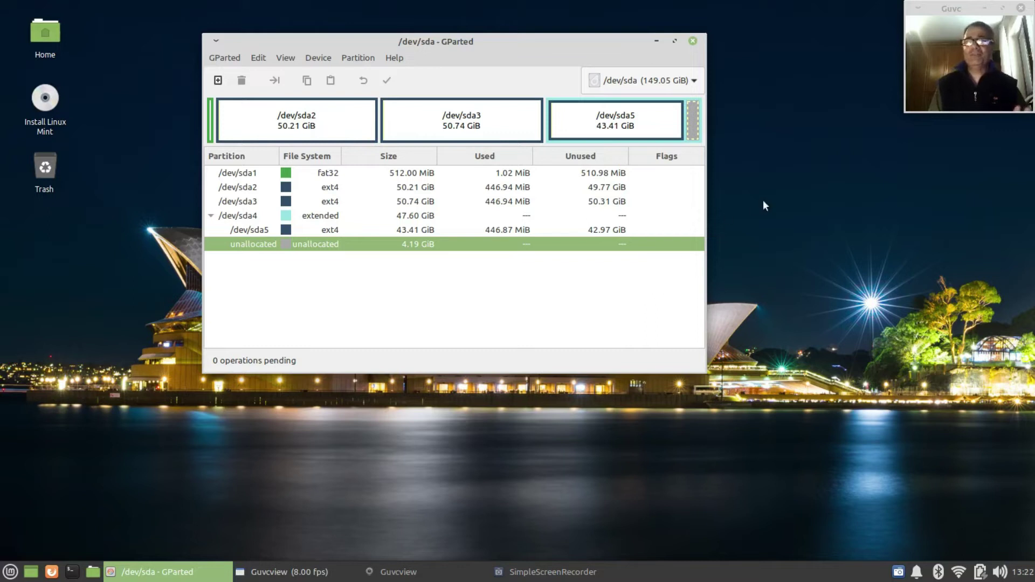
# Add a logical linux-swap partition of 4287 MiB in the unallocated space left after /dev/sda5.
pyautogui.rightClick(690, 122)
pyautogui.click(703, 134)
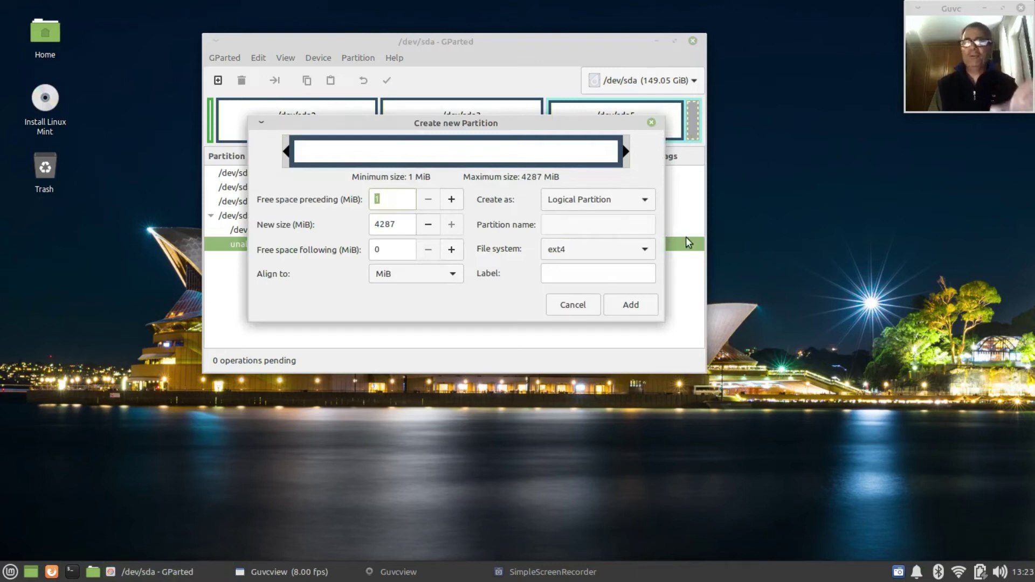
pyautogui.click(646, 250)
pyautogui.click(596, 389)
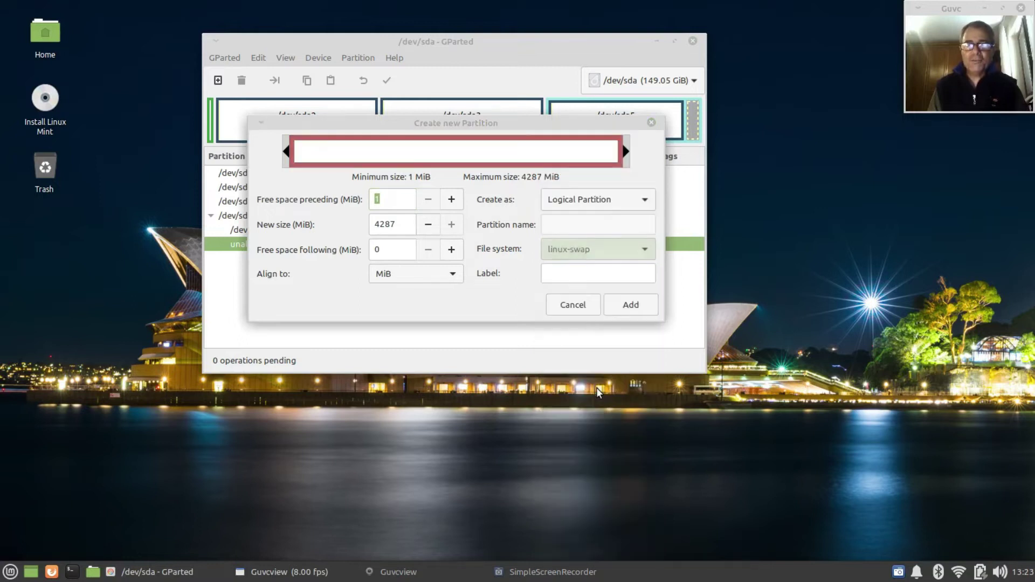
pyautogui.click(629, 305)
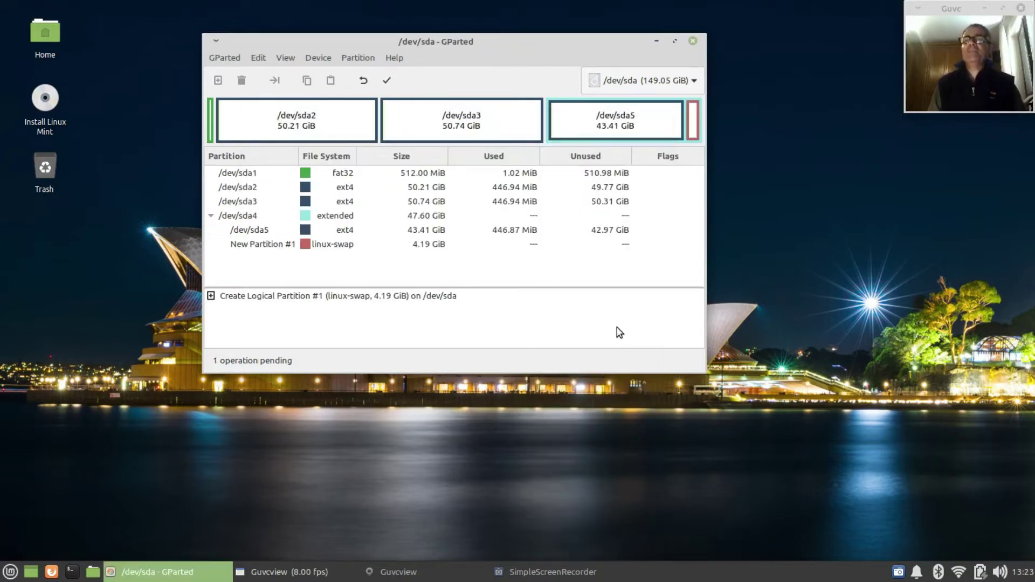
# Apply the pending creation of the linux-swap partition and close the progress report.
pyautogui.click(387, 81)
pyautogui.click(549, 250)
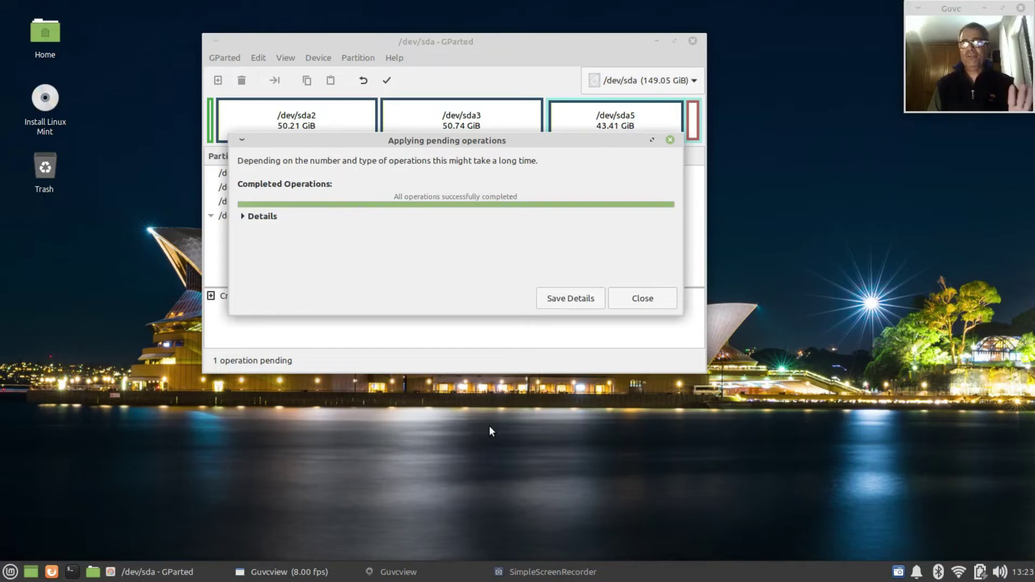
pyautogui.click(642, 299)
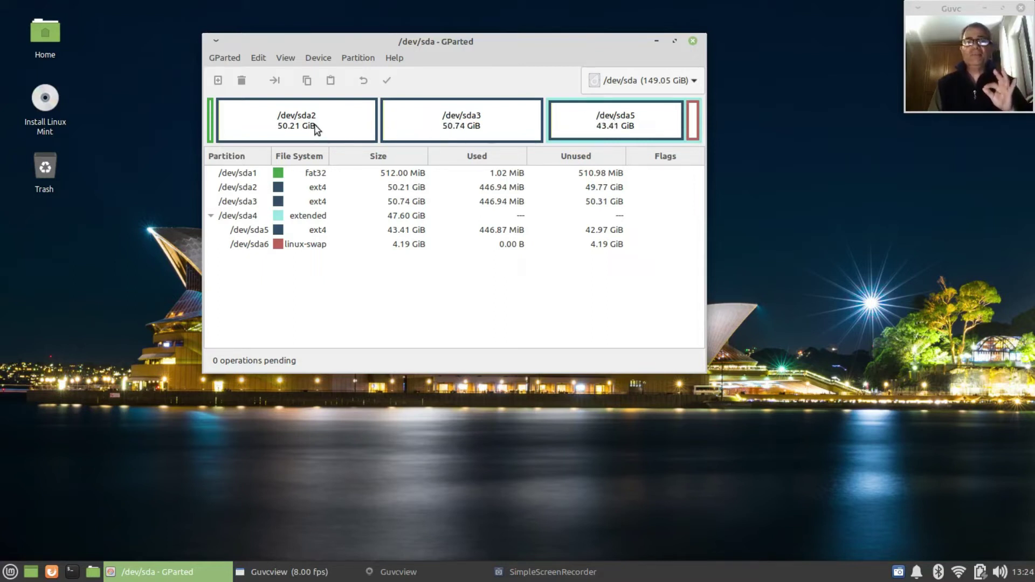
# Open the Home folder from the desktop to view its contents, and close its window.
pyautogui.rightClick(48, 39)
pyautogui.click(72, 48)
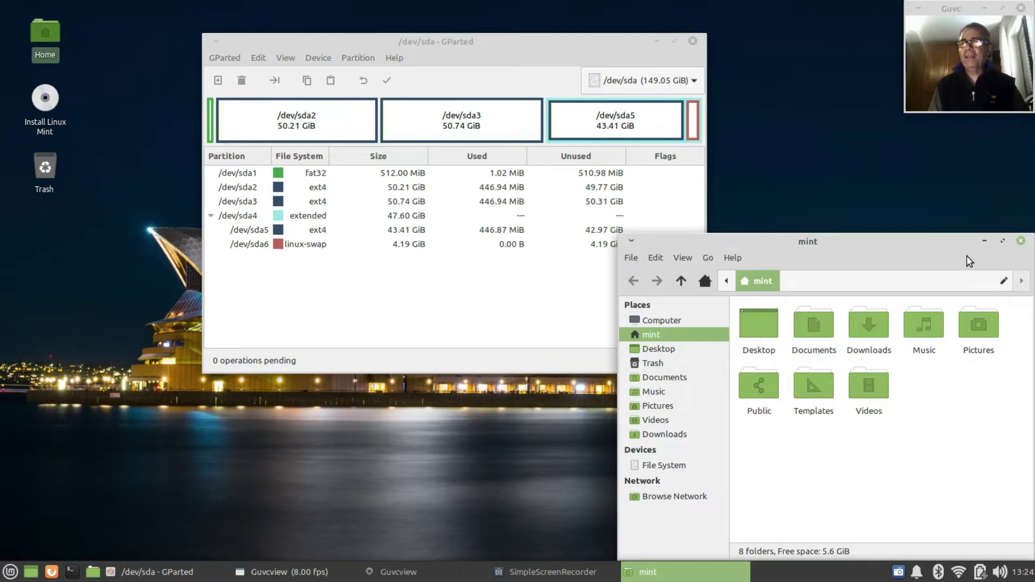
pyautogui.click(1021, 241)
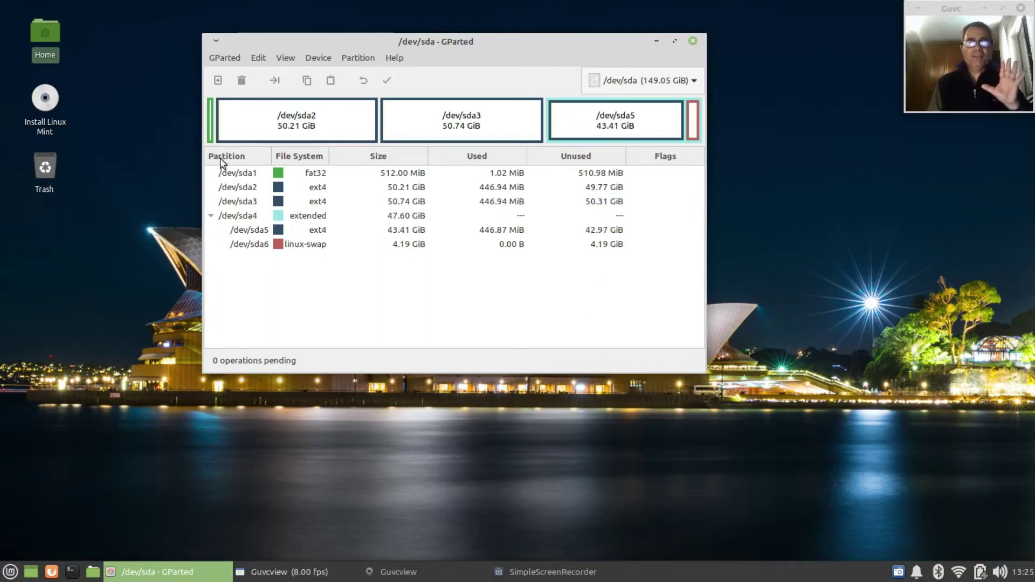
# Move the GParted window away from the desktop icons and launch the Linux Mint installer.
pyautogui.moveTo(360, 46); pyautogui.dragTo(156, 220)
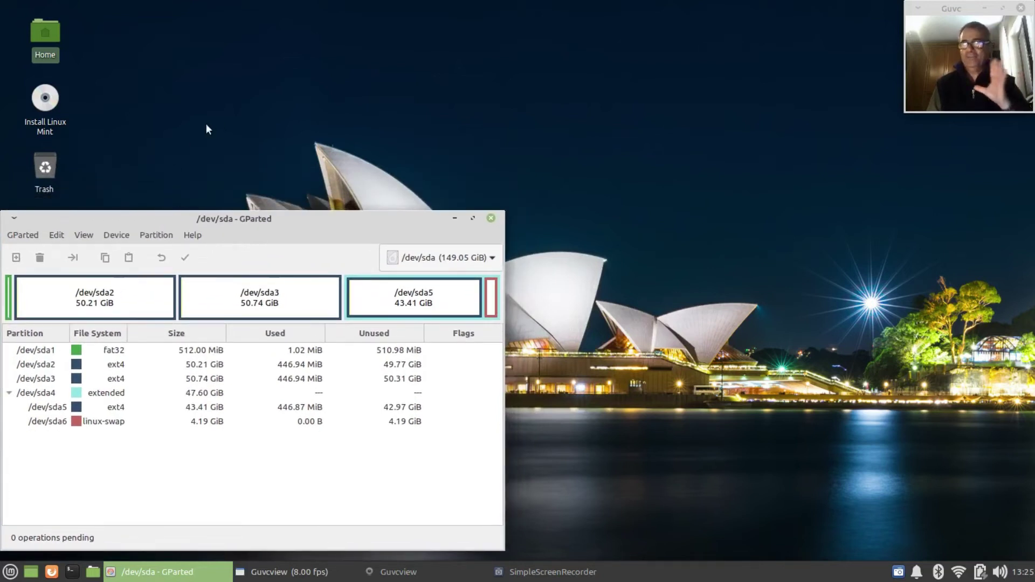
pyautogui.rightClick(46, 96)
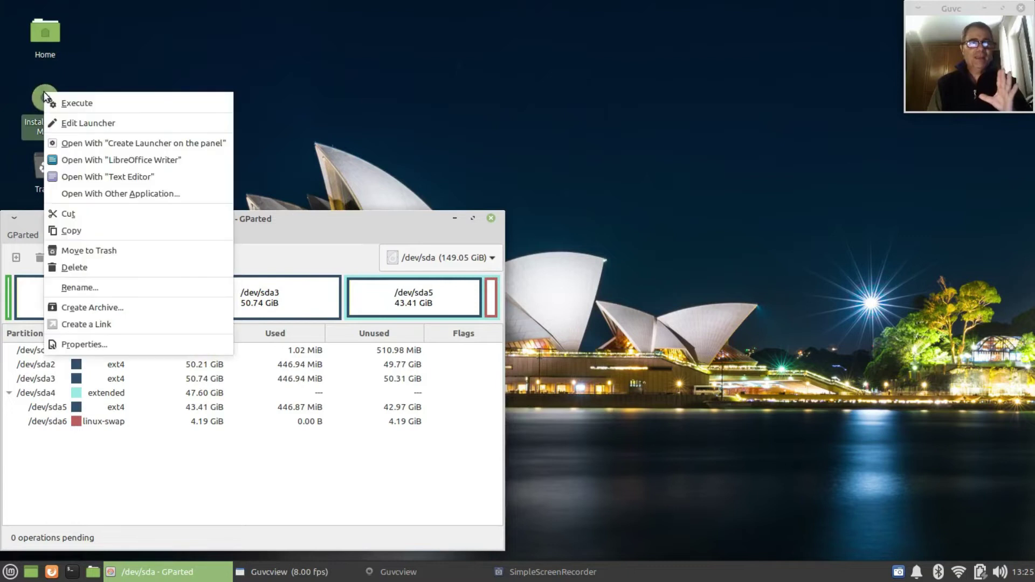
pyautogui.click(87, 100)
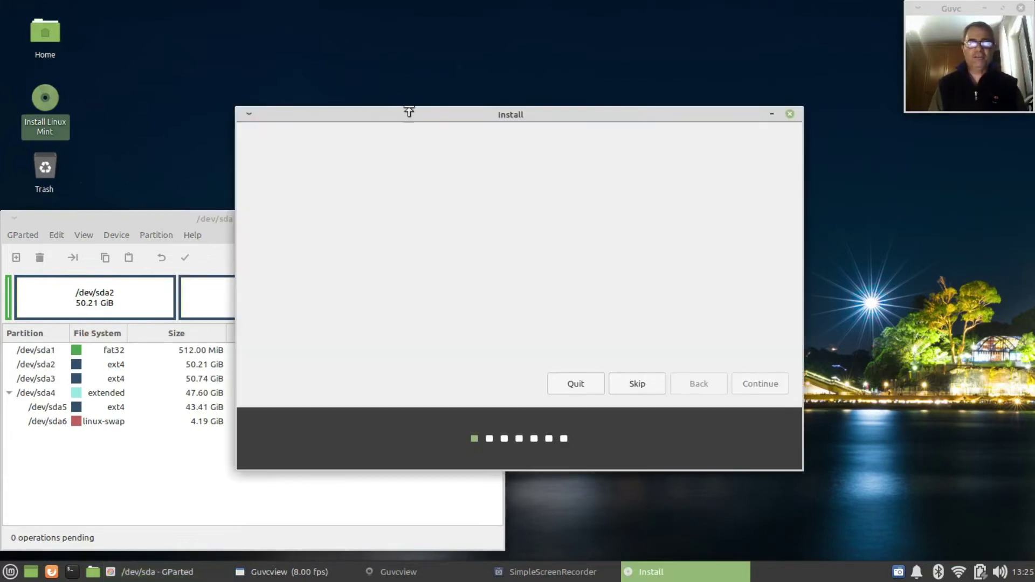
# Set the installer language to Italiano and accept the Italiana keyboard layout, keeping the installer window clear of GParted.
pyautogui.moveTo(425, 115); pyautogui.dragTo(643, 31)
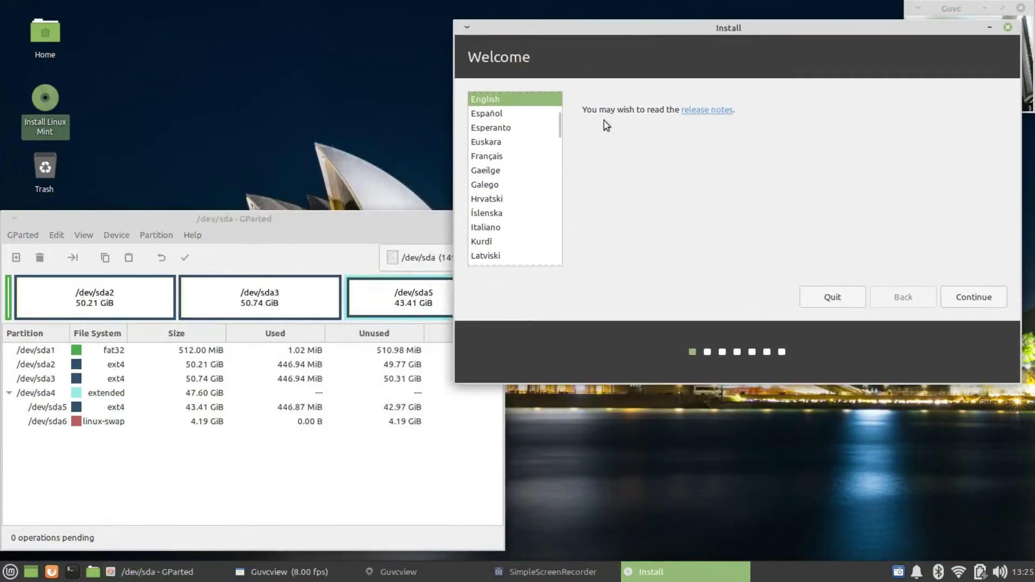
pyautogui.click(490, 228)
pyautogui.click(980, 299)
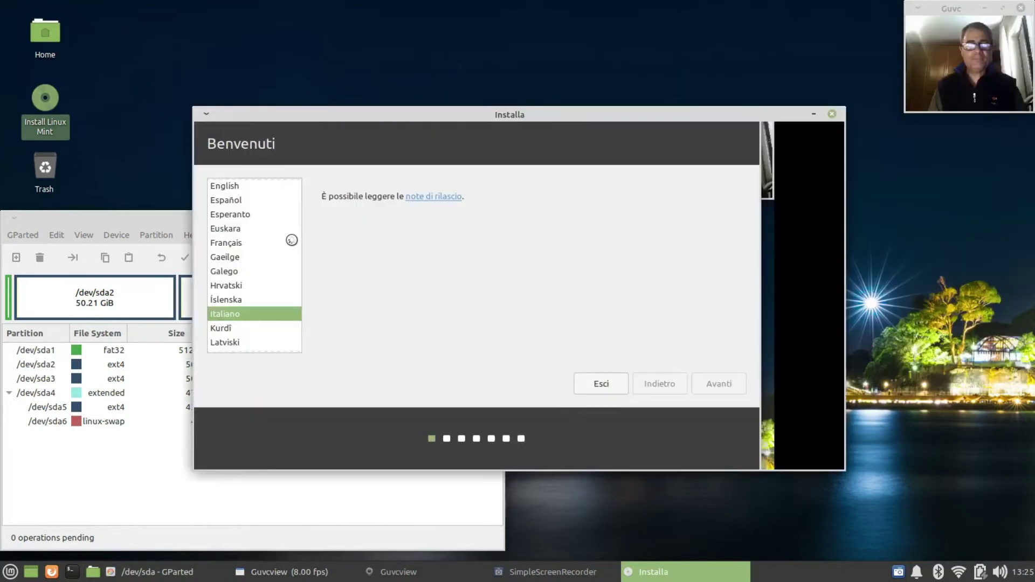
pyautogui.moveTo(439, 115); pyautogui.dragTo(620, 63)
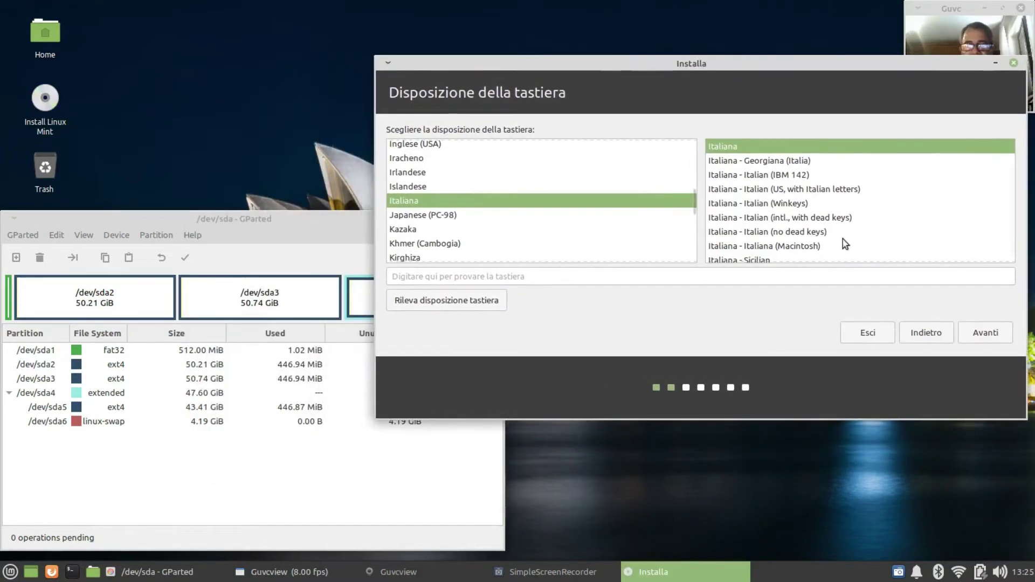
pyautogui.click(991, 335)
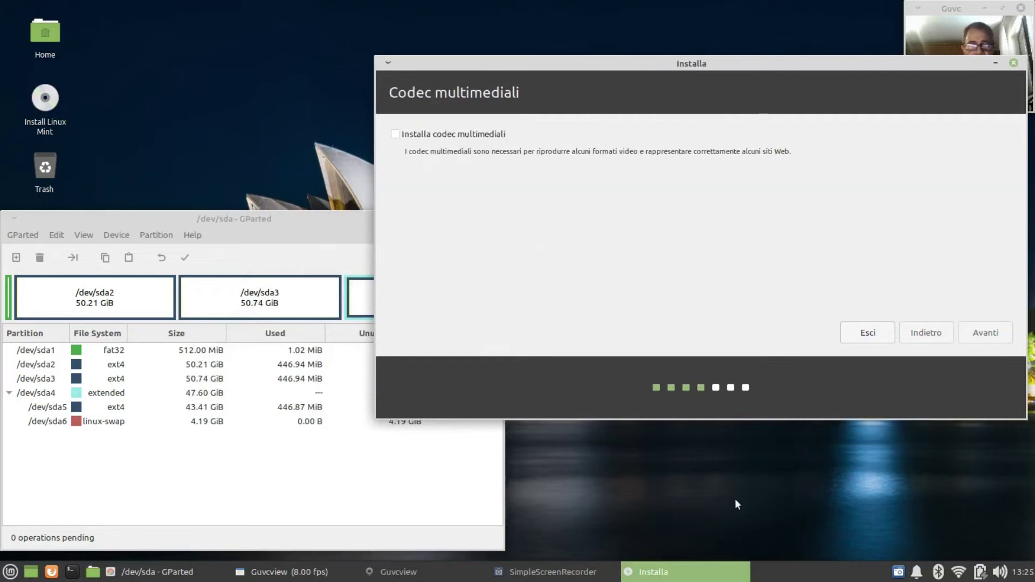
# Enable the installation of multimedia codecs and continue to the installation type page.
pyautogui.click(395, 134)
pyautogui.click(985, 334)
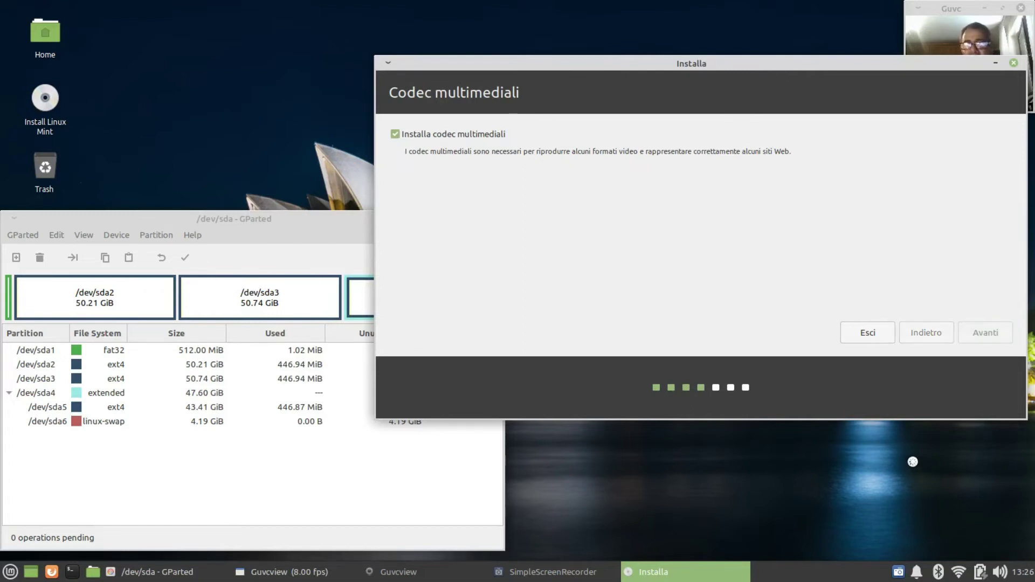
pyautogui.moveTo(705, 65); pyautogui.dragTo(726, 85)
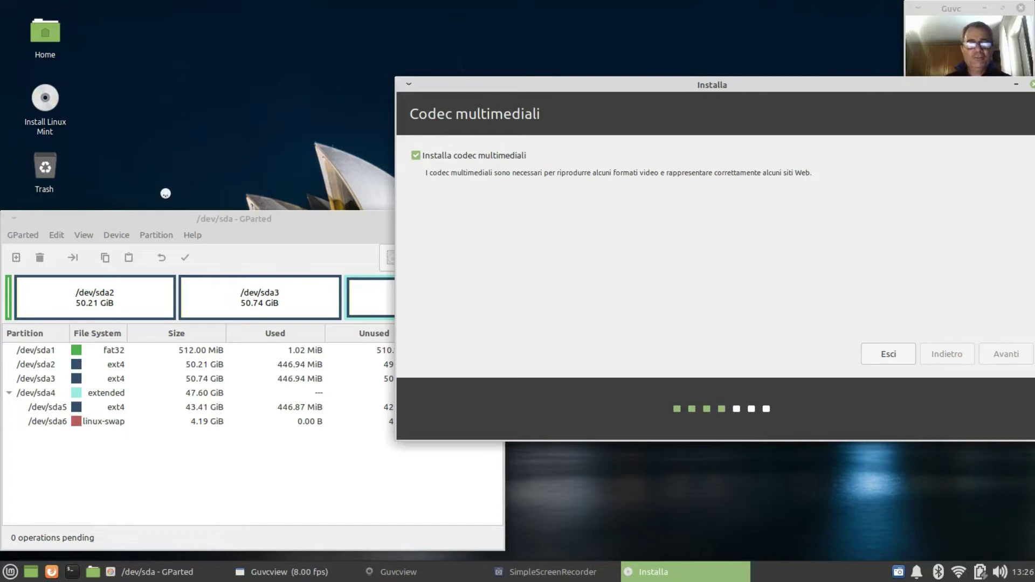
# Check the GParted layout against the installer, choose Altro as the installation type and continue to manual partitioning.
pyautogui.click(161, 211)
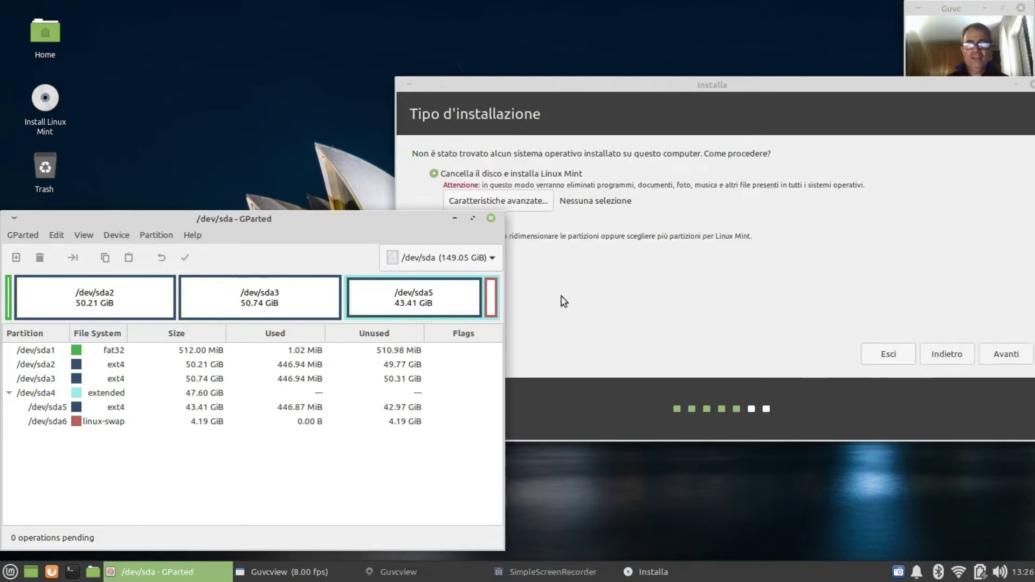
pyautogui.click(655, 99)
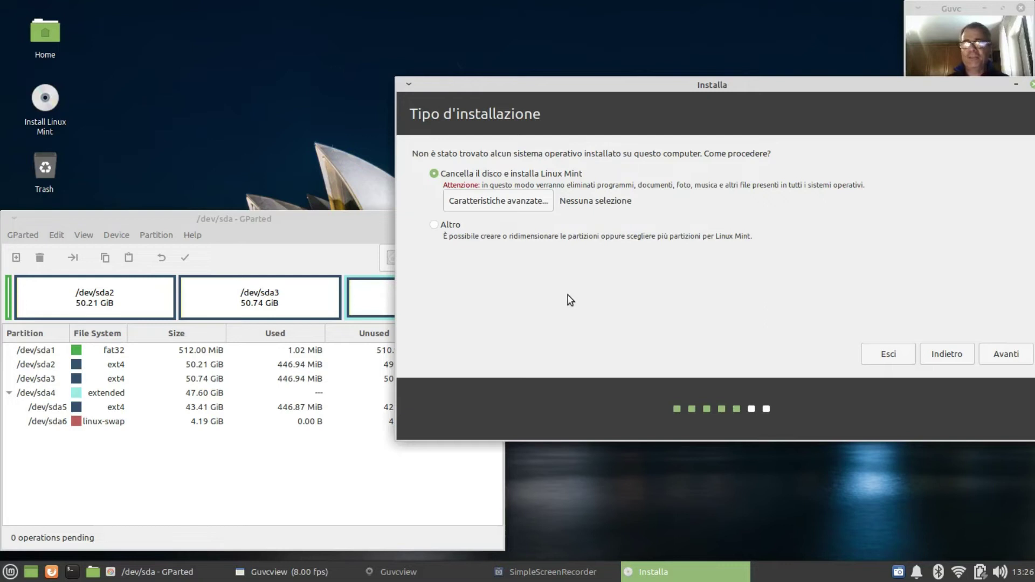
pyautogui.click(234, 230)
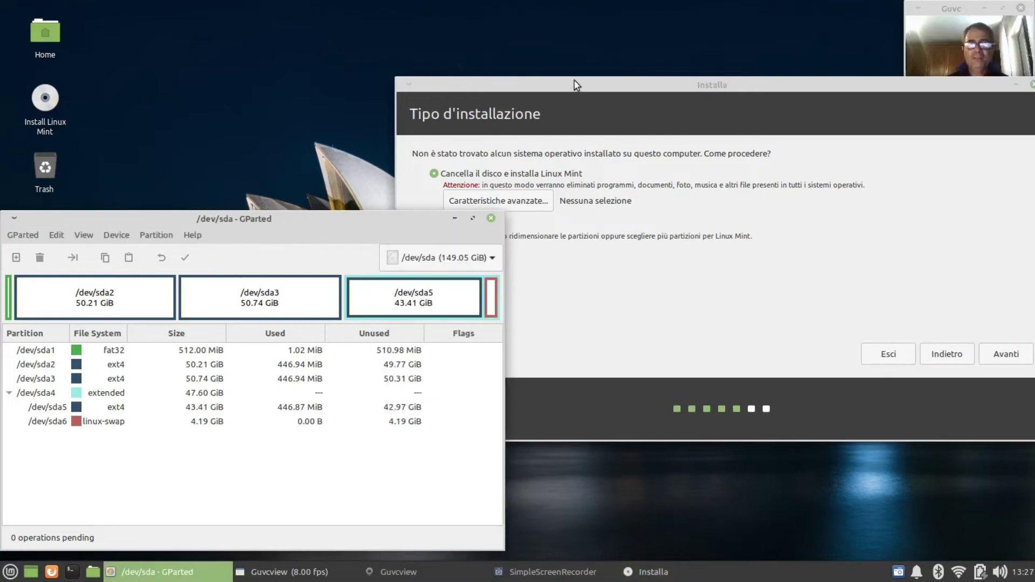
pyautogui.click(581, 97)
pyautogui.moveTo(584, 87); pyautogui.dragTo(595, 42)
pyautogui.click(446, 183)
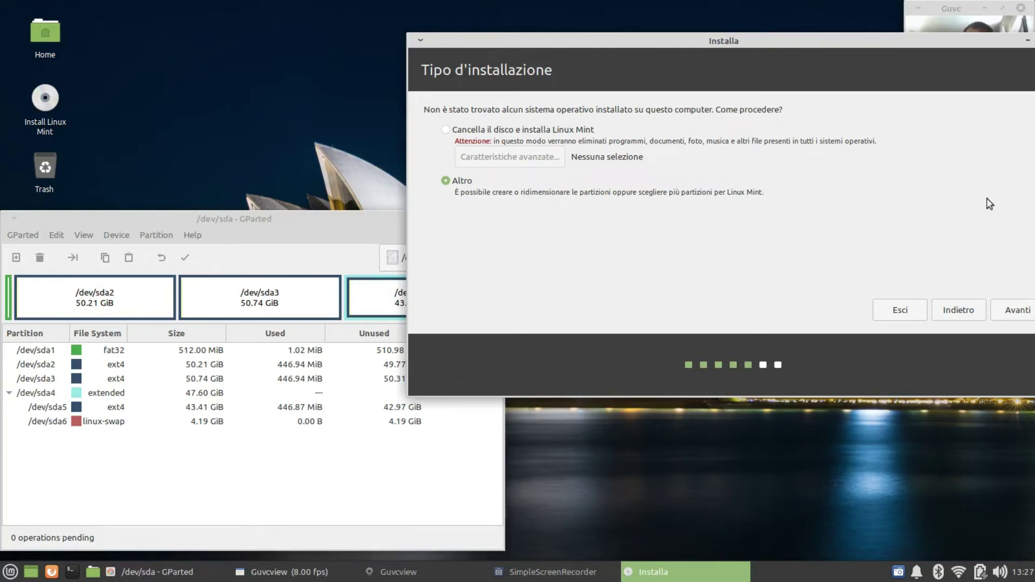
pyautogui.click(1014, 317)
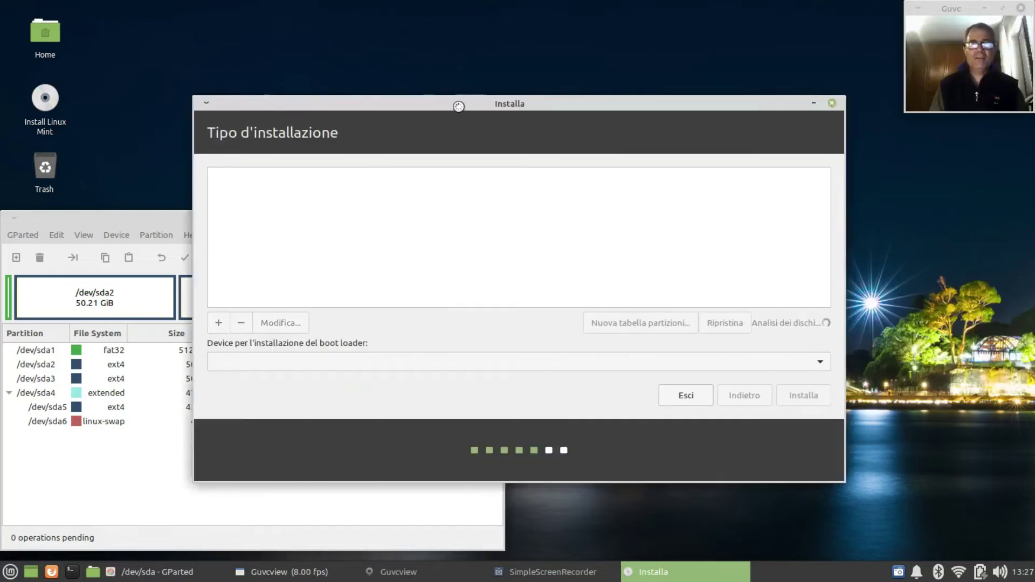
# Rearrange the webcam and installer windows so the installer's partition table and GParted's list can be read together.
pyautogui.moveTo(458, 106); pyautogui.dragTo(625, 45)
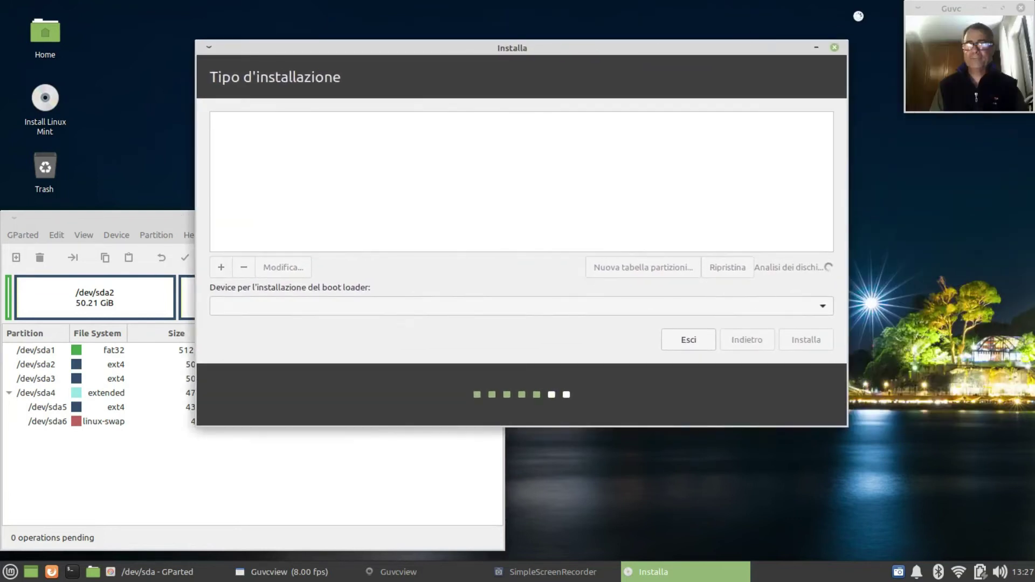
pyautogui.moveTo(946, 10); pyautogui.dragTo(945, 451)
pyautogui.moveTo(461, 46); pyautogui.dragTo(657, 9)
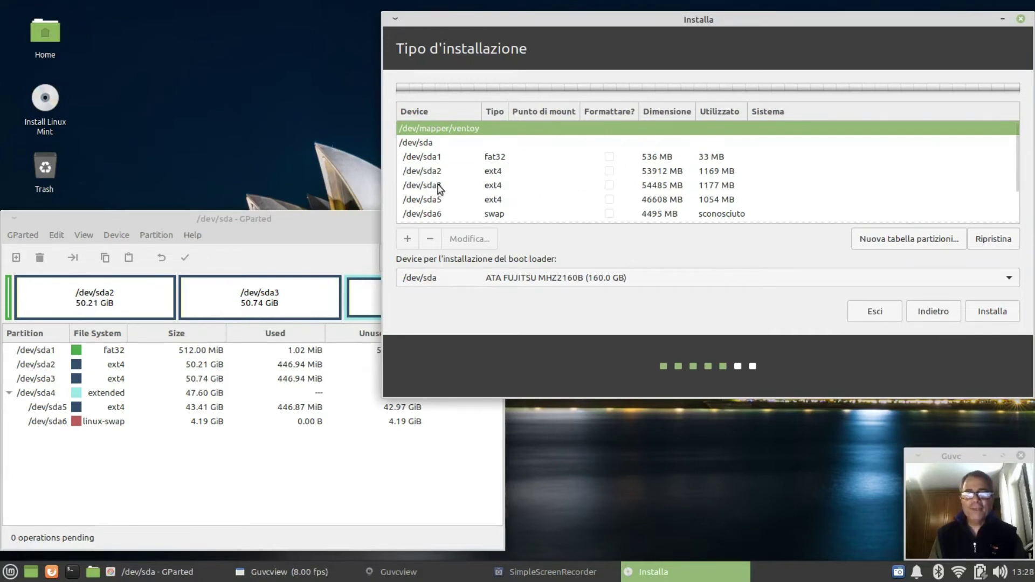
# Set /dev/sda2 to be used as File system ext4 con journaling, unformatted, with mount point /.
pyautogui.click(585, 175)
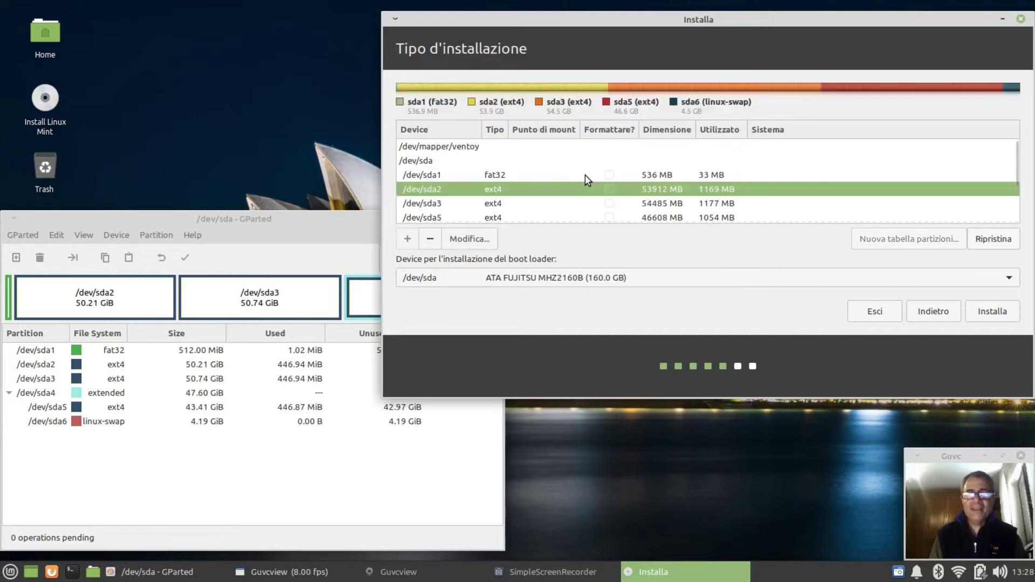
pyautogui.click(466, 246)
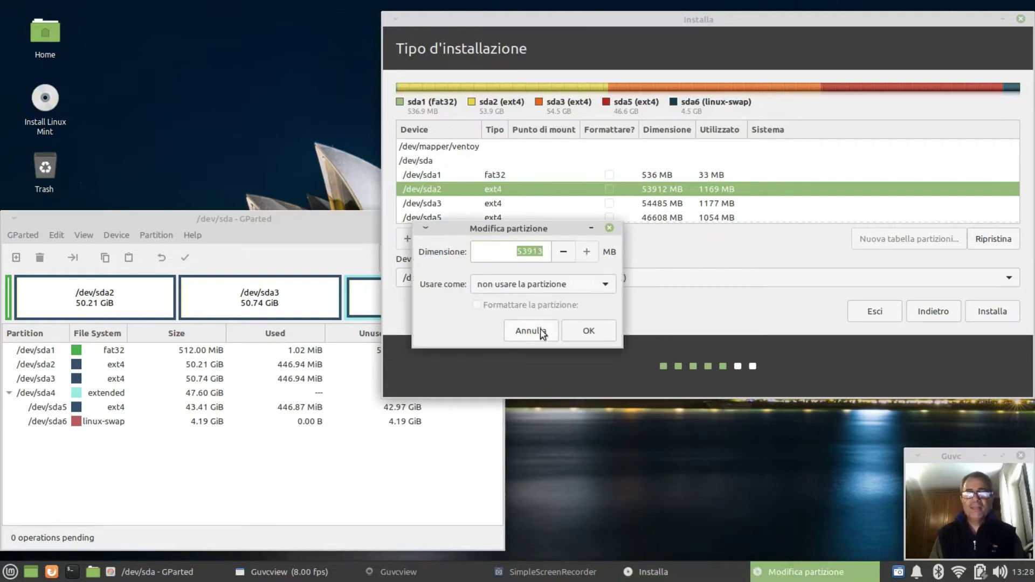
pyautogui.click(607, 286)
pyautogui.click(533, 92)
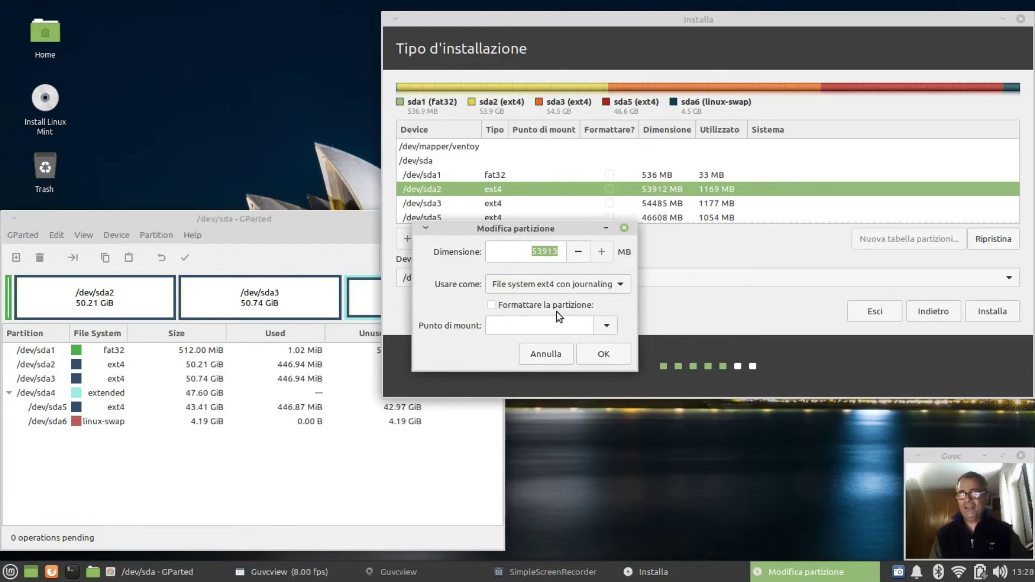
pyautogui.click(492, 306)
pyautogui.click(491, 306)
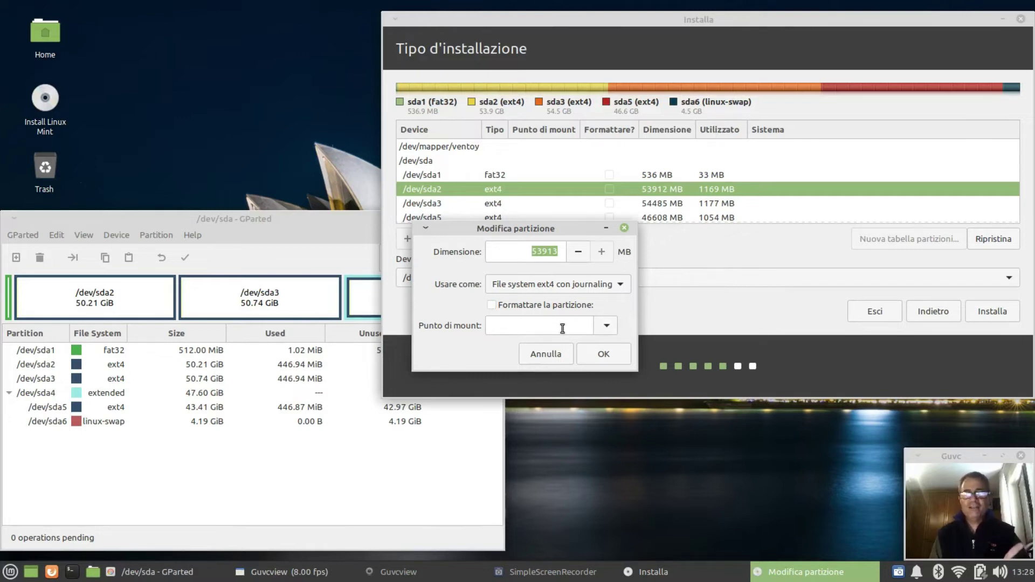
pyautogui.click(607, 325)
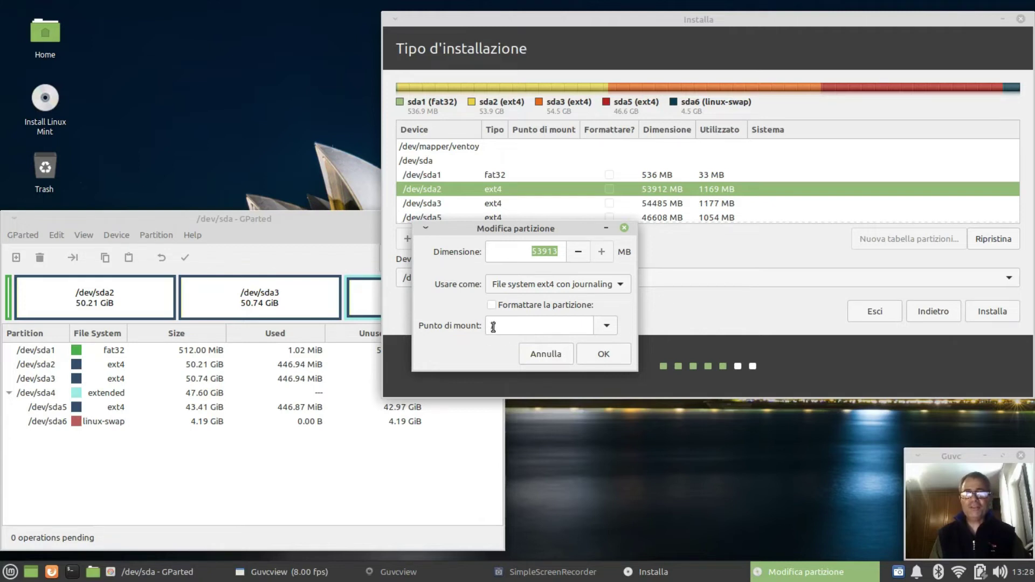
pyautogui.click(602, 354)
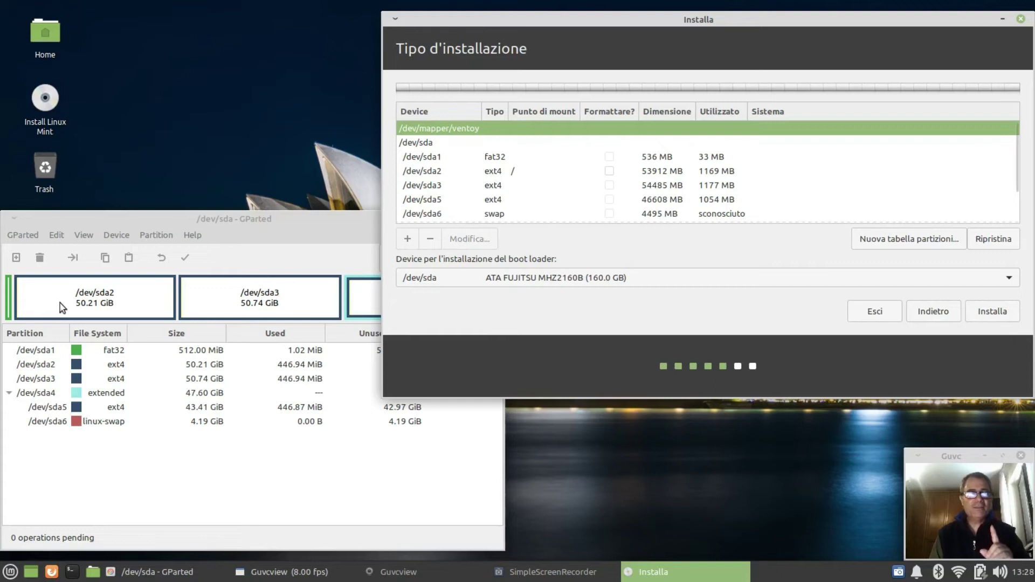
# Check /dev/sda5 in GParted and set it in the installer as File system ext4 con journaling, unformatted, with mount point /home.
pyautogui.click(240, 248)
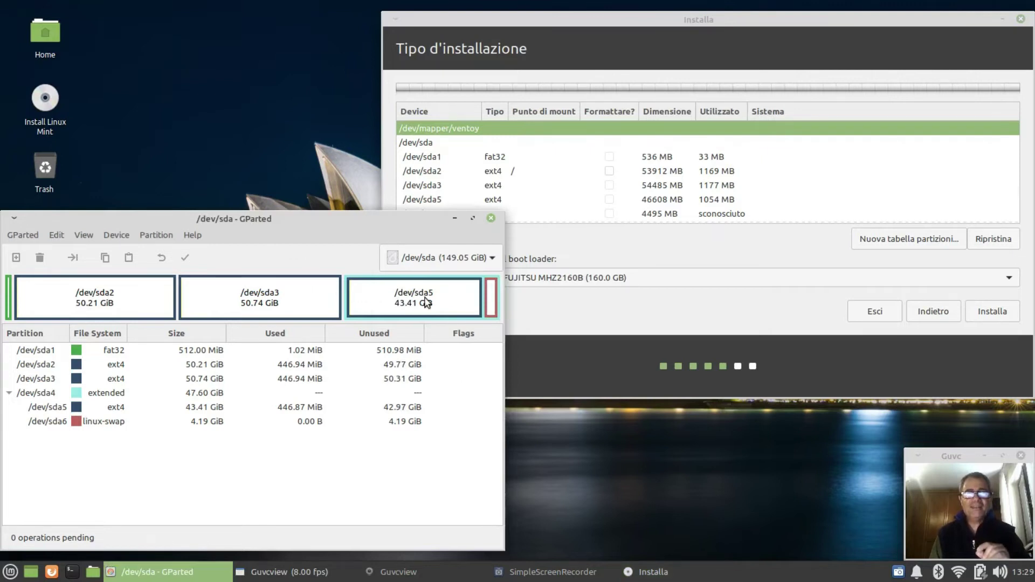
pyautogui.moveTo(342, 221); pyautogui.dragTo(320, 244)
pyautogui.click(598, 41)
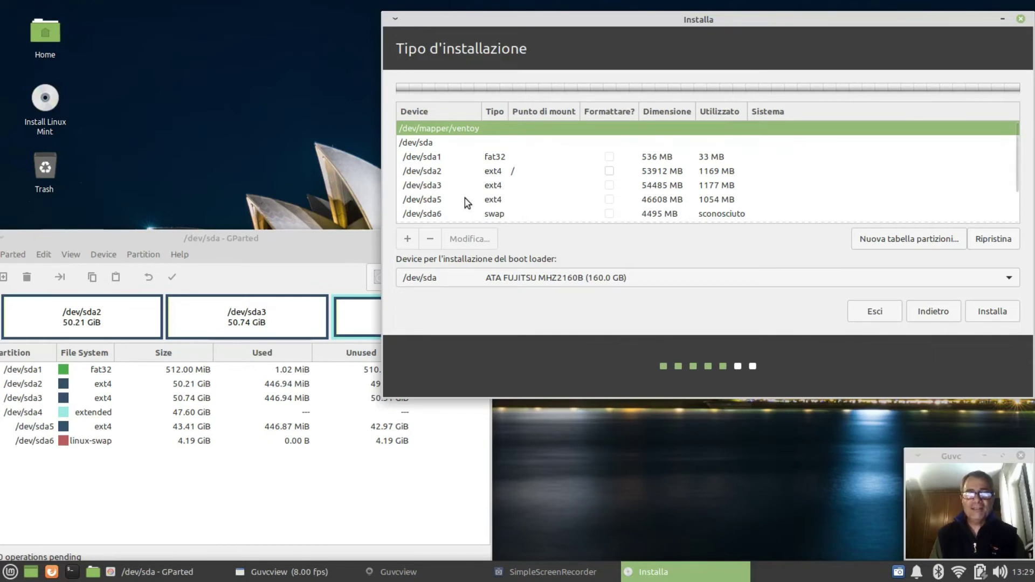
pyautogui.click(519, 200)
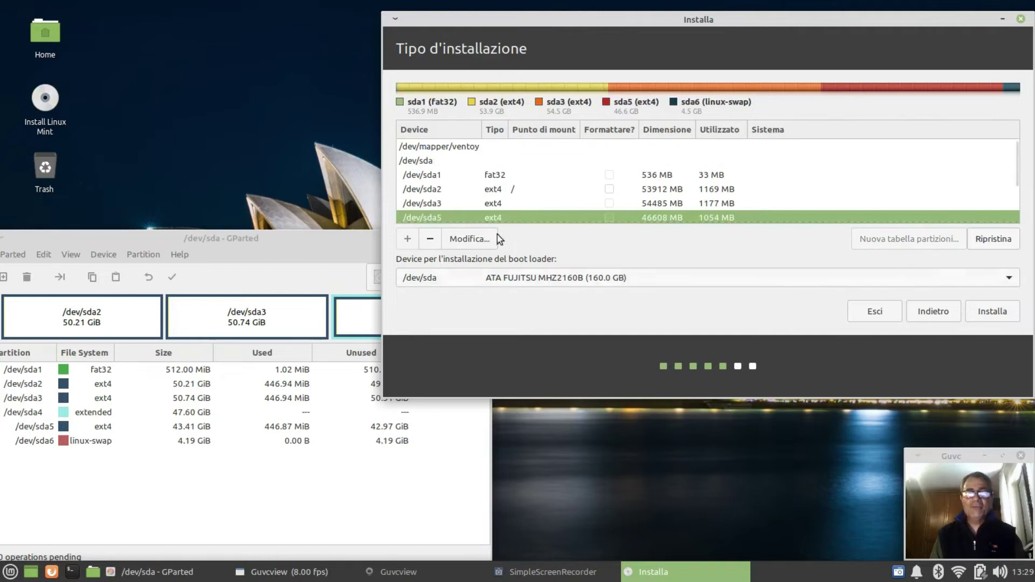
pyautogui.click(472, 240)
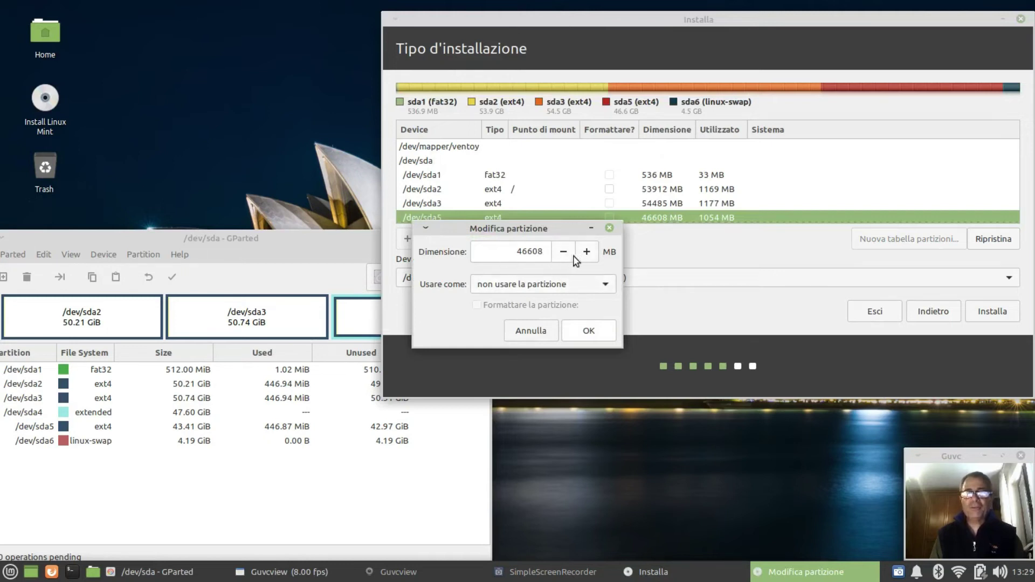
pyautogui.click(605, 286)
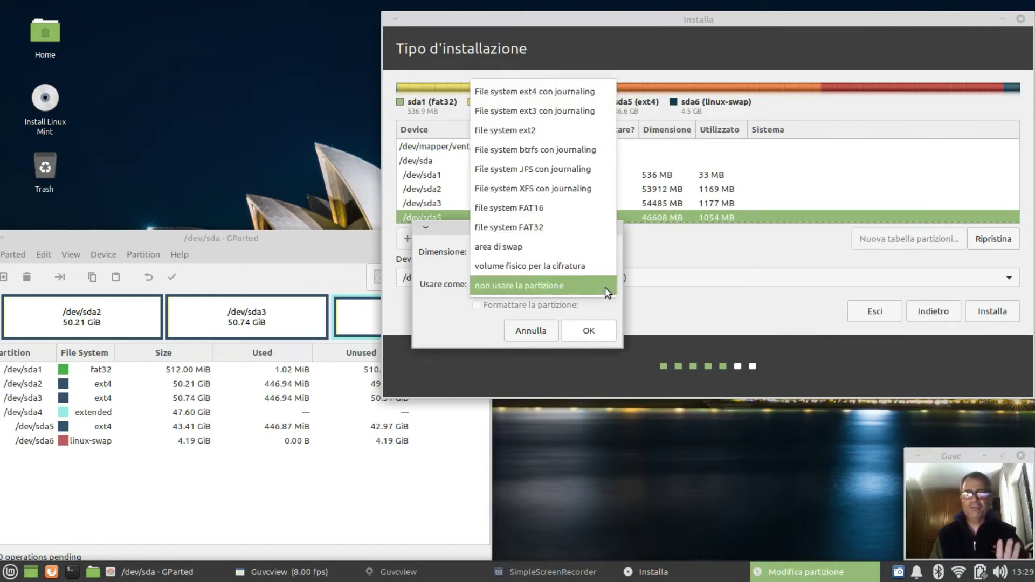
pyautogui.click(544, 92)
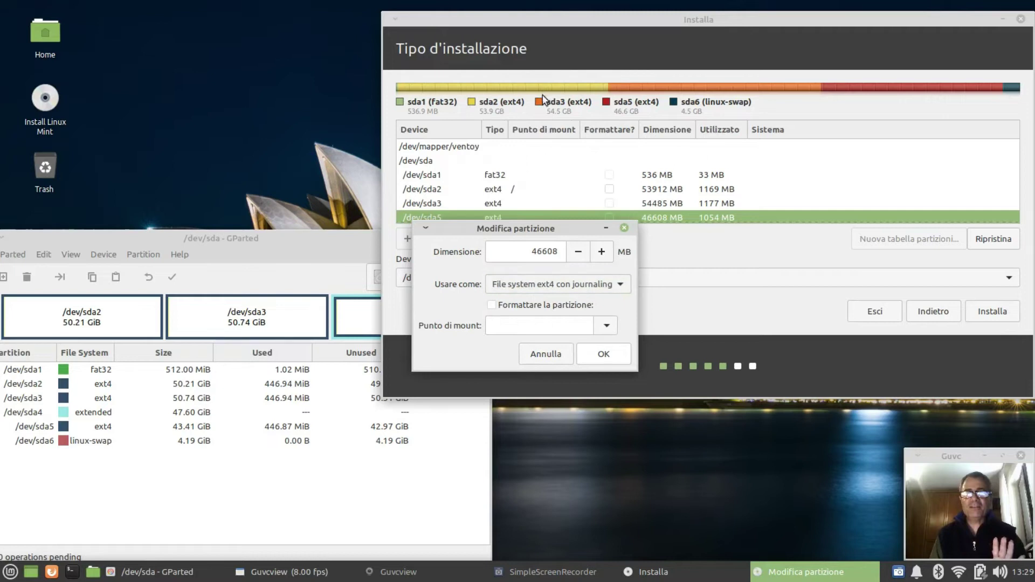
pyautogui.click(491, 306)
pyautogui.click(492, 305)
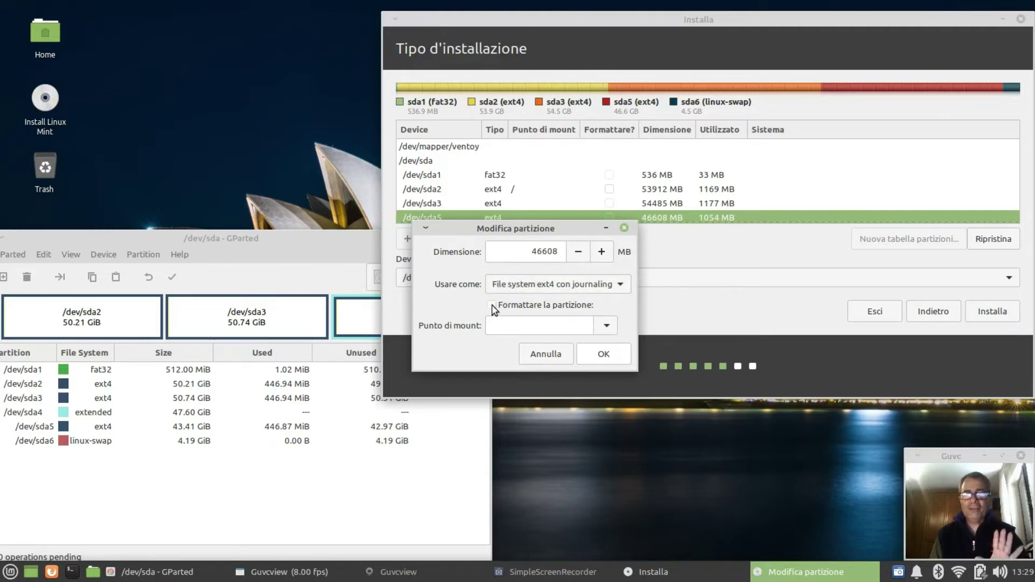
pyautogui.click(607, 325)
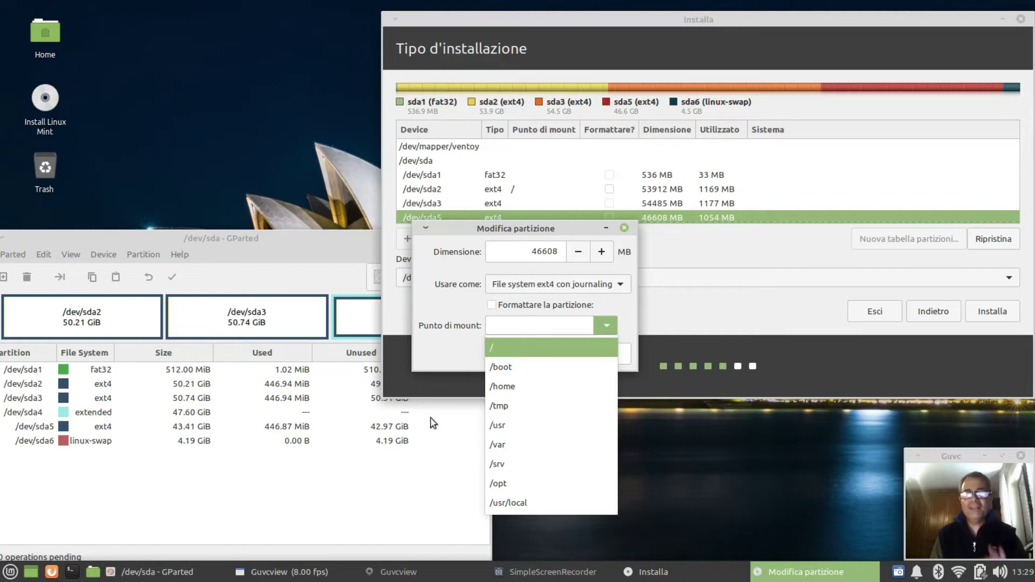
pyautogui.click(507, 389)
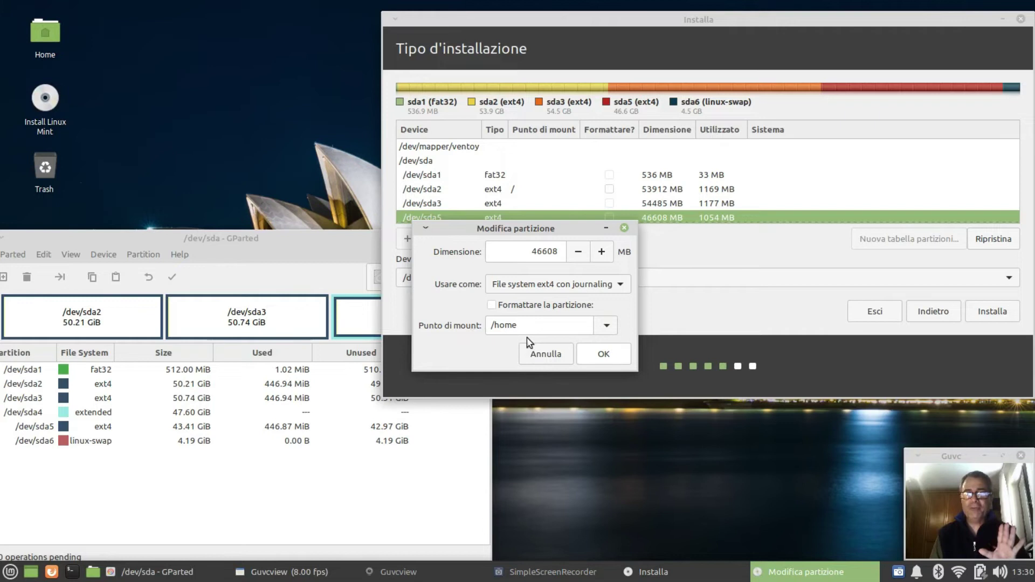
# View the folders inside Home, close the file manager and confirm the /home settings for /dev/sda5.
pyautogui.rightClick(36, 33)
pyautogui.click(57, 42)
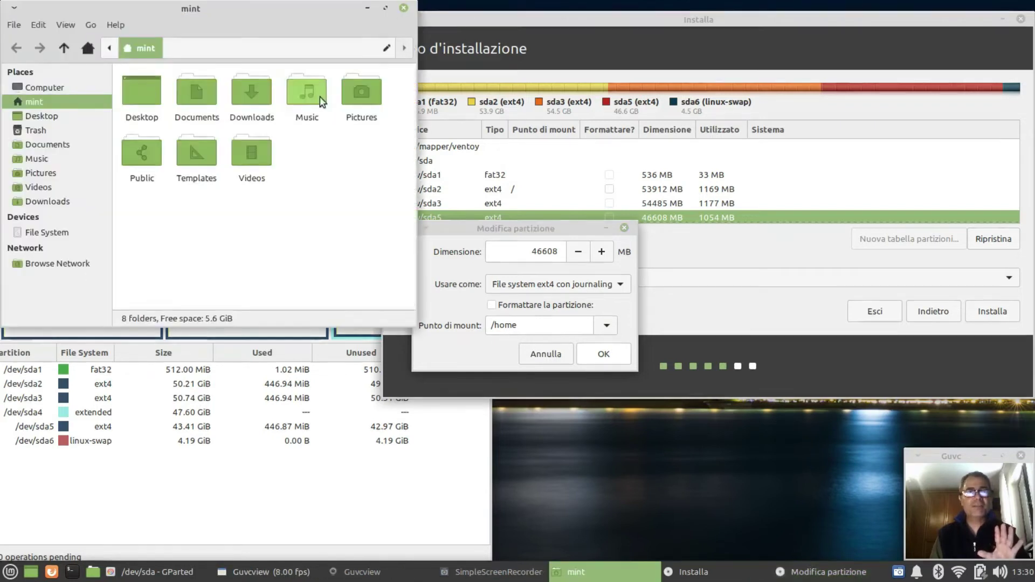
pyautogui.click(403, 9)
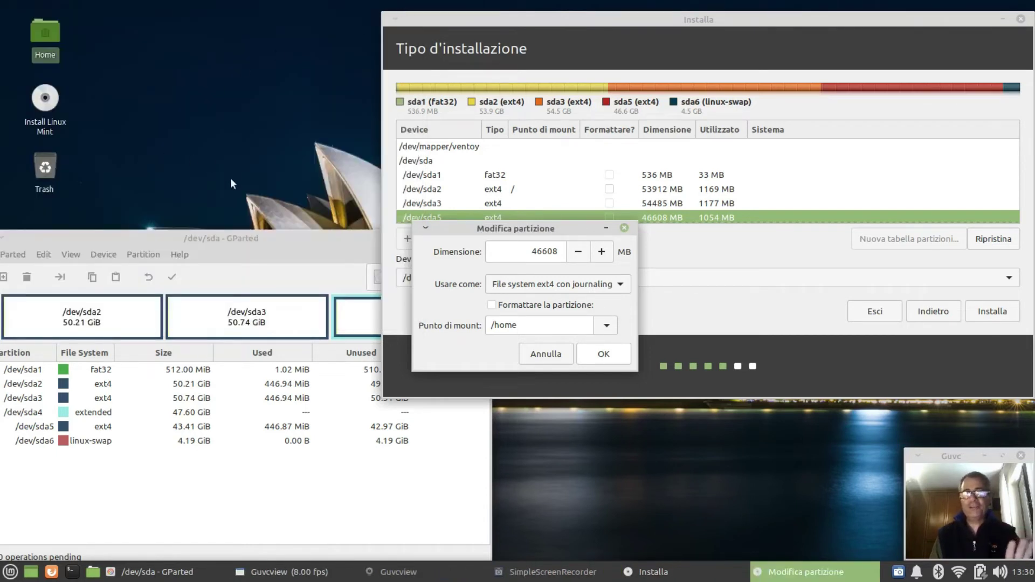
pyautogui.click(598, 354)
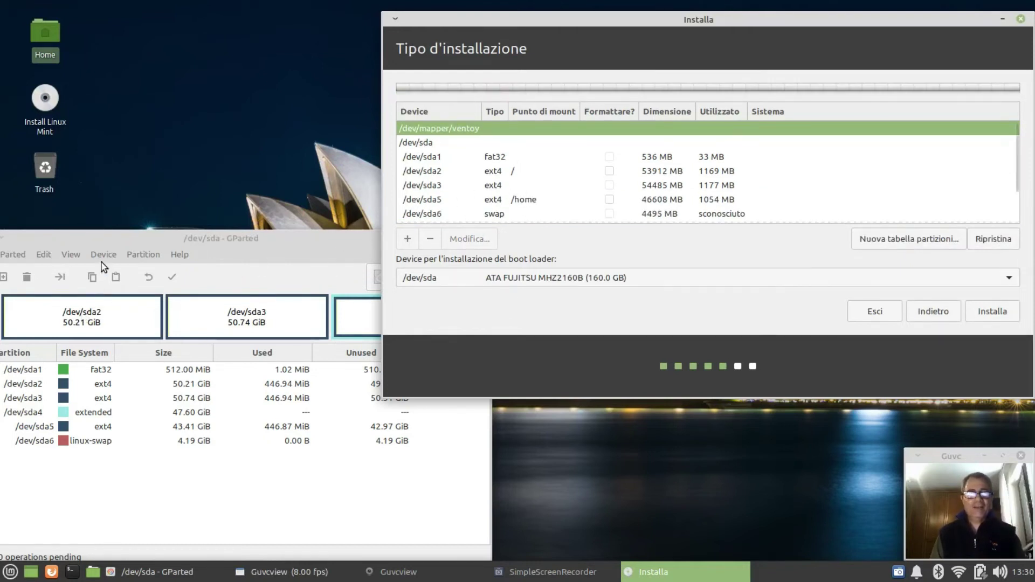
# Check the swap partition in GParted and confirm its use as area di swap in the installer.
pyautogui.click(100, 233)
pyautogui.moveTo(83, 234); pyautogui.dragTo(217, 224)
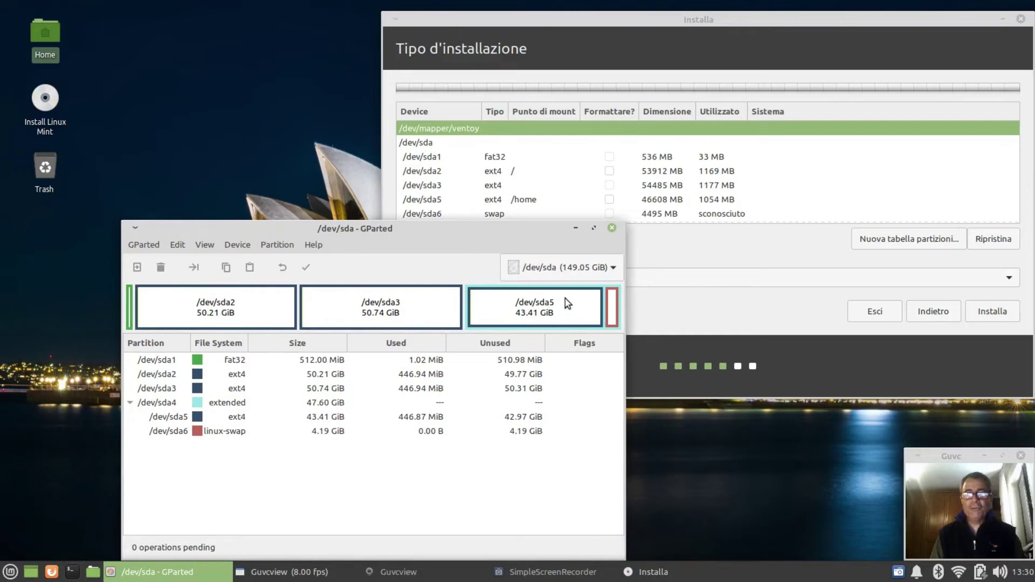
pyautogui.click(575, 18)
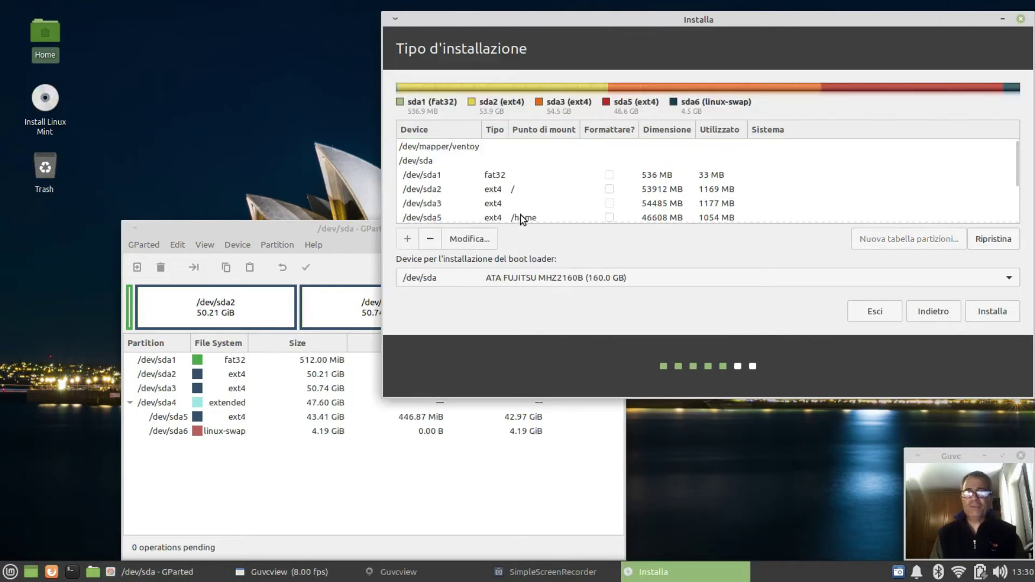
pyautogui.click(485, 240)
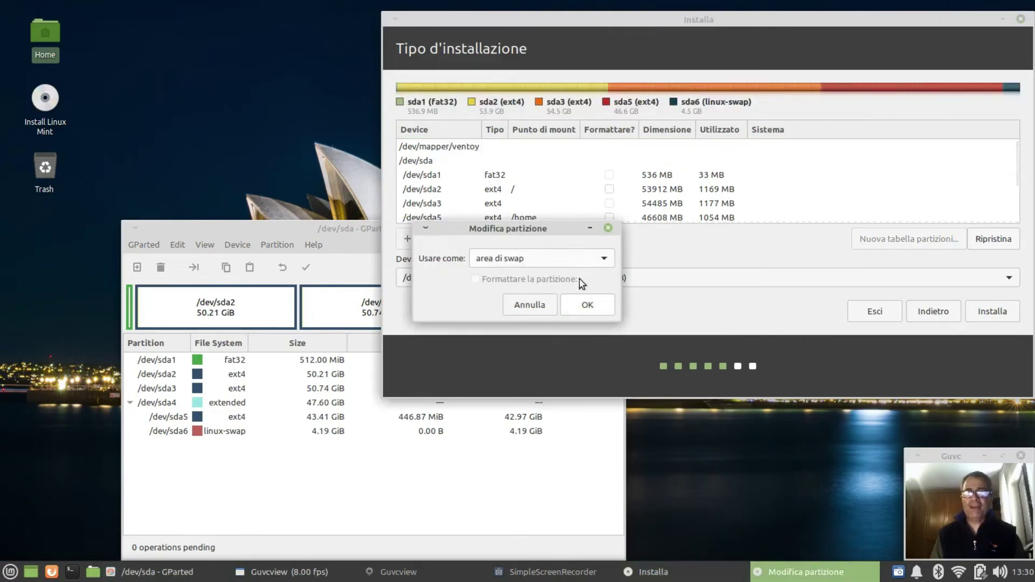
pyautogui.click(586, 306)
# Rearrange the GParted and installer windows and compare GParted's partition layout with the assigned mount points.
pyautogui.click(287, 235)
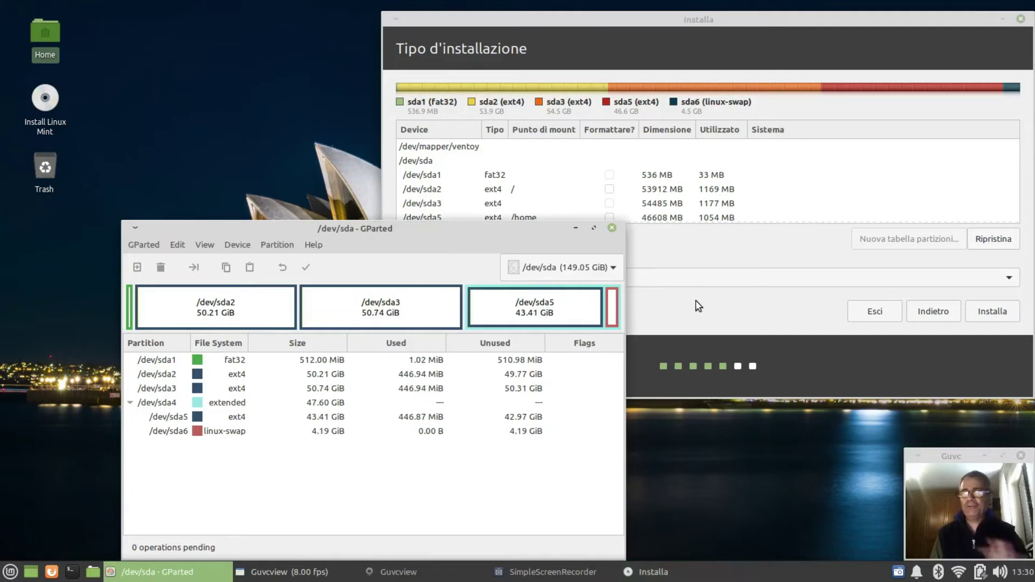
pyautogui.moveTo(415, 232); pyautogui.dragTo(366, 242)
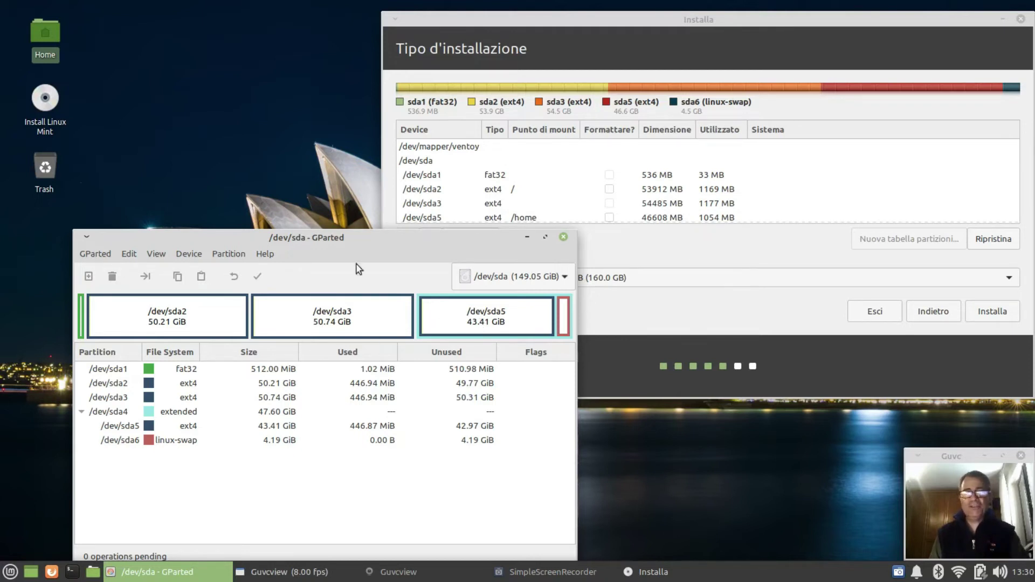
pyautogui.click(178, 121)
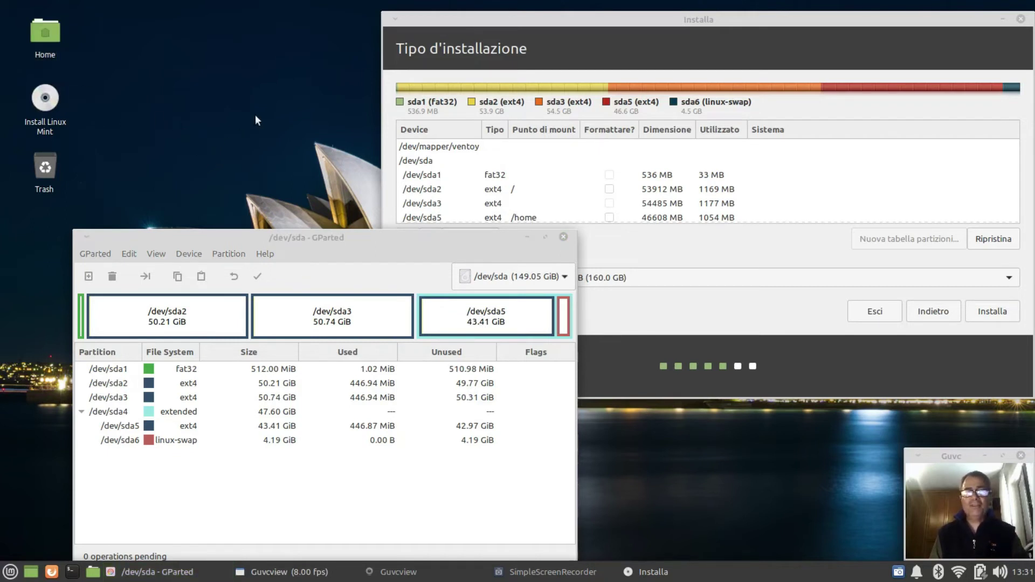
pyautogui.click(560, 21)
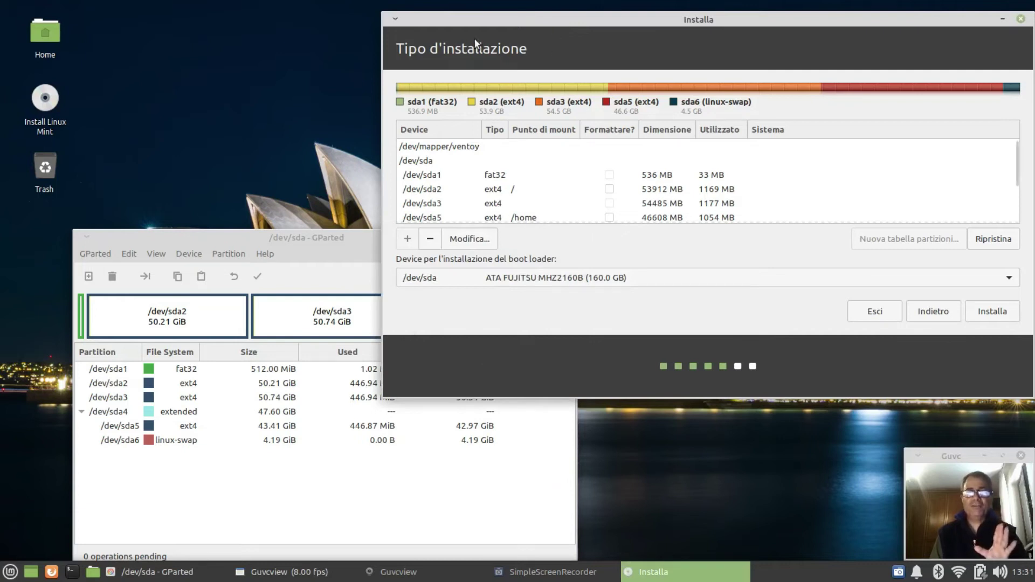
pyautogui.moveTo(633, 18); pyautogui.dragTo(579, 16)
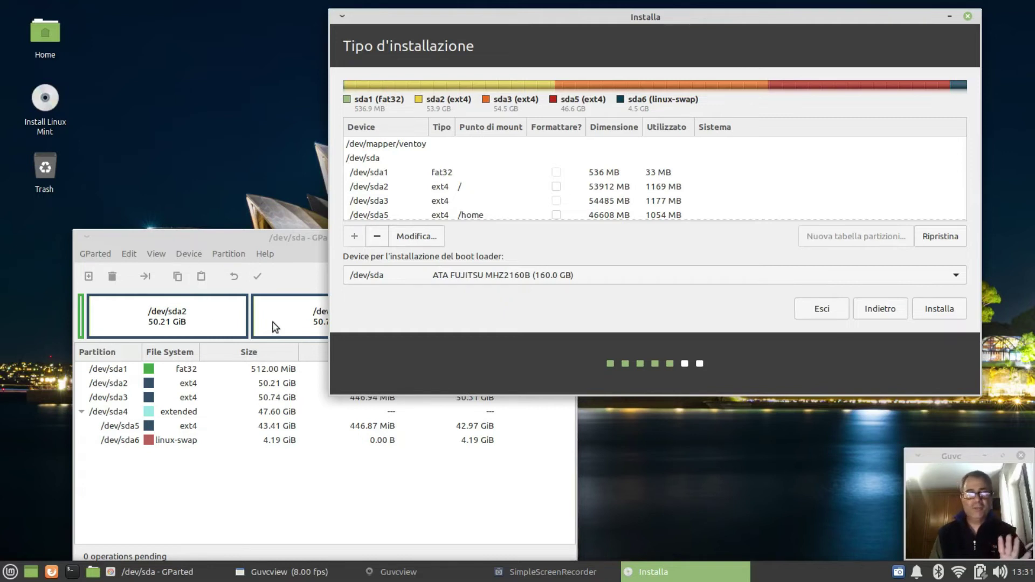
pyautogui.click(253, 238)
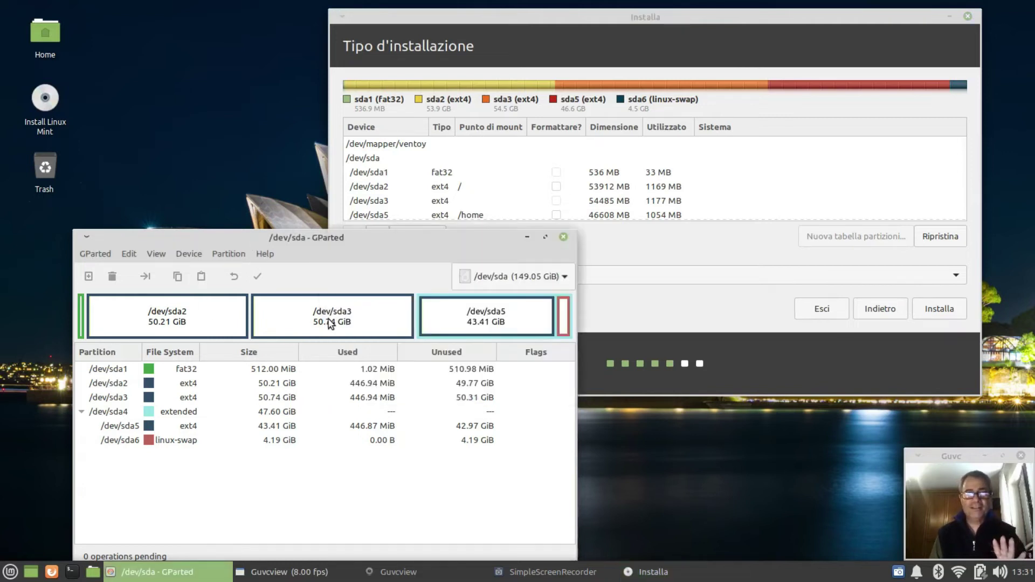
# Try assigning /dev/sda3 as File system ext4 con journaling with mount point /, and cancel the change.
pyautogui.click(463, 206)
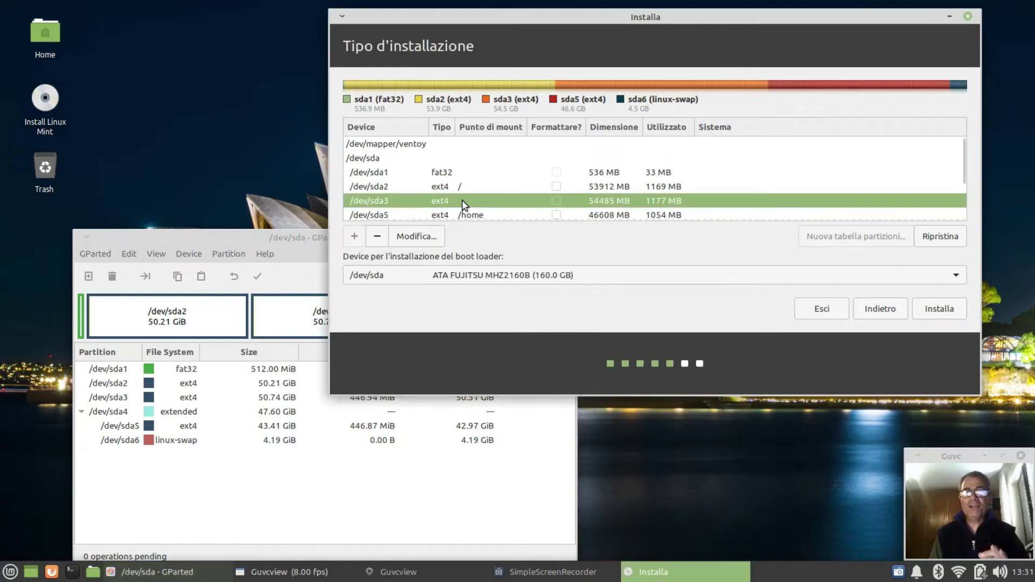
pyautogui.click(420, 237)
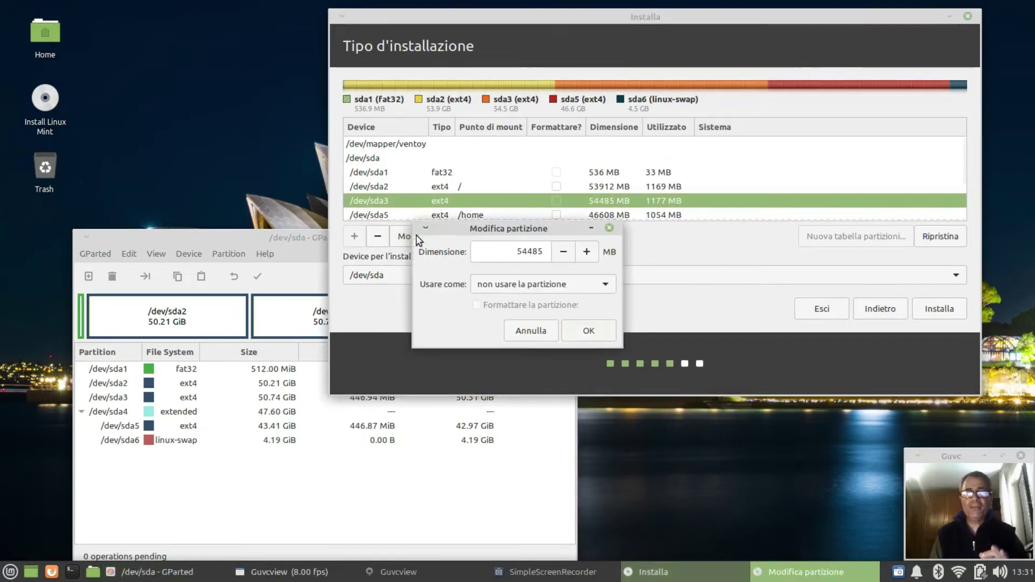
pyautogui.click(600, 283)
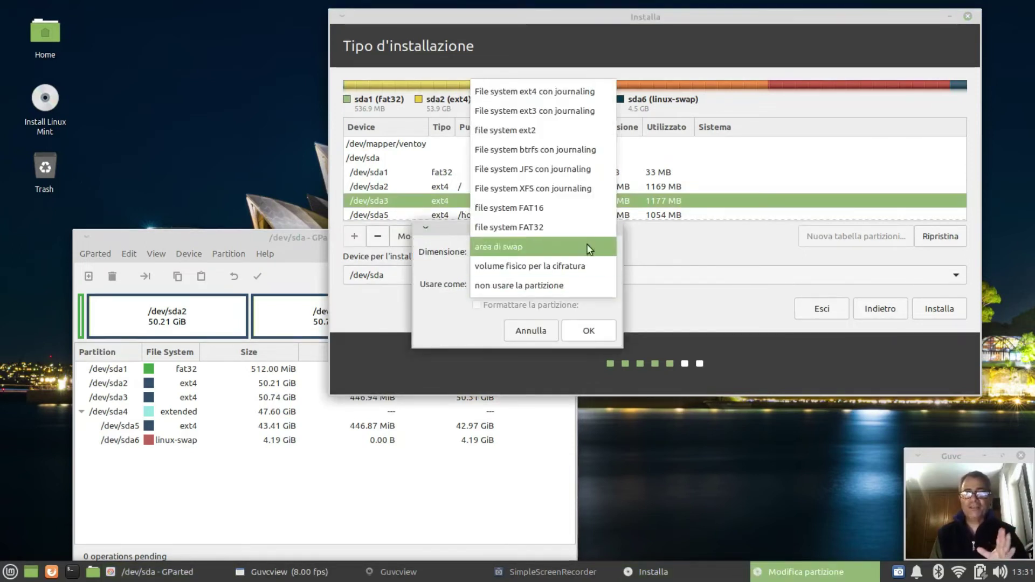
pyautogui.click(535, 100)
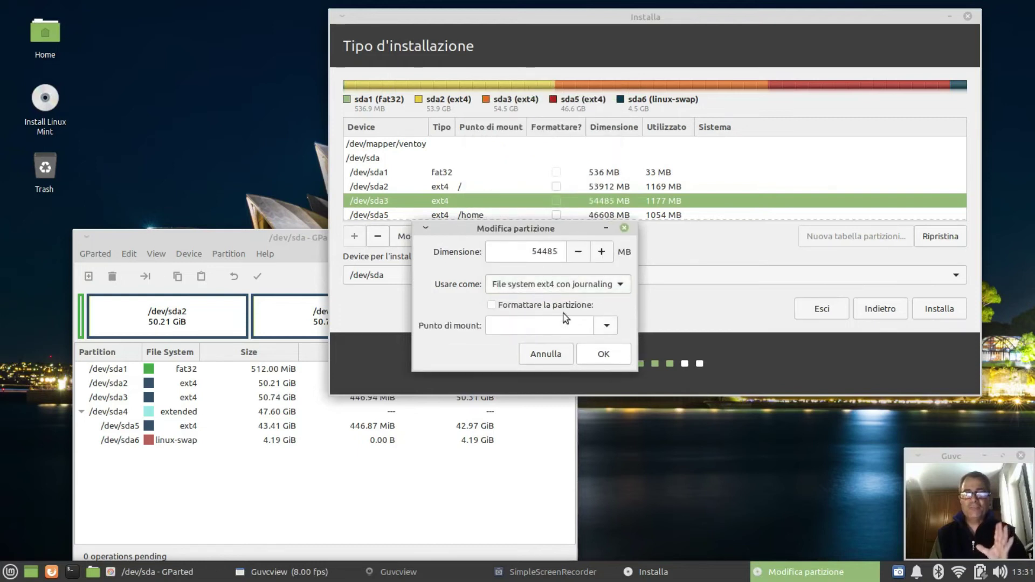
pyautogui.click(601, 321)
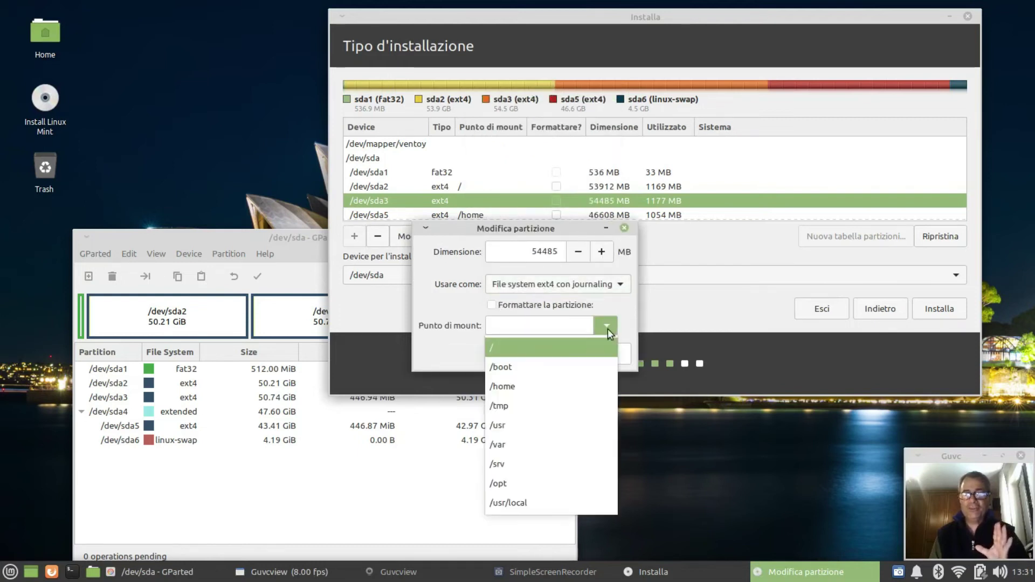
pyautogui.click(543, 347)
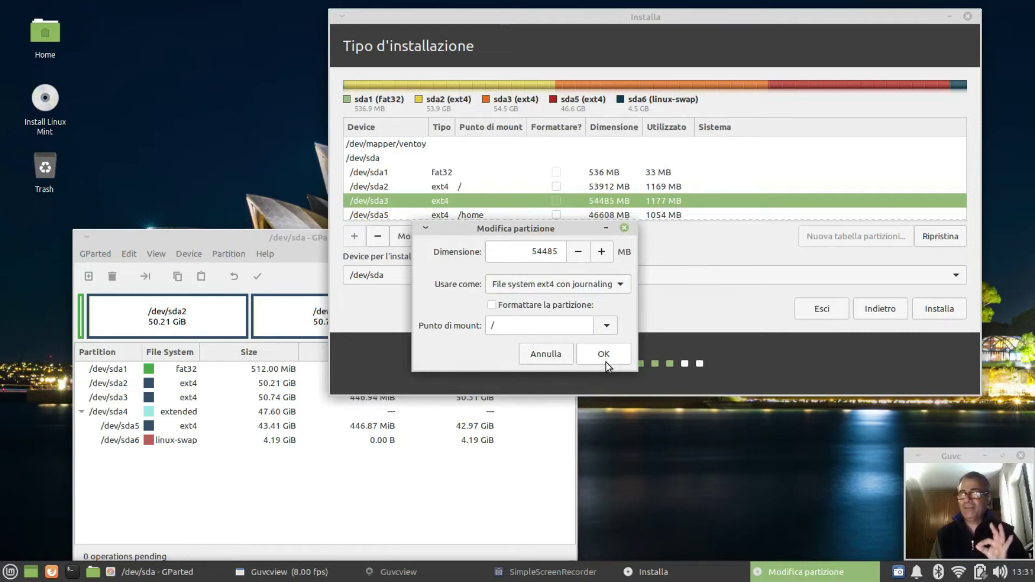
pyautogui.click(543, 359)
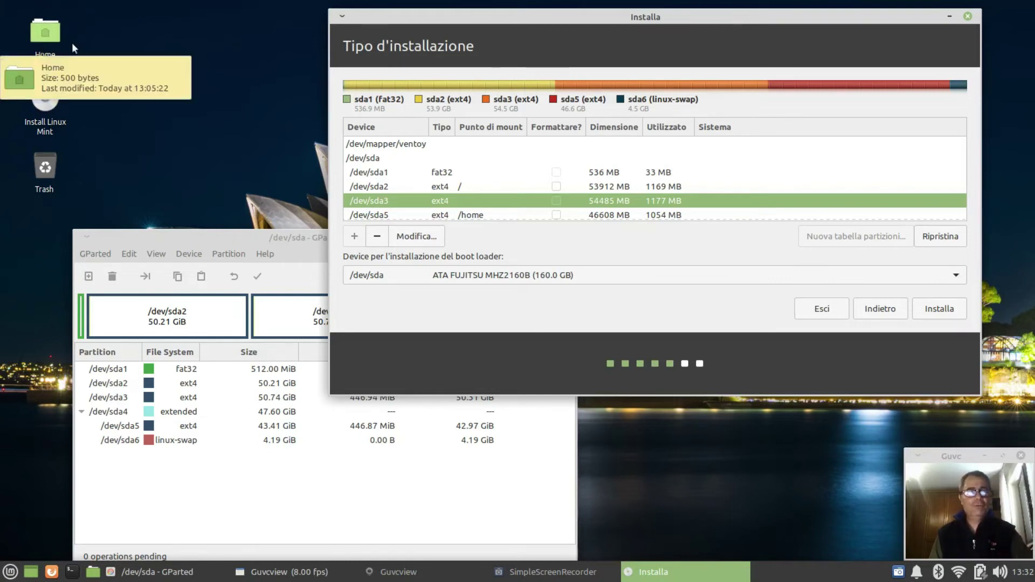
# Open the Home folder, look inside its Music folder and close the file manager.
pyautogui.rightClick(45, 34)
pyautogui.click(108, 45)
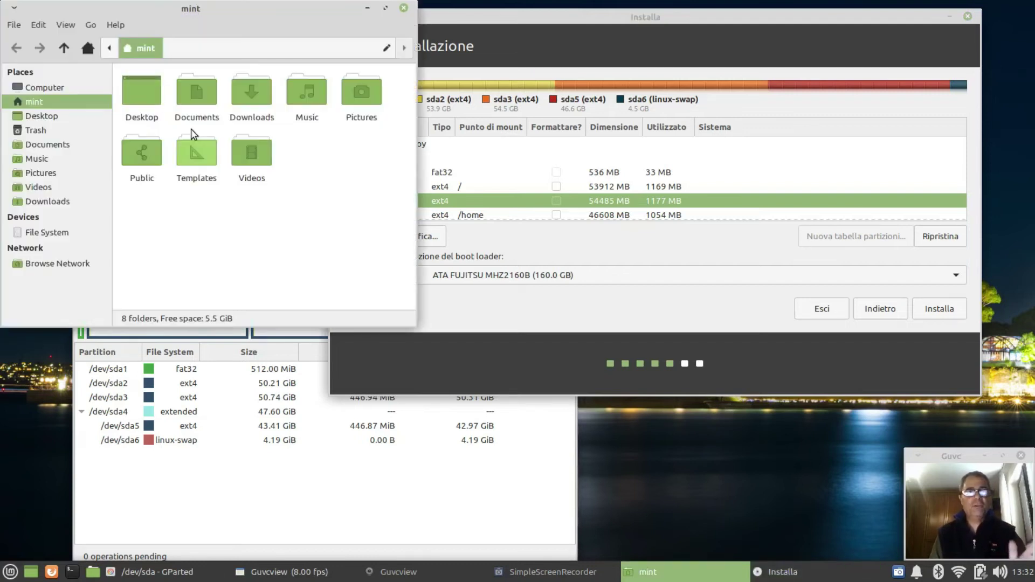
pyautogui.click(291, 96)
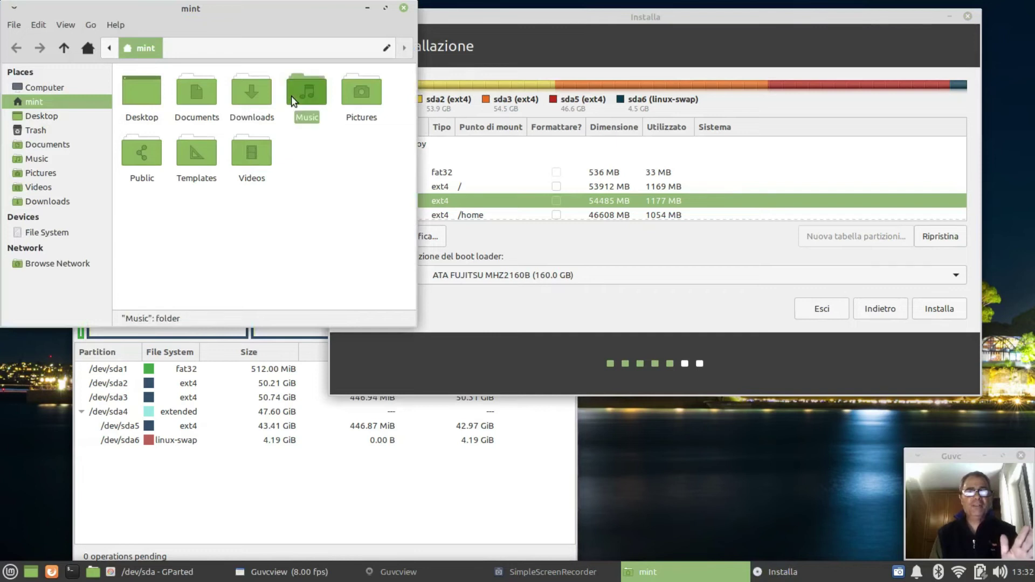
pyautogui.doubleClick(294, 96)
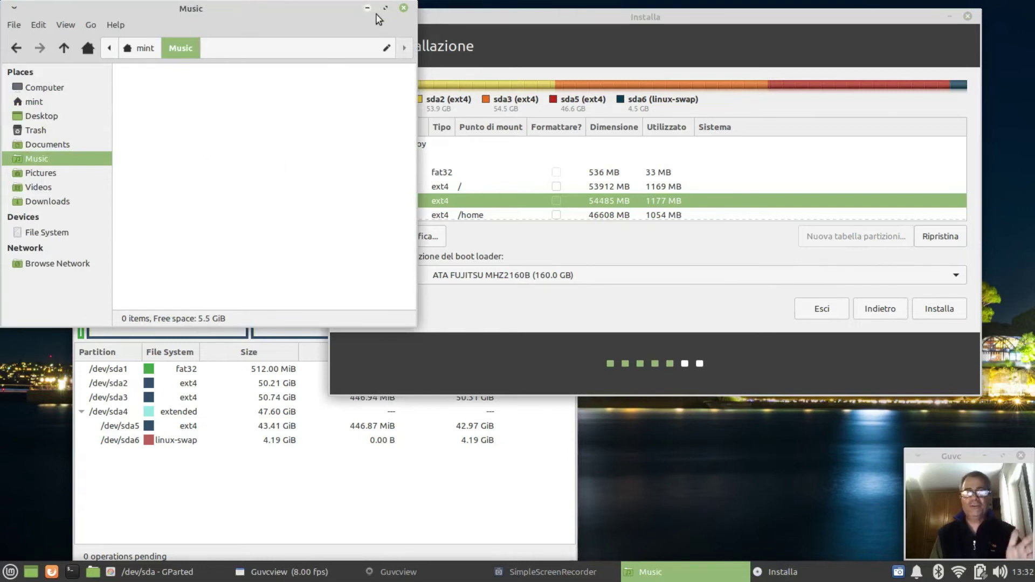
pyautogui.click(403, 8)
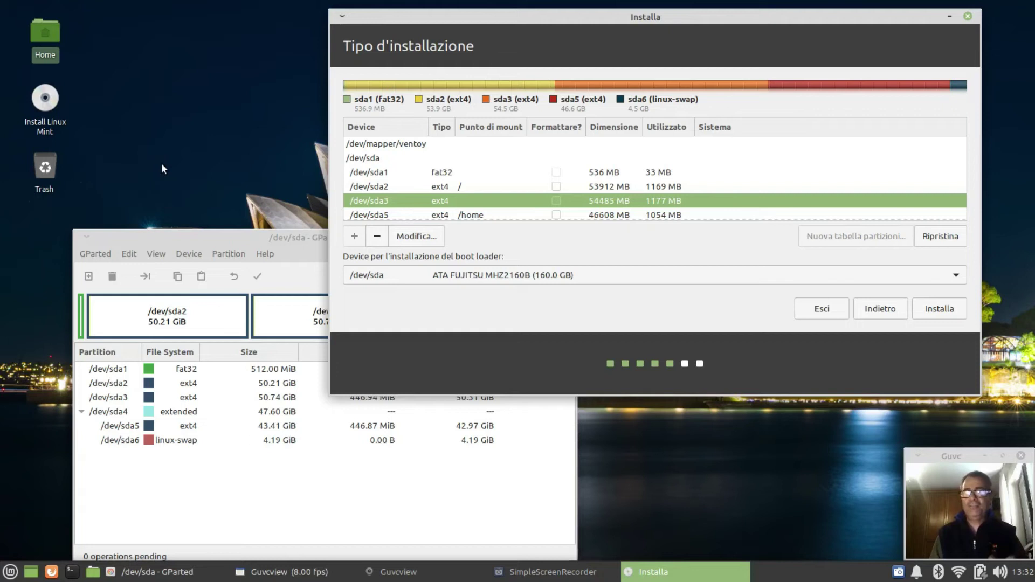
# Reposition the GParted window and compare its /dev/sda partition layout with the installer's mount point assignments.
pyautogui.moveTo(178, 234); pyautogui.dragTo(142, 226)
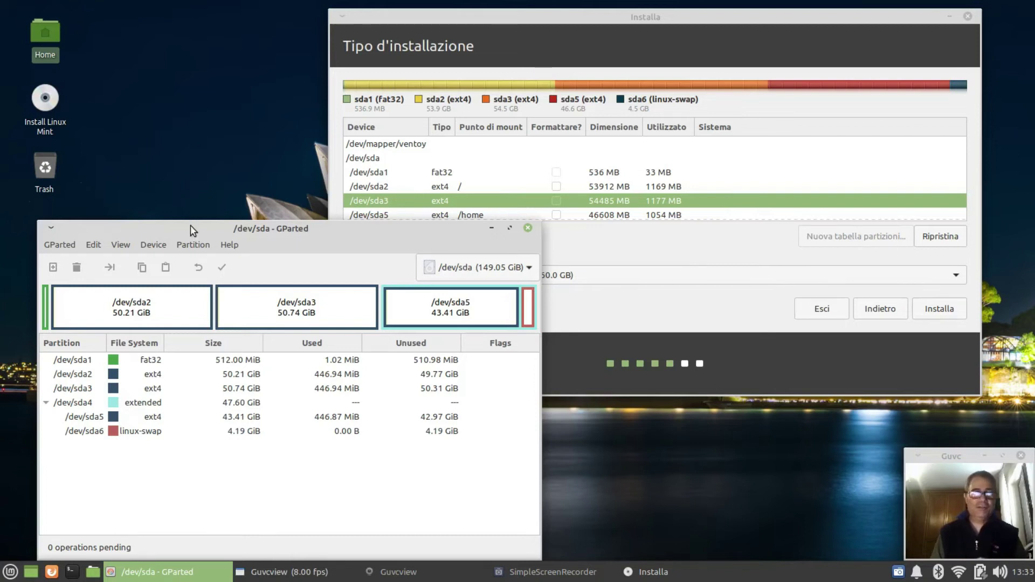
pyautogui.moveTo(191, 227); pyautogui.dragTo(174, 229)
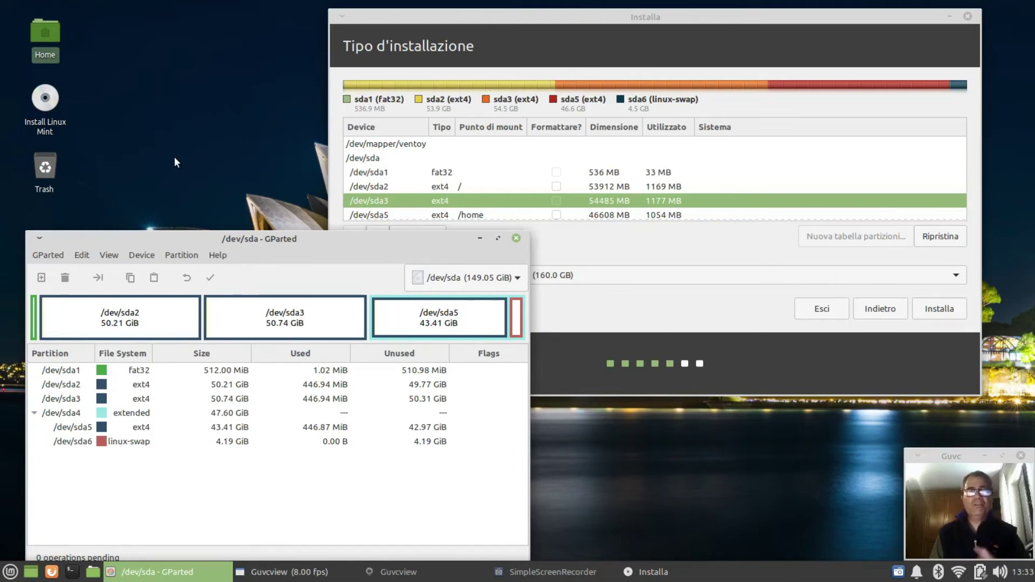
pyautogui.moveTo(181, 239); pyautogui.dragTo(194, 171)
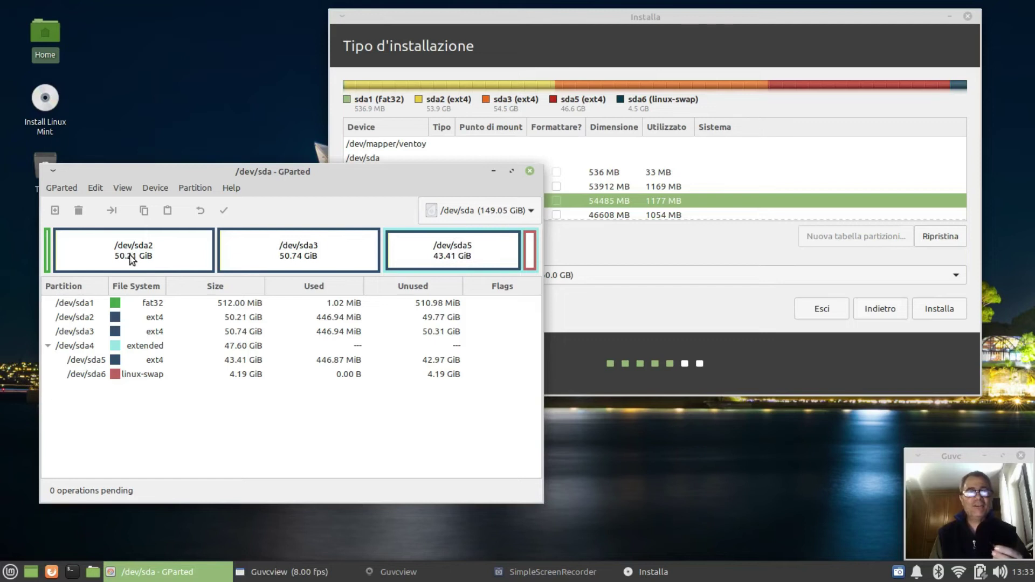
pyautogui.click(662, 27)
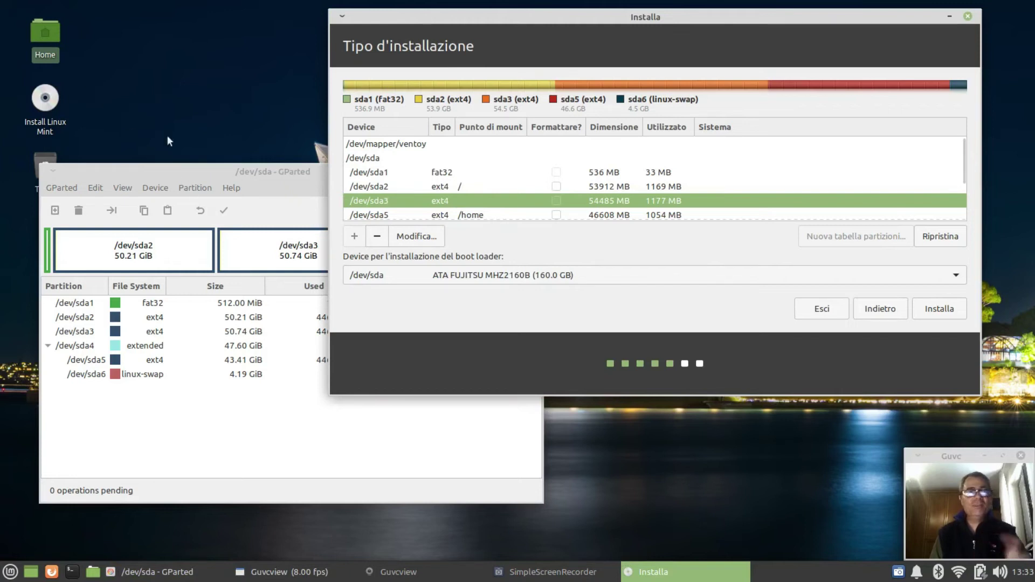
pyautogui.click(212, 182)
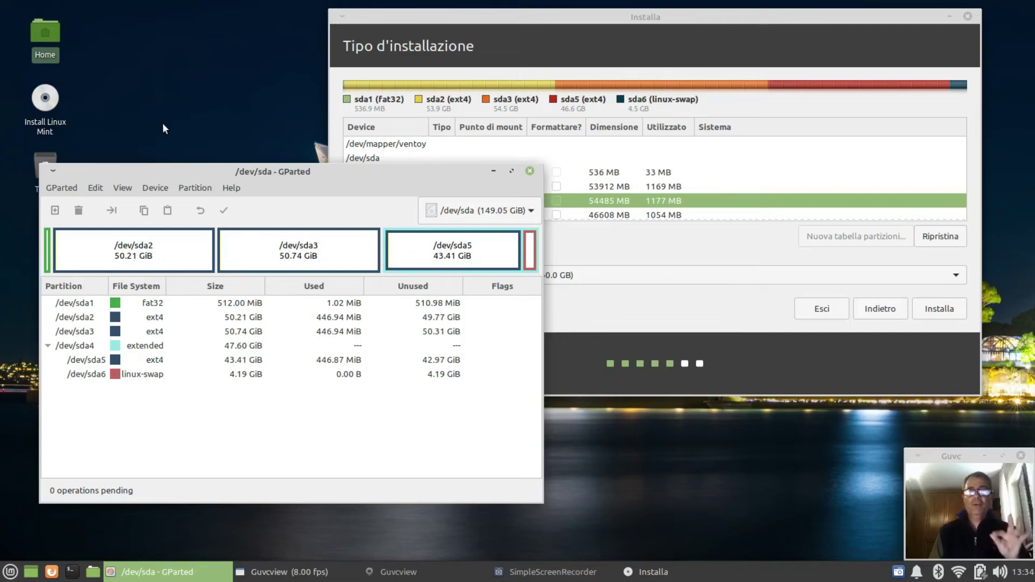
# Start the installation with the assigned partitions, confirm writing the changes to disk and accept Rome as the location.
pyautogui.click(638, 22)
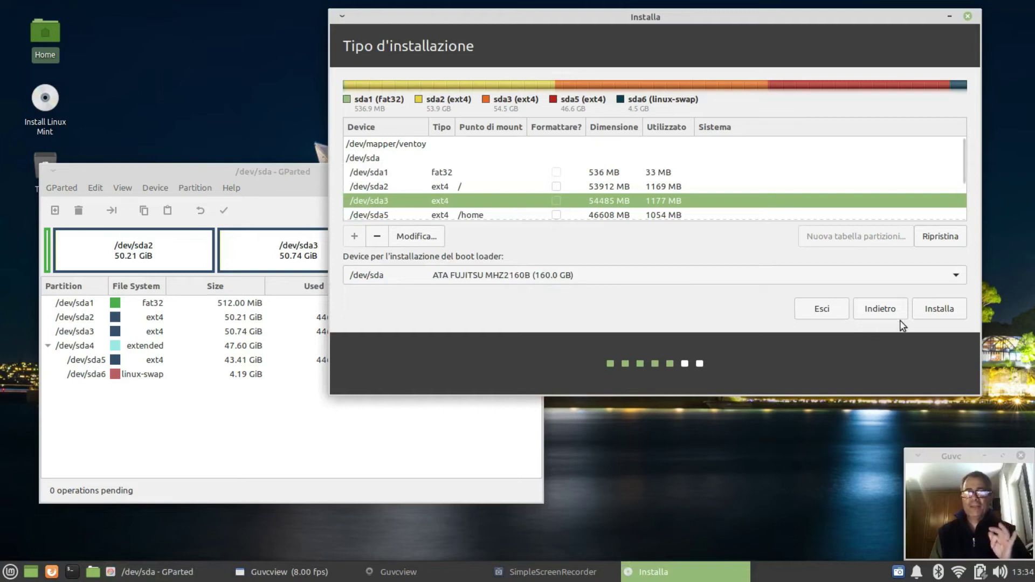
pyautogui.click(940, 307)
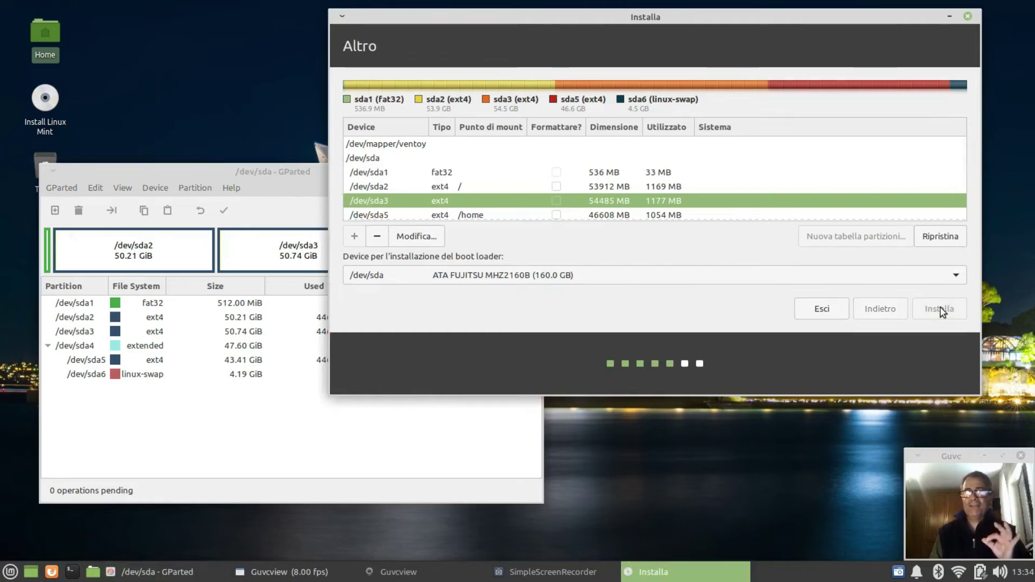
pyautogui.click(997, 243)
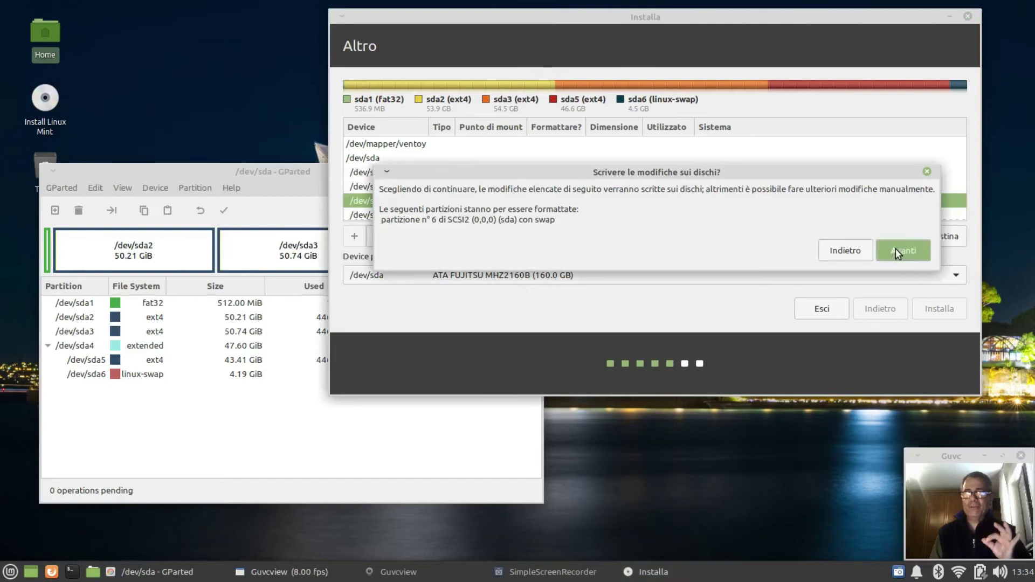
pyautogui.click(897, 248)
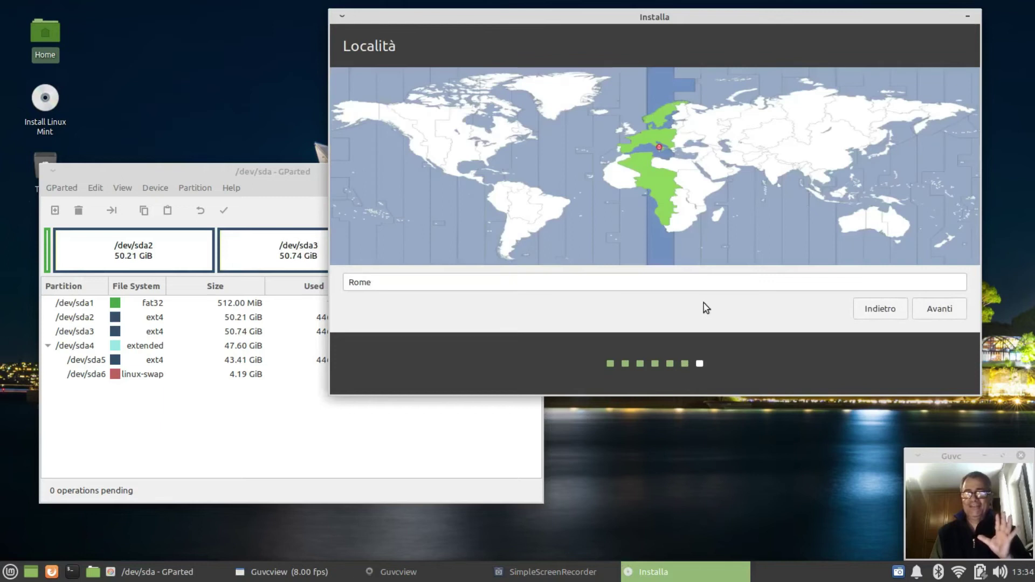
pyautogui.click(943, 308)
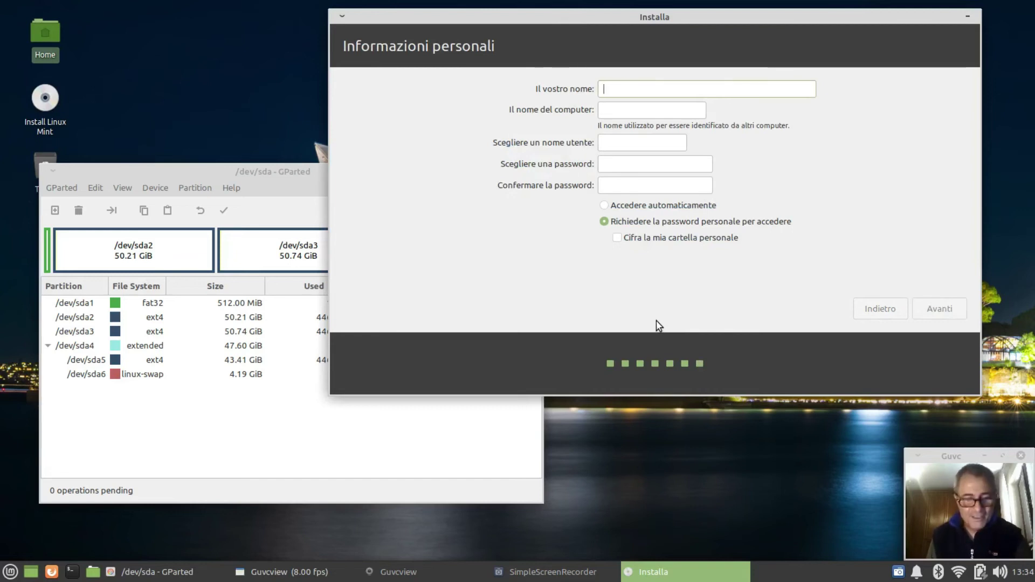
# Enter the account holder's name in the personal information form and fill in the account password.
pyautogui.write('franco')
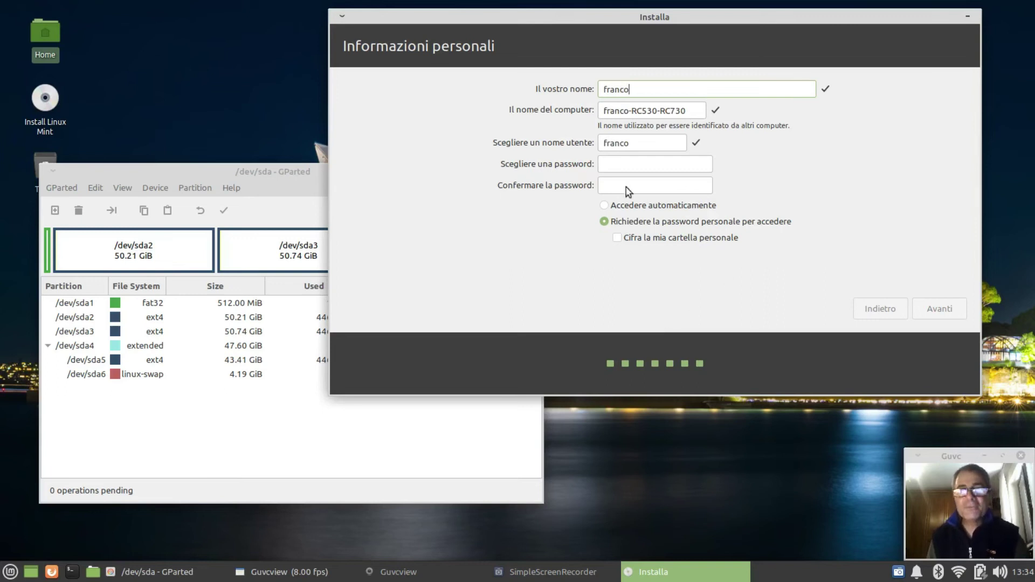
pyautogui.click(624, 167)
pyautogui.write('••••••••')
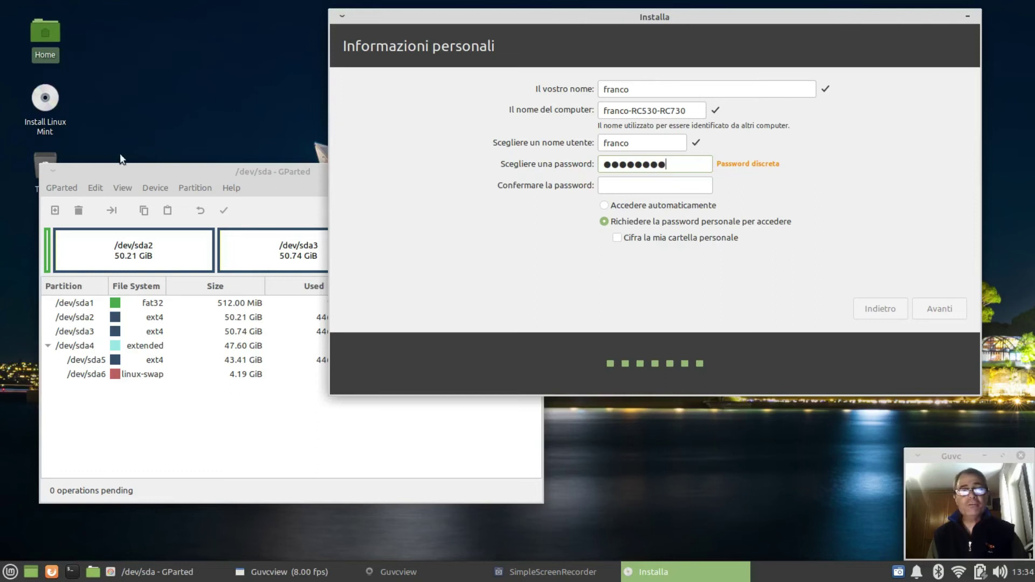
# Review the /dev/sda partitions in GParted once more and close GParted.
pyautogui.click(137, 172)
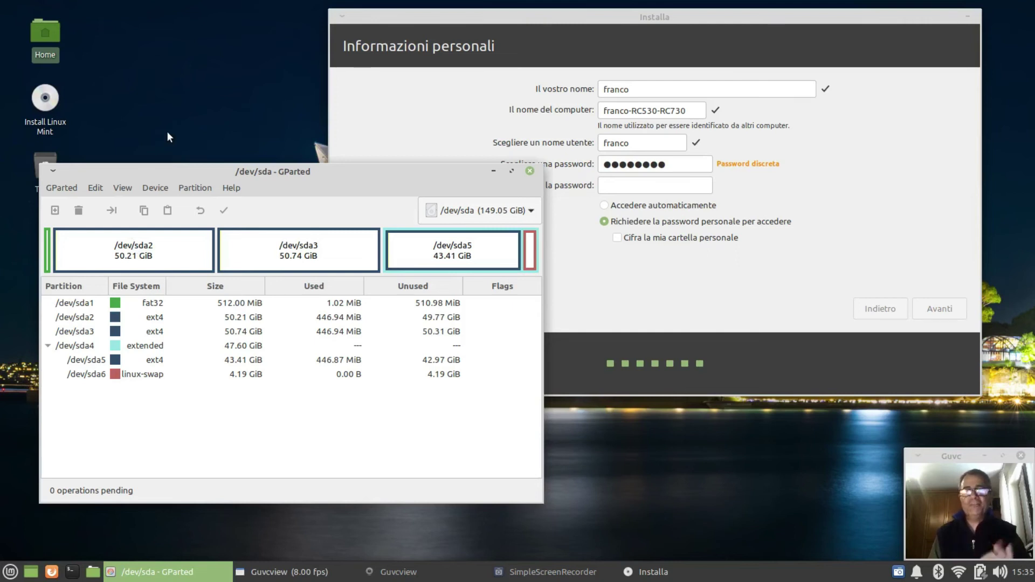
pyautogui.rightClick(43, 35)
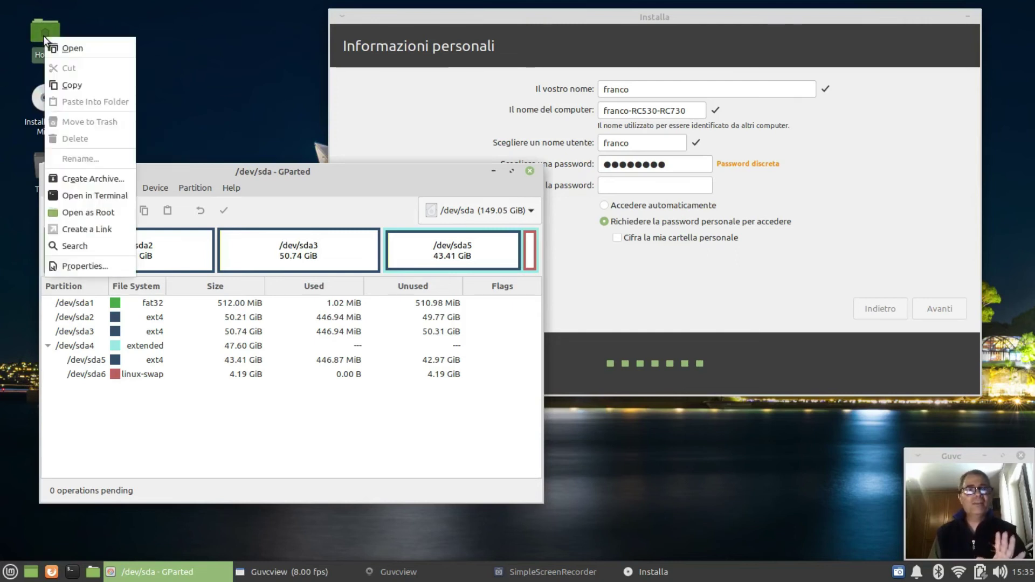
pyautogui.click(179, 95)
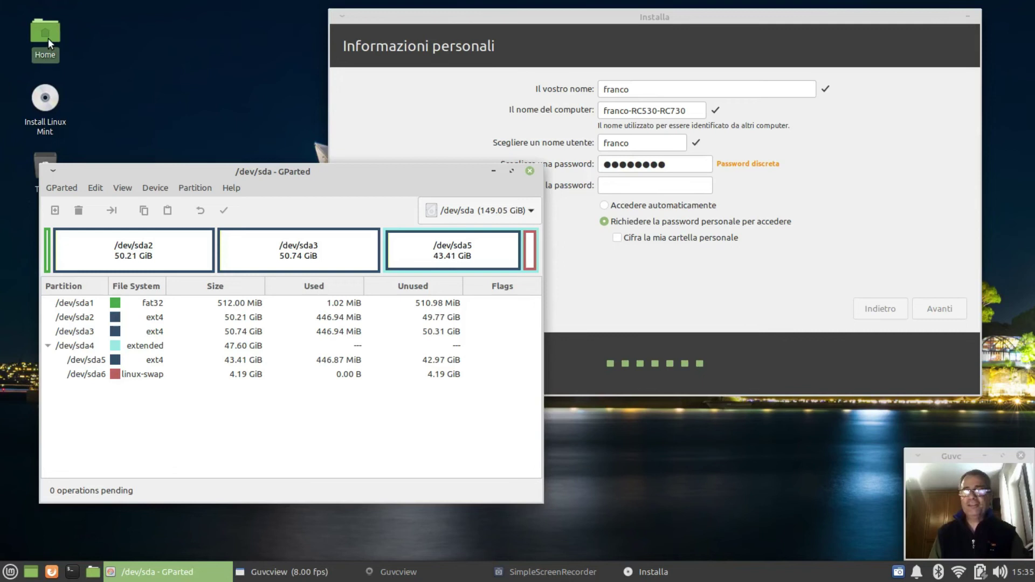
pyautogui.moveTo(48, 39)
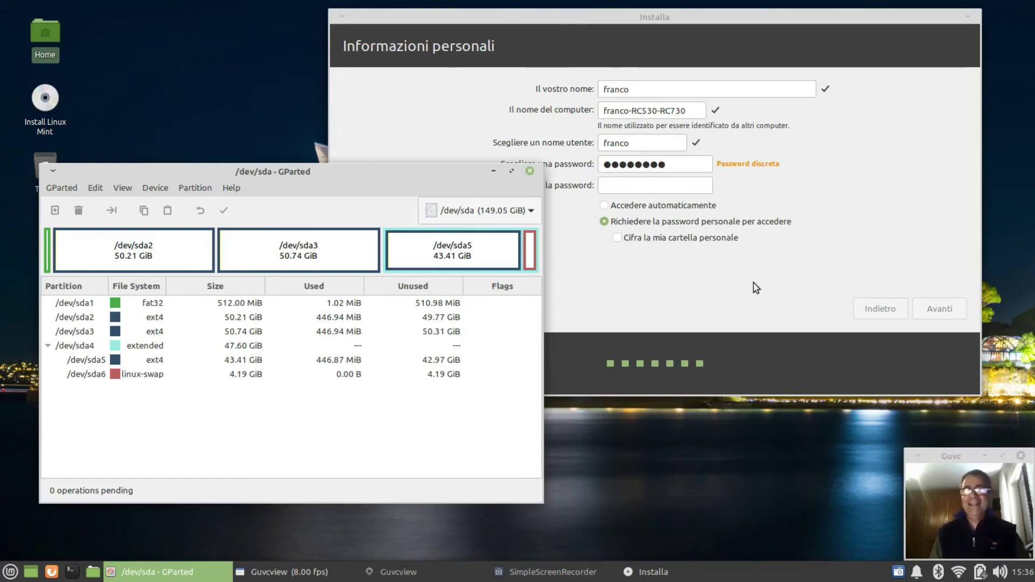
pyautogui.click(530, 173)
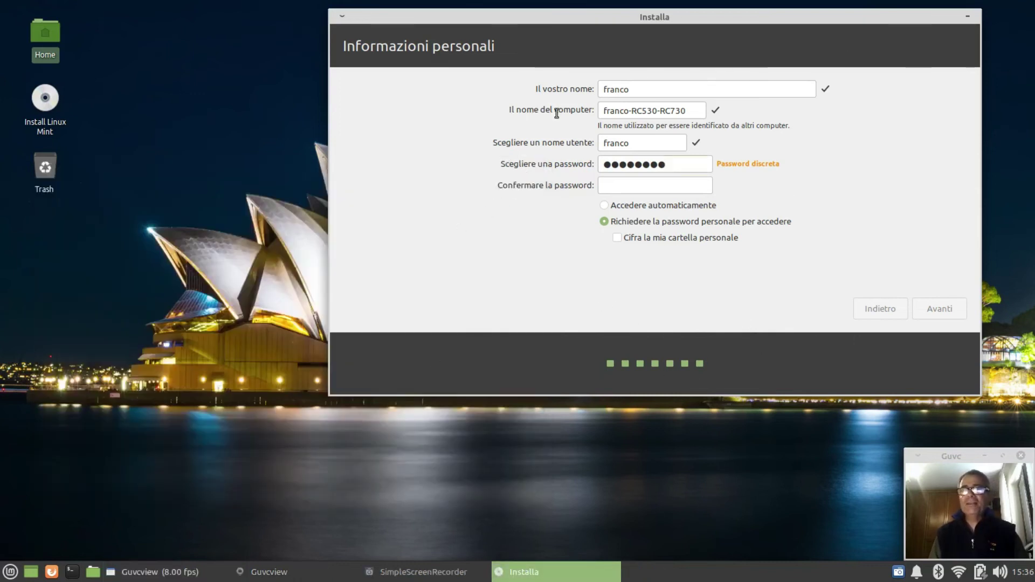
pyautogui.click(557, 566)
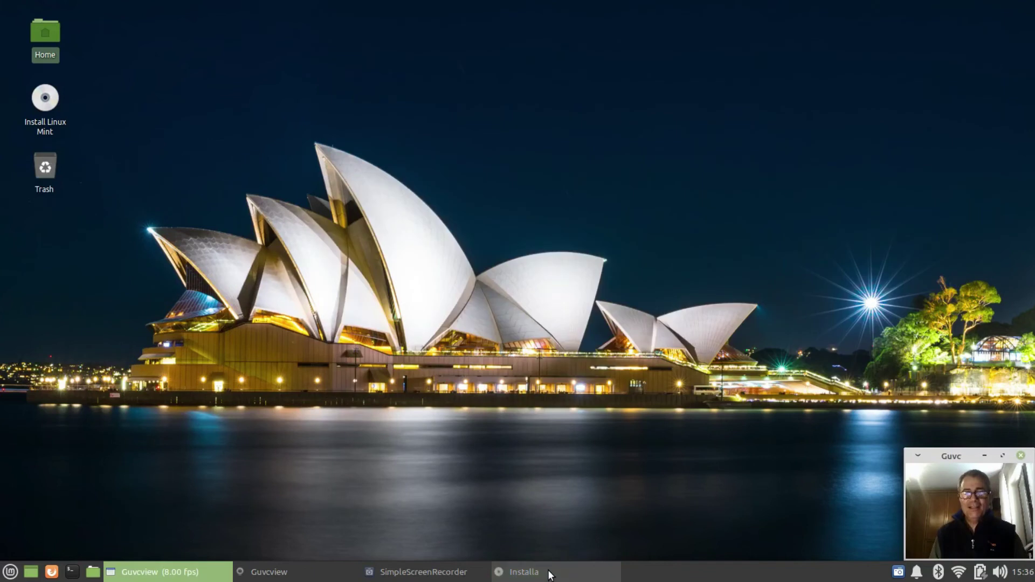
pyautogui.click(548, 572)
pyautogui.rightClick(584, 573)
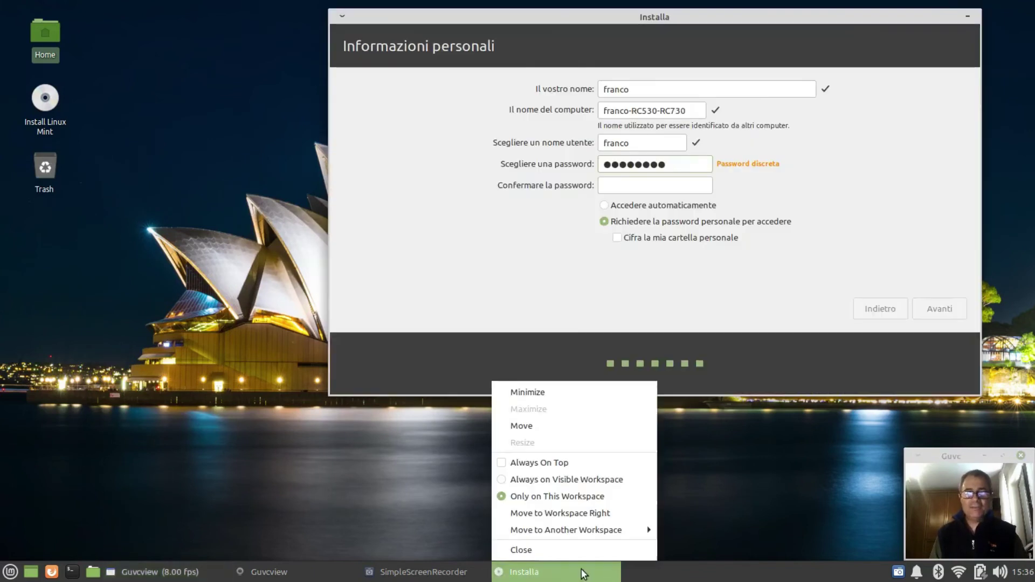
pyautogui.click(520, 550)
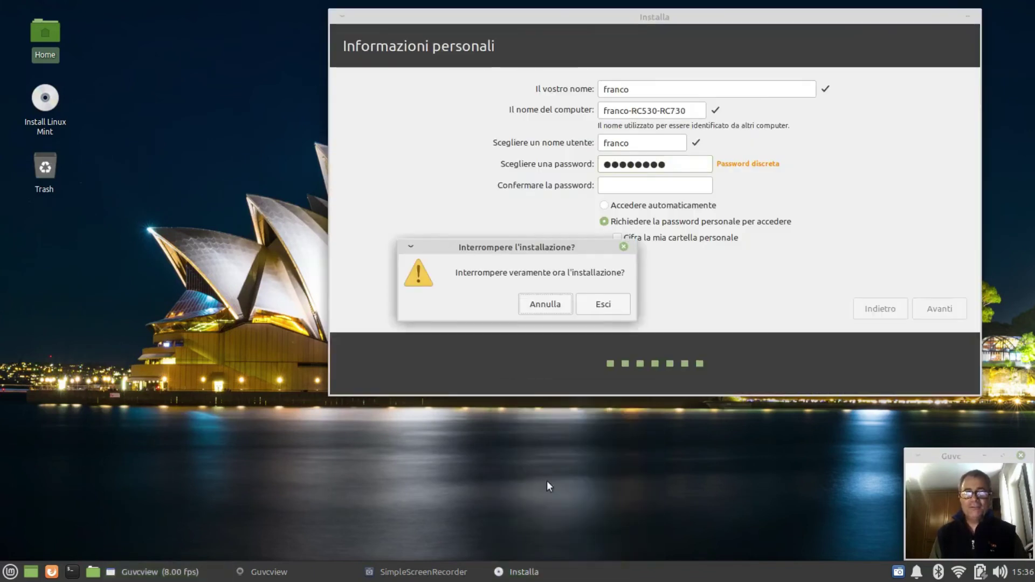
pyautogui.click(534, 303)
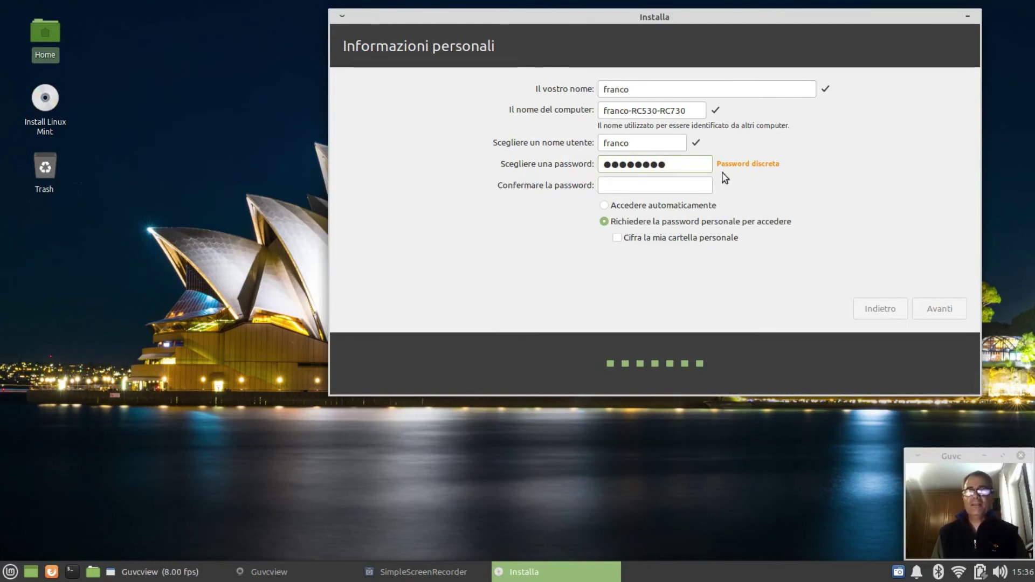
# Move the installer window nearer the desktop's centre, quit the installer by confirming the interruption, and minimise its window.
pyautogui.moveTo(784, 24); pyautogui.dragTo(664, 30)
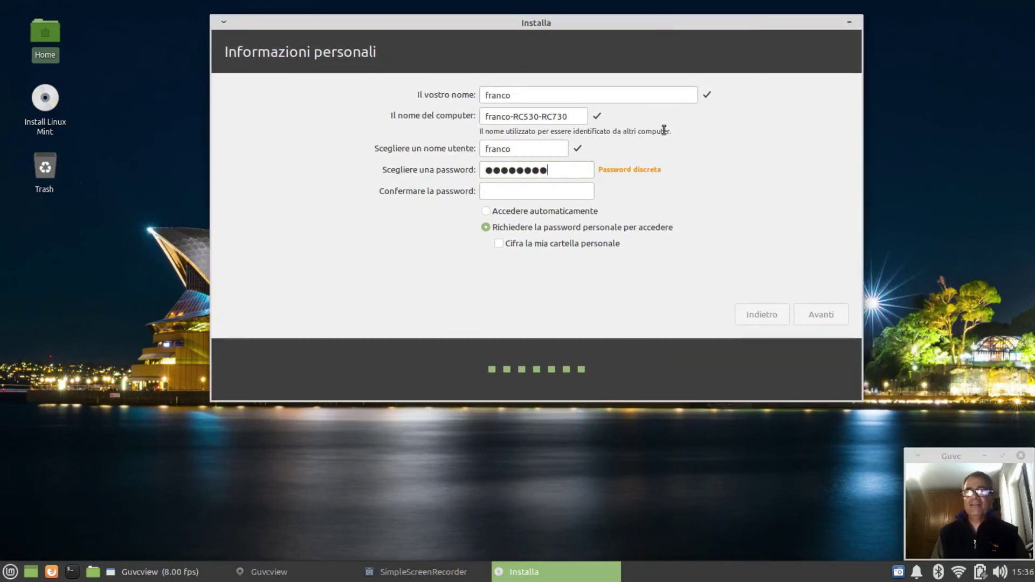
pyautogui.rightClick(523, 579)
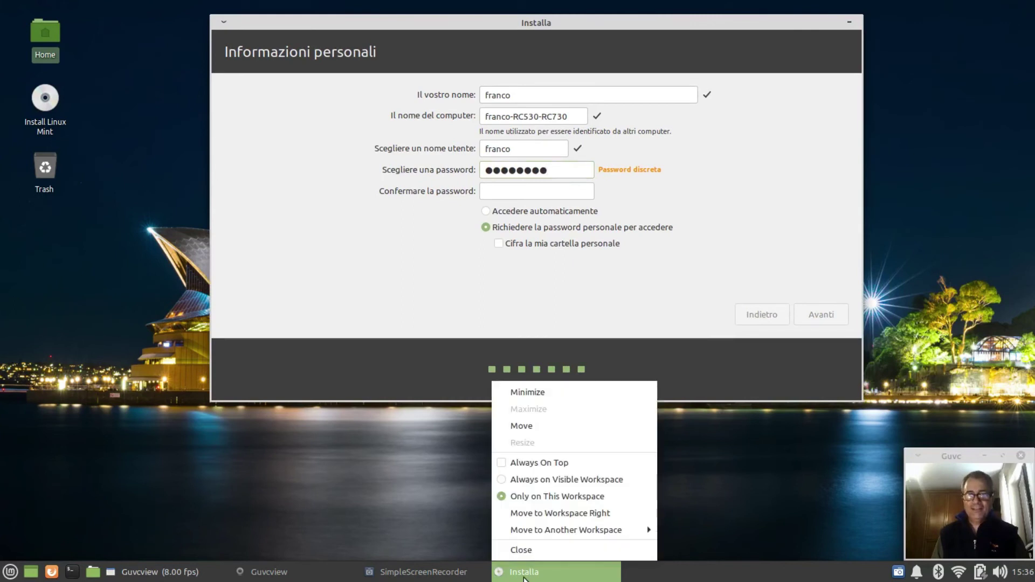
pyautogui.click(510, 551)
pyautogui.click(602, 304)
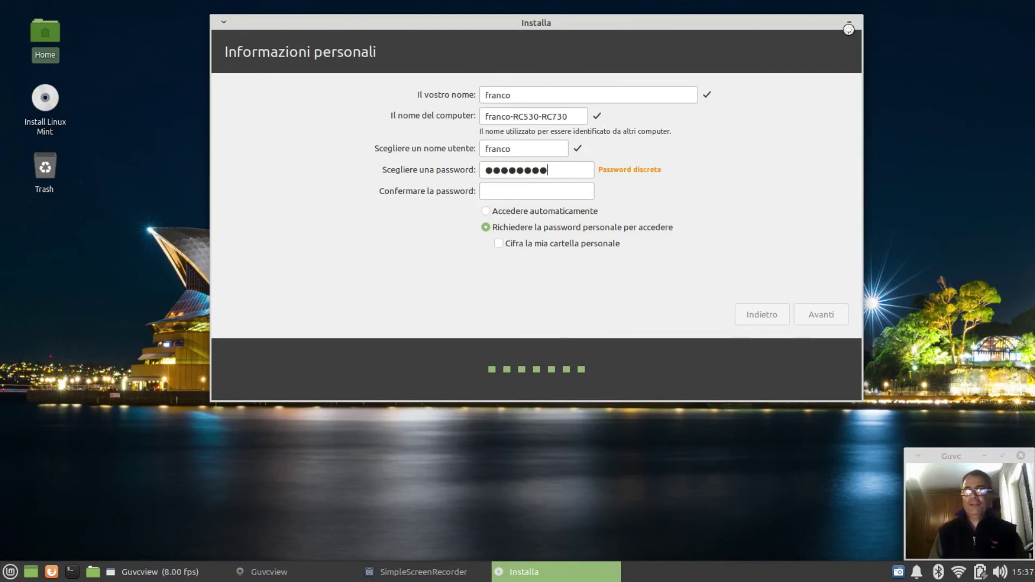
pyautogui.click(849, 27)
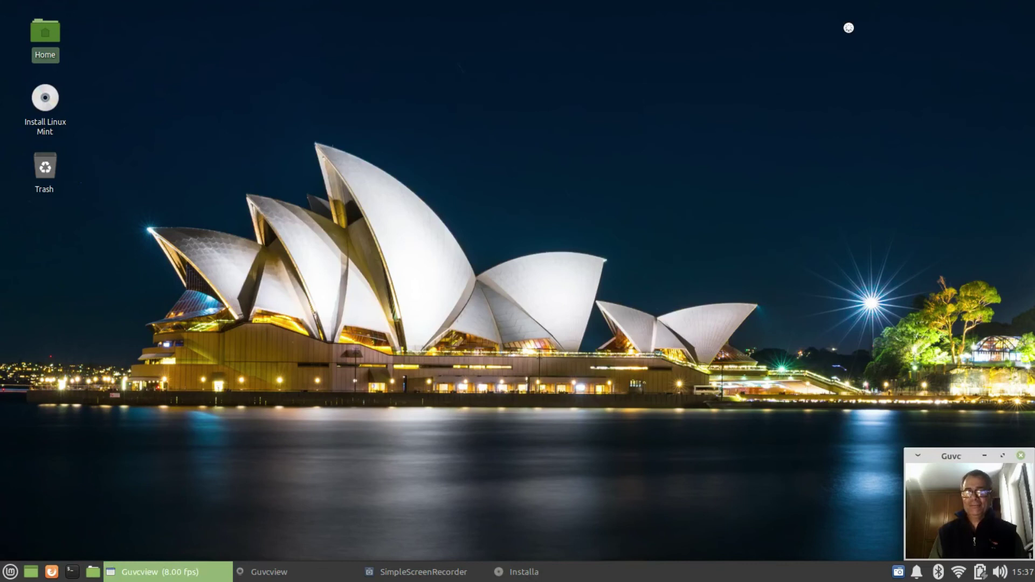
pyautogui.click(521, 572)
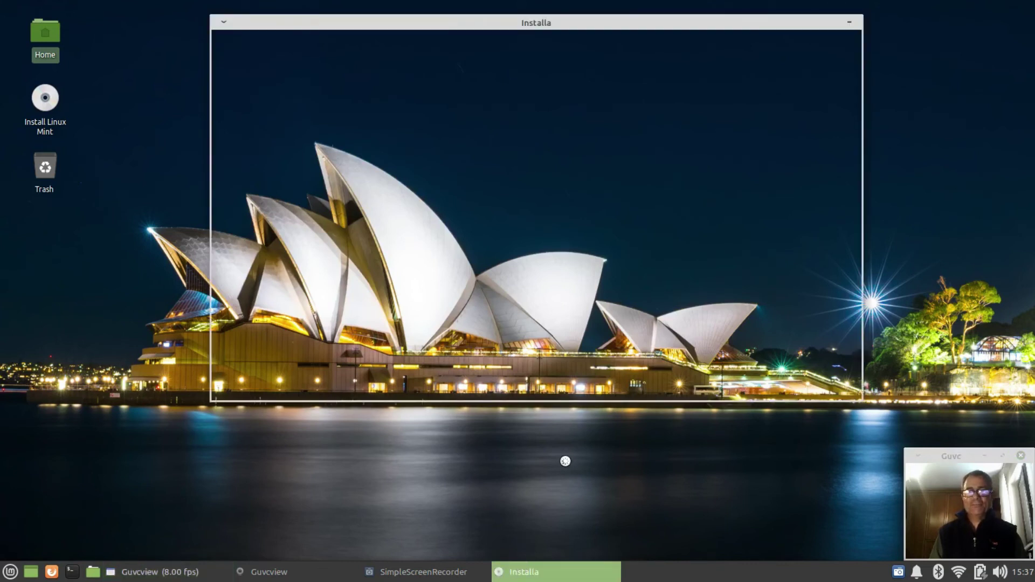
pyautogui.click(850, 23)
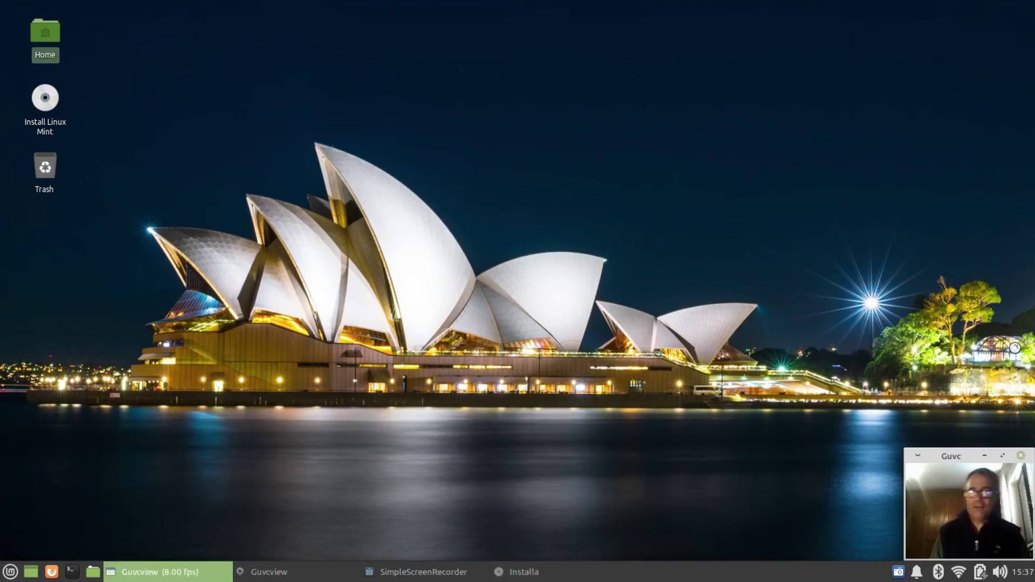
pyautogui.moveTo(954, 457); pyautogui.dragTo(935, 31)
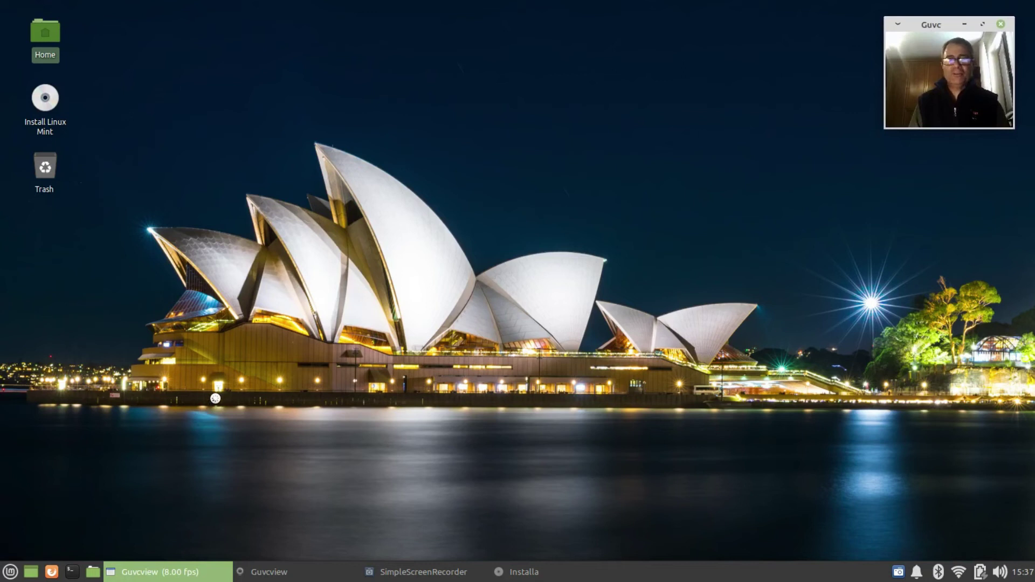
pyautogui.rightClick(899, 572)
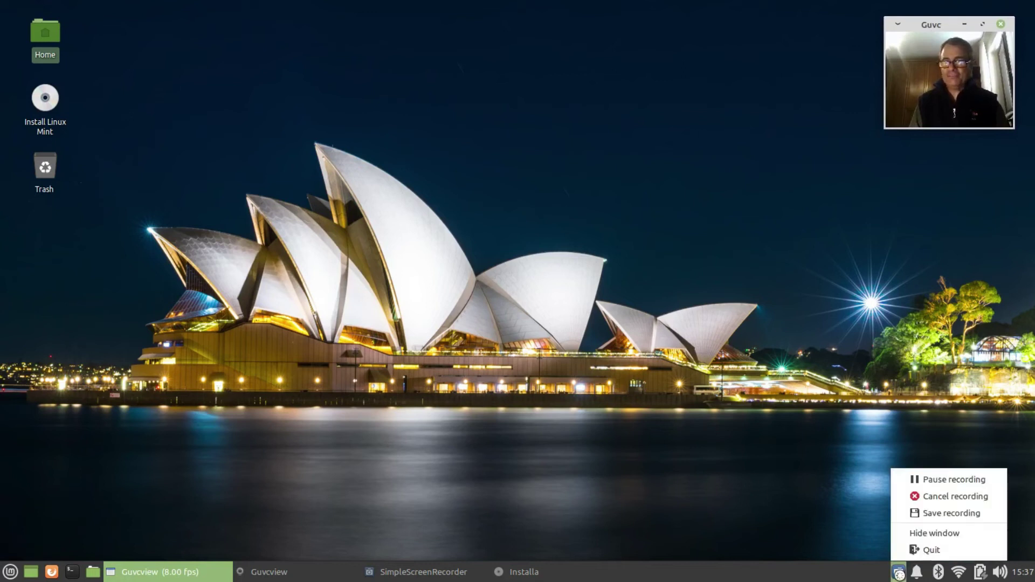
pyautogui.click(915, 479)
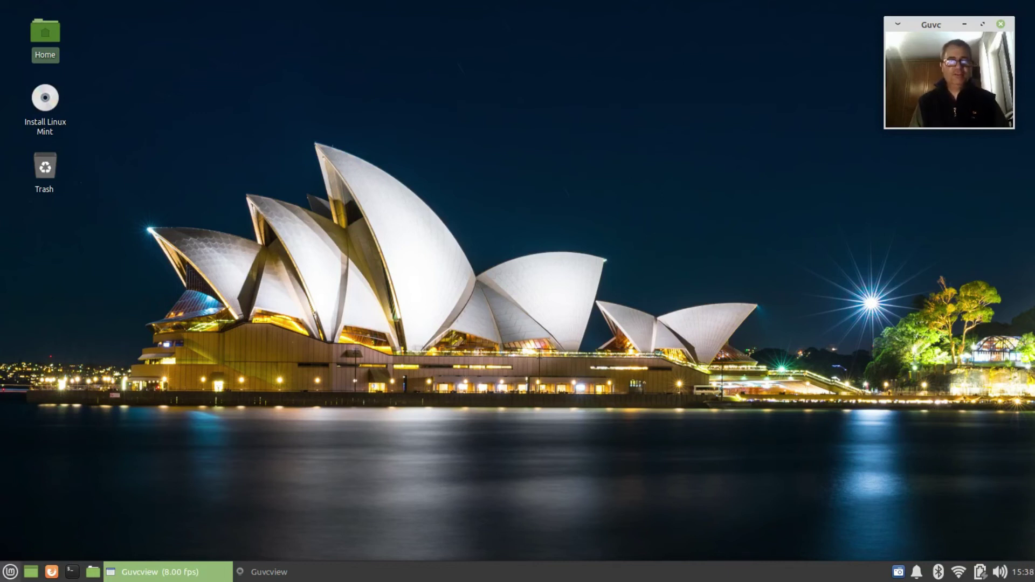
# Open GParted and move its window away from the desktop's edge.
pyautogui.click(11, 572)
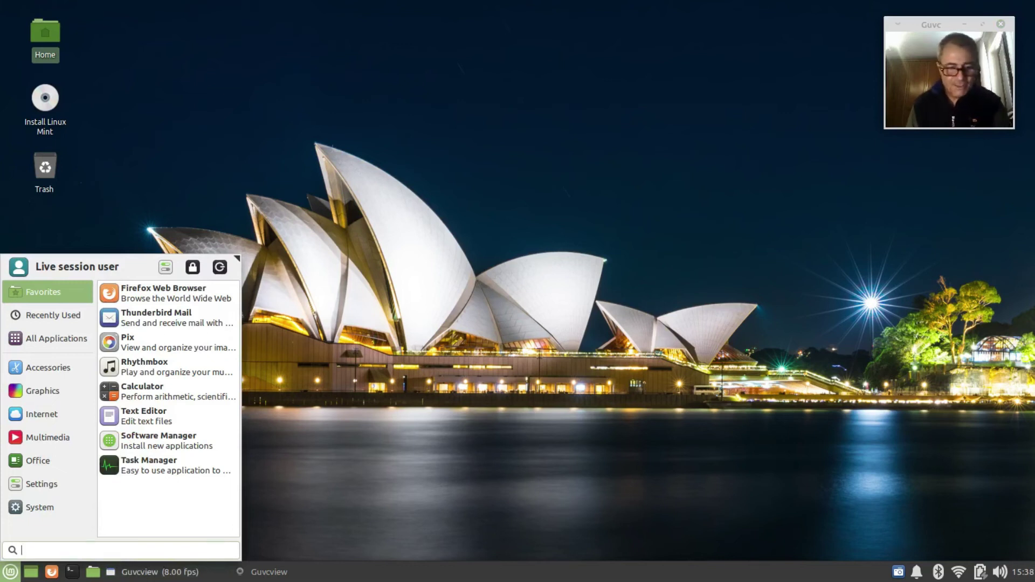
pyautogui.write('gp')
pyautogui.press('Down')
pyautogui.press('Up')
pyautogui.press('Return')
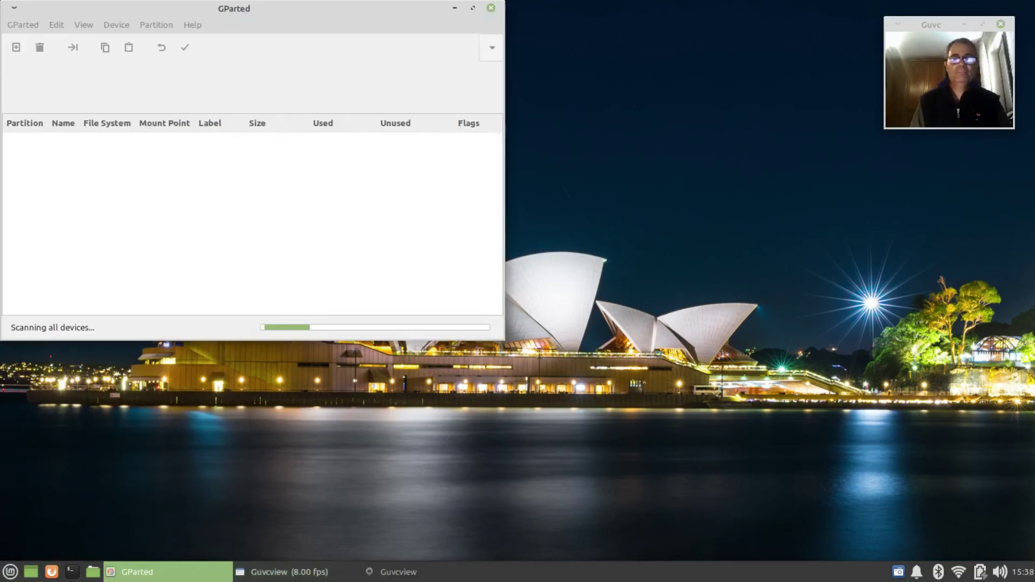
pyautogui.moveTo(322, 15); pyautogui.dragTo(484, 40)
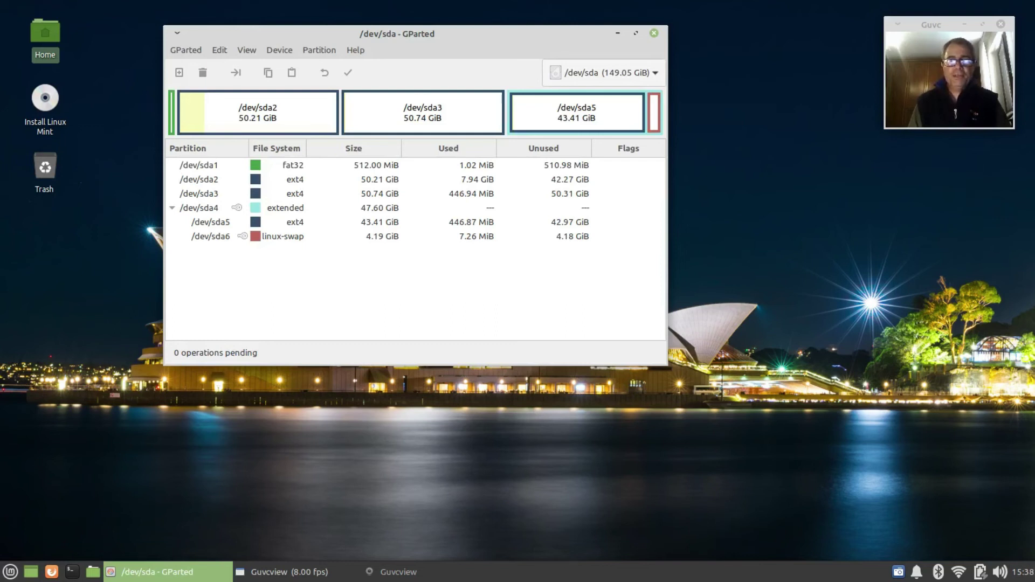
# Deactivate the swap on /dev/sda6 and mark that linux-swap partition for deletion.
pyautogui.rightClick(654, 114)
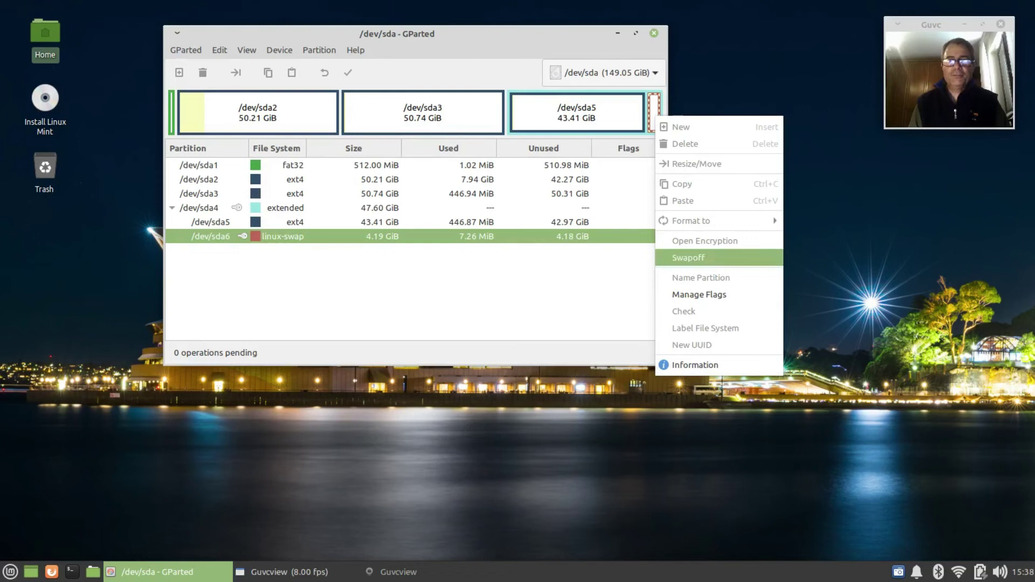
pyautogui.click(688, 257)
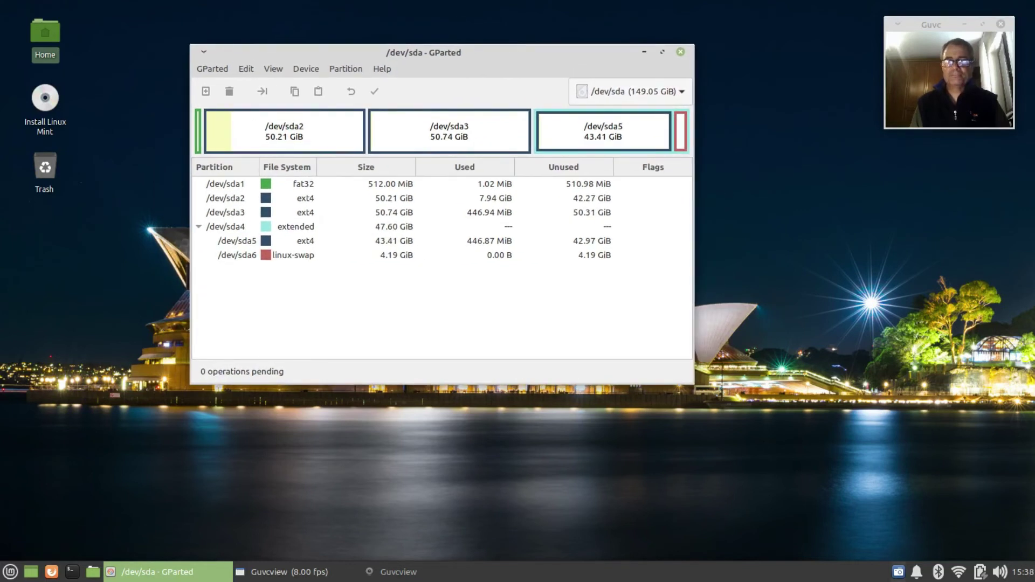
pyautogui.click(898, 571)
pyautogui.click(237, 255)
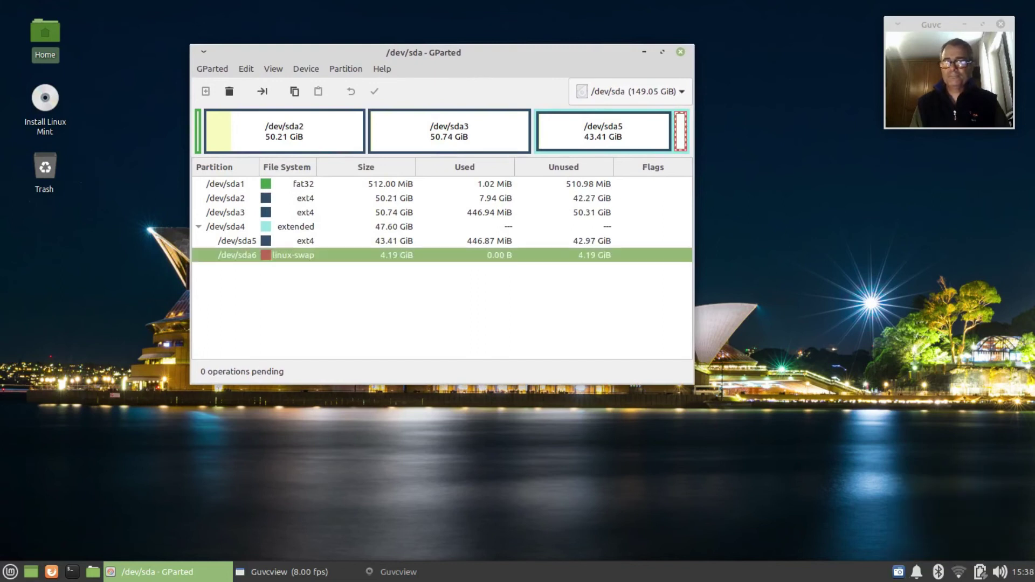
pyautogui.rightClick(680, 139)
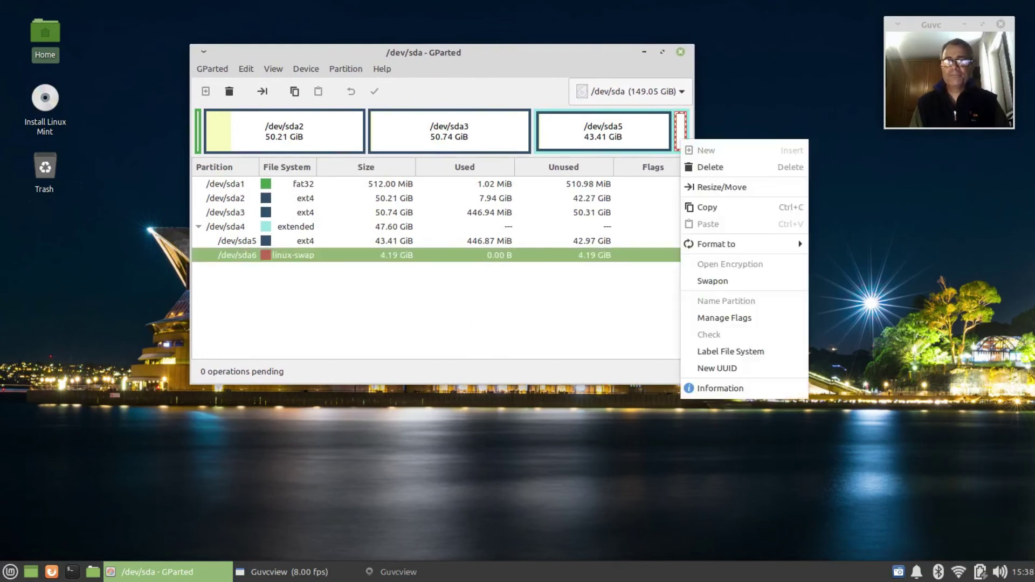
pyautogui.click(711, 167)
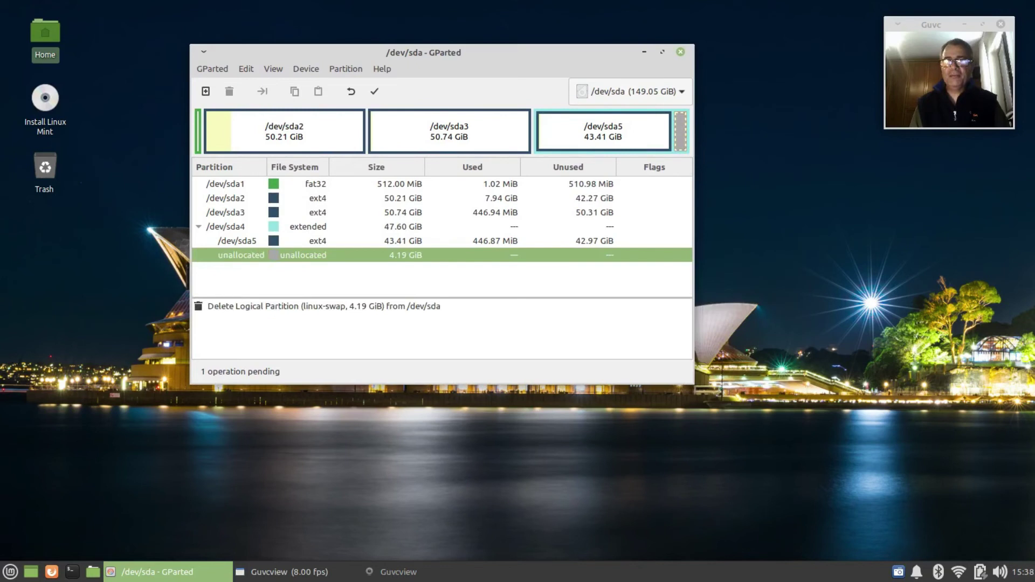
# Delete the logical partition /dev/sda5 and the extended partition /dev/sda4, and apply all pending deletions to the disk.
pyautogui.rightClick(625, 134)
pyautogui.click(654, 161)
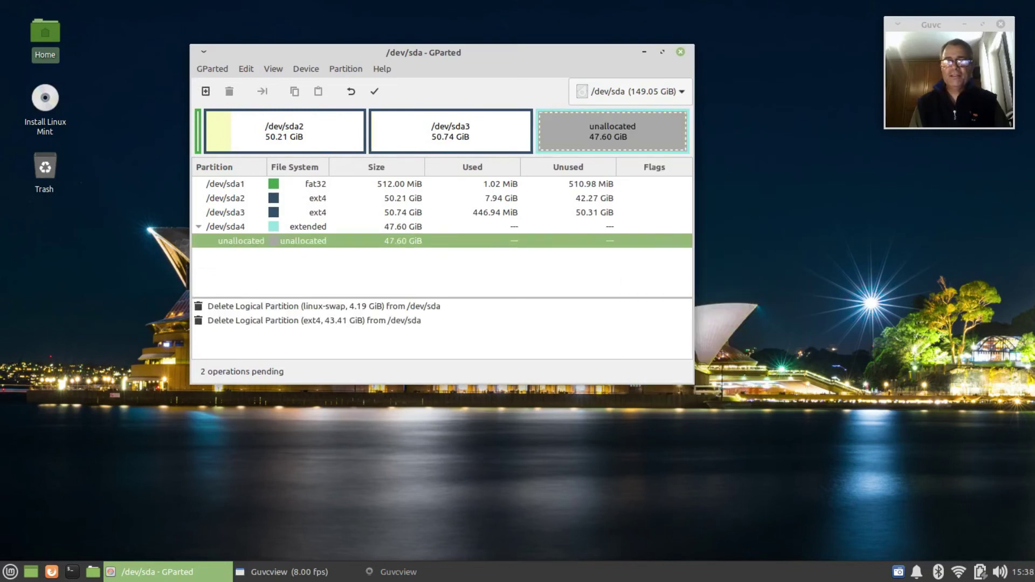
pyautogui.rightClick(274, 226)
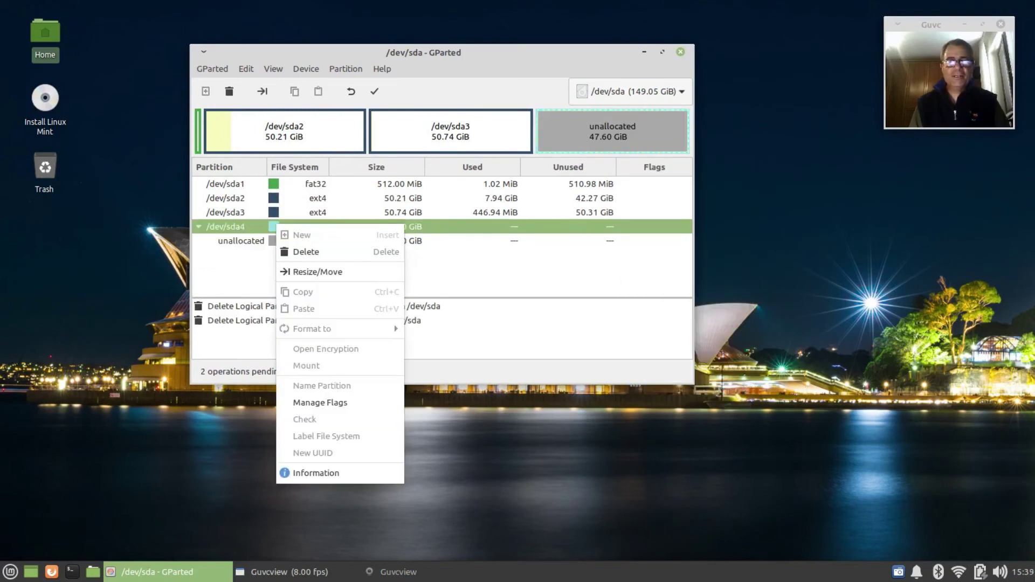
pyautogui.click(312, 252)
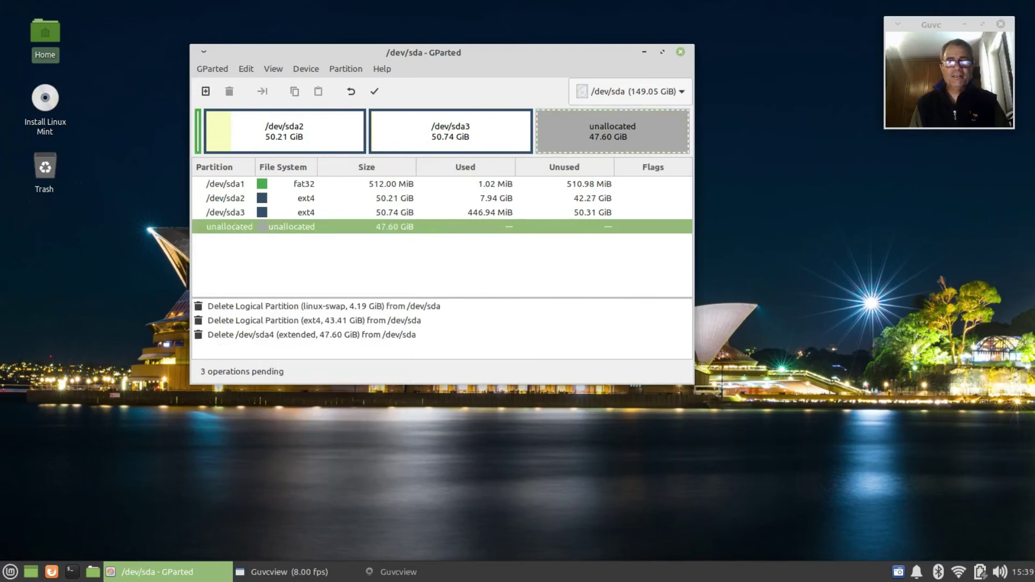
pyautogui.click(374, 91)
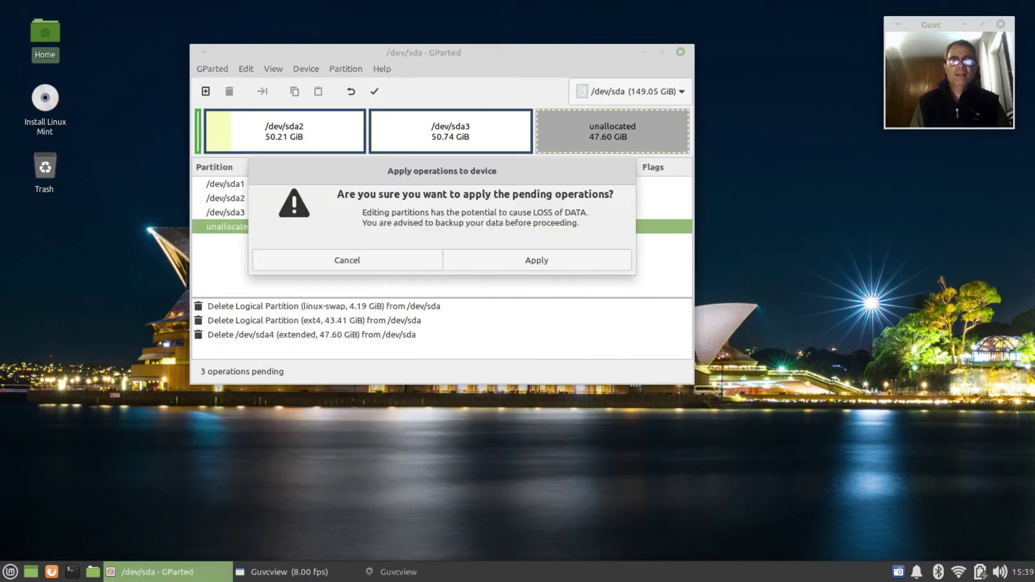
pyautogui.press('Escape')
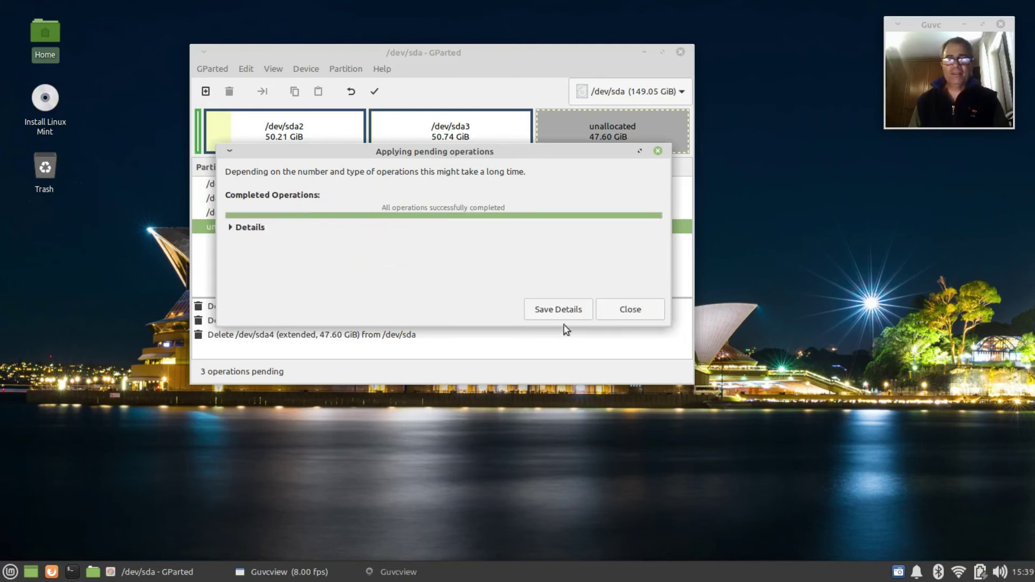
pyautogui.click(635, 308)
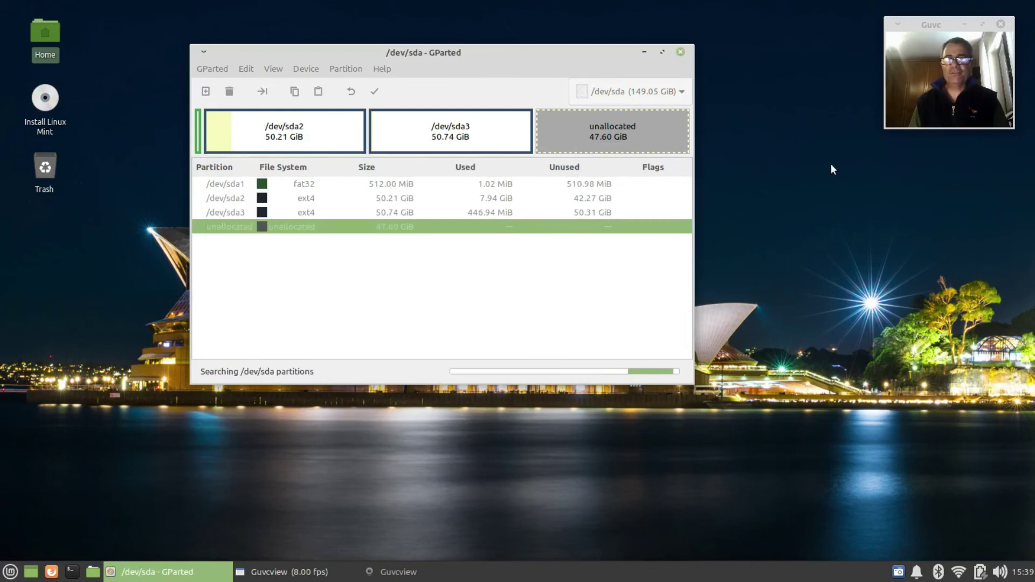
# Delete the ext4 partition /dev/sda3 and apply the deletion to the disk.
pyautogui.rightClick(434, 130)
pyautogui.click(455, 154)
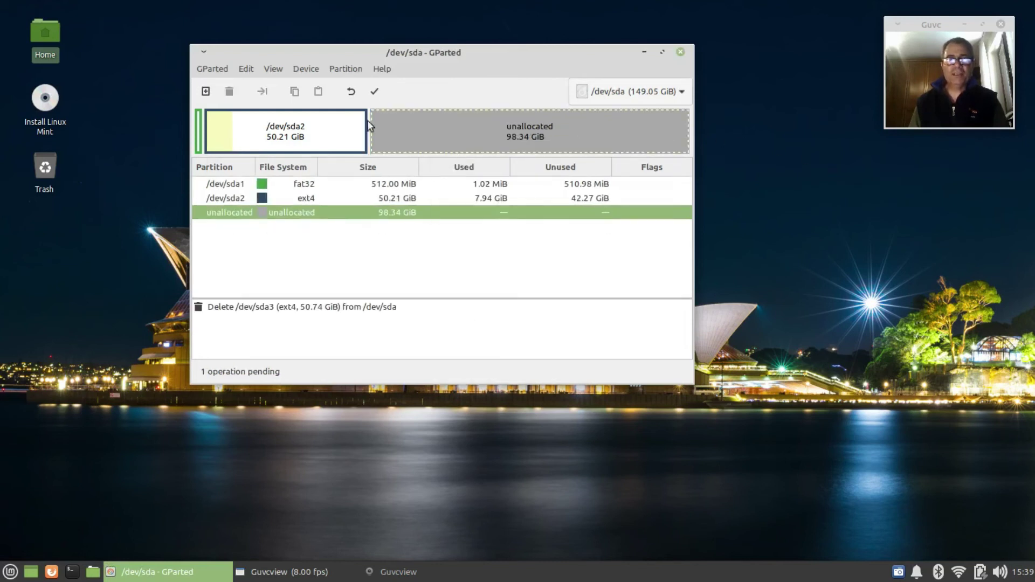
pyautogui.click(374, 91)
pyautogui.click(539, 260)
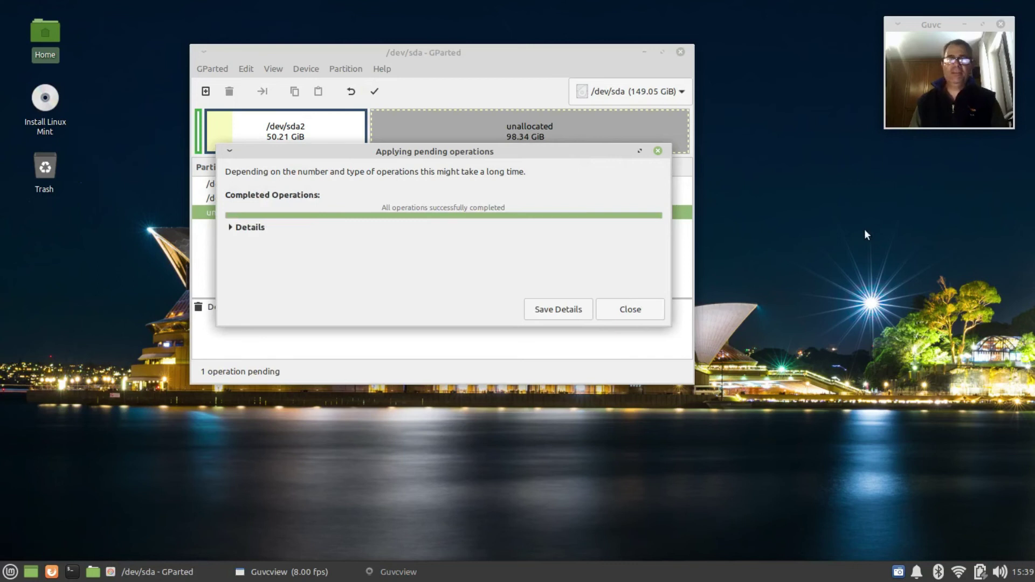
pyautogui.click(625, 309)
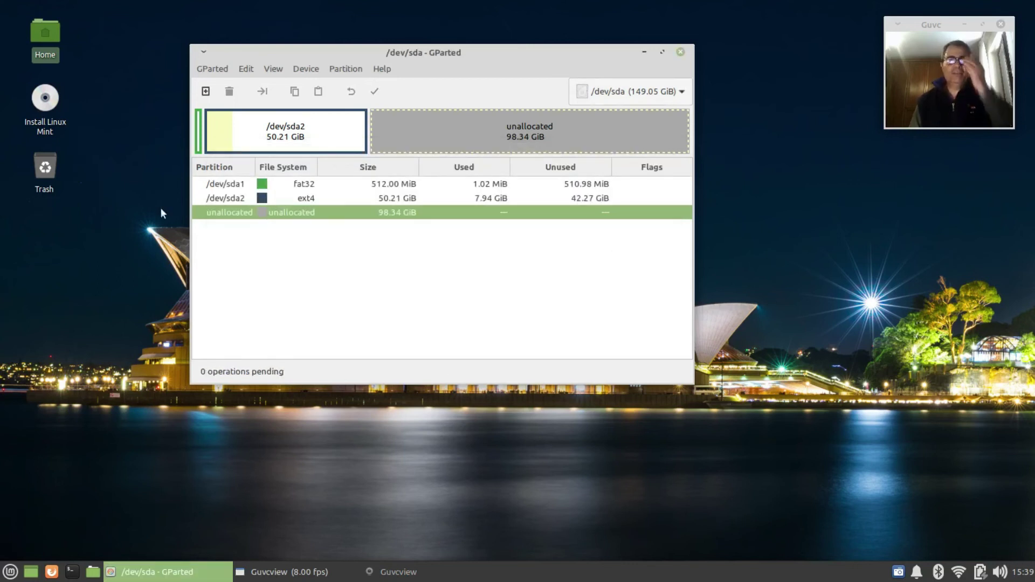
# Grow the ext4 partition /dev/sda2 to about 60238 MiB and apply the resize.
pyautogui.rightClick(342, 131)
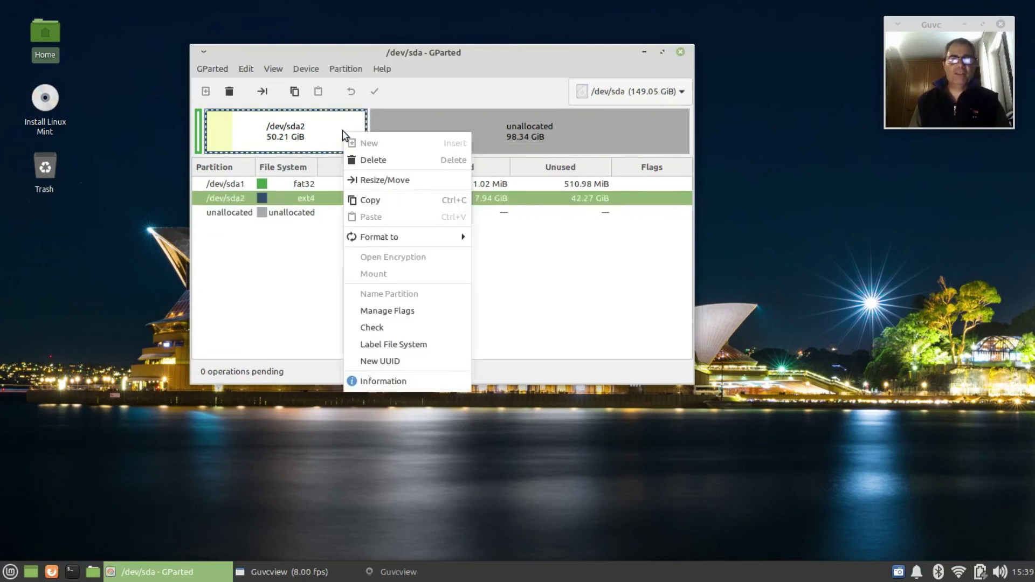
pyautogui.click(363, 178)
pyautogui.moveTo(398, 166); pyautogui.dragTo(416, 169)
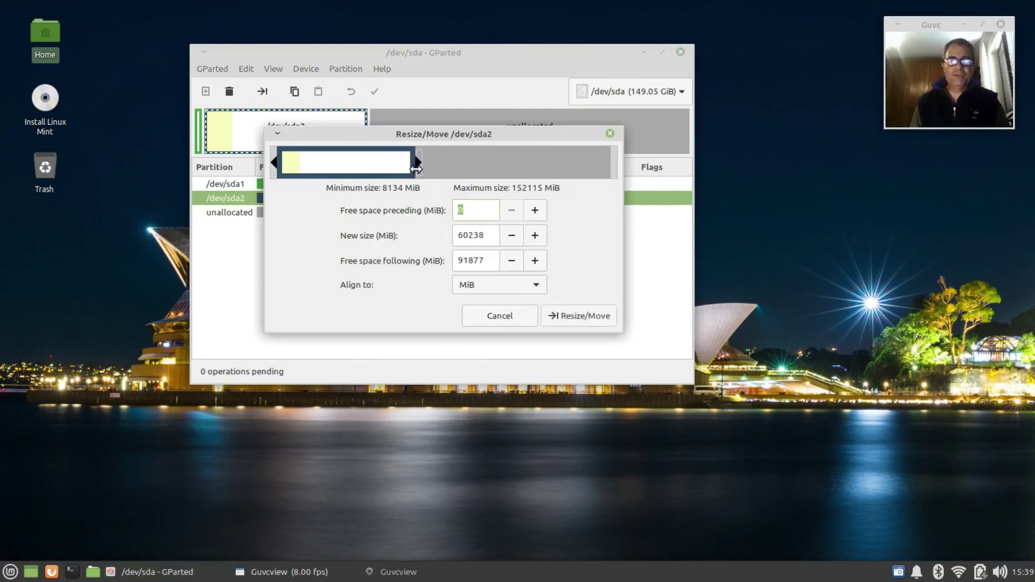
pyautogui.click(569, 316)
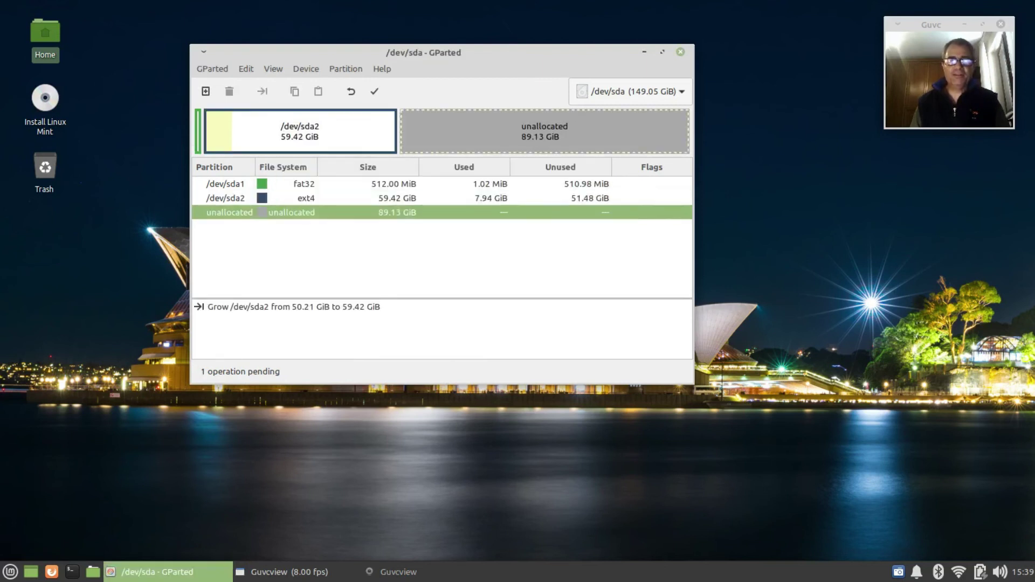
pyautogui.click(374, 91)
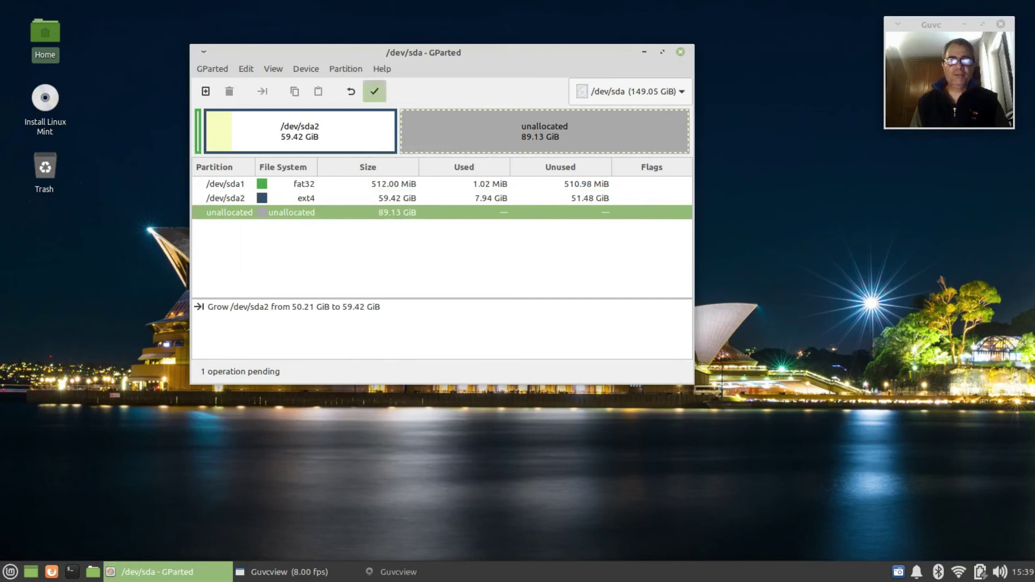
pyautogui.press('Escape')
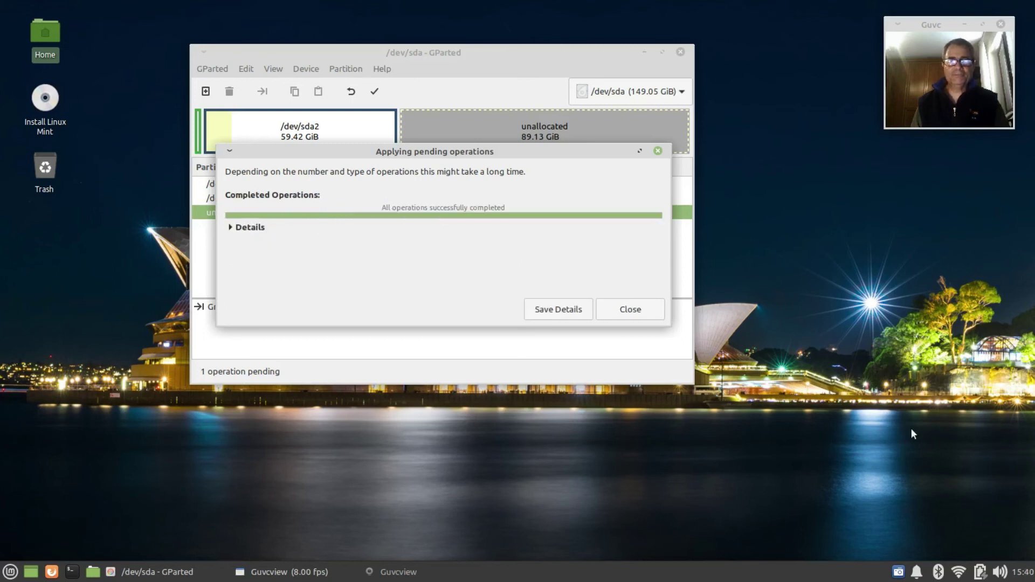
pyautogui.click(631, 313)
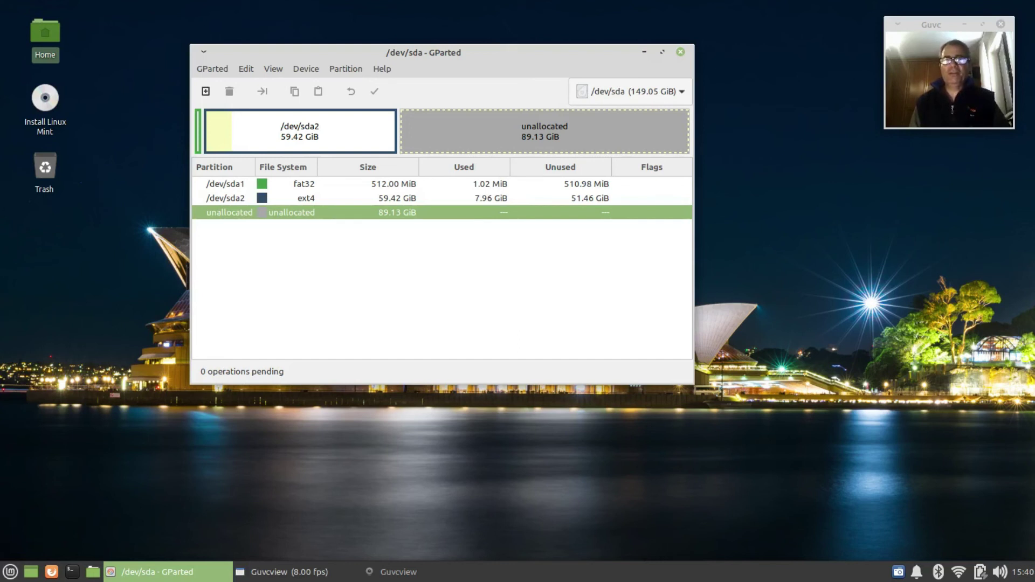
# Create an extended partition of 91269 MiB filling the unallocated space after /dev/sda2 and apply it.
pyautogui.rightClick(443, 128)
pyautogui.click(468, 138)
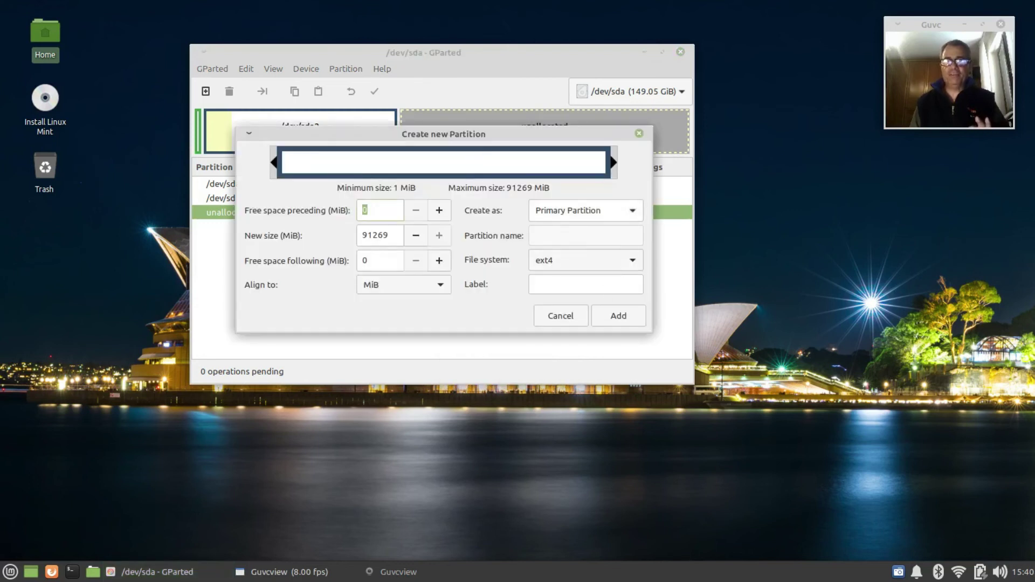
pyautogui.click(566, 213)
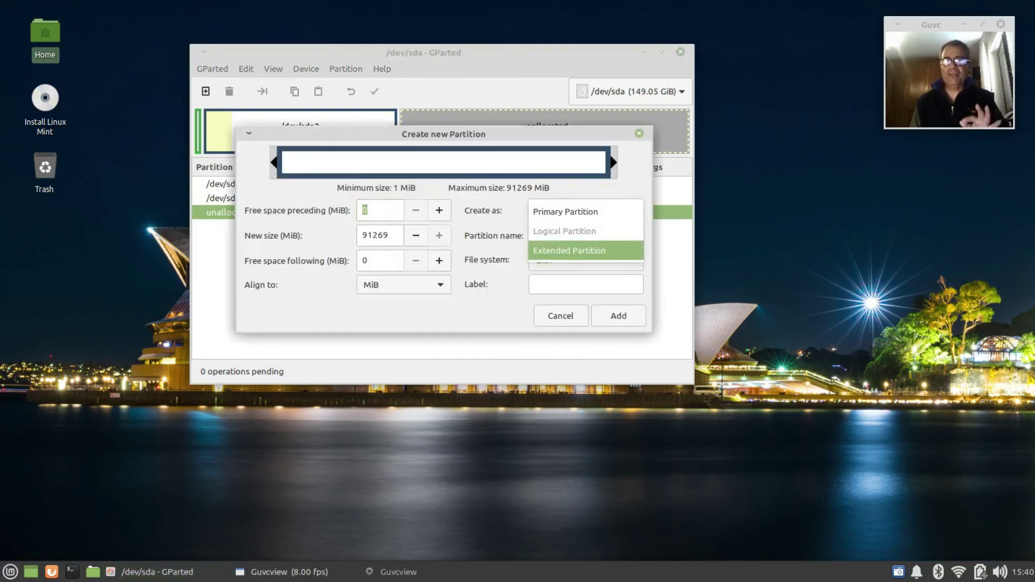
pyautogui.click(569, 250)
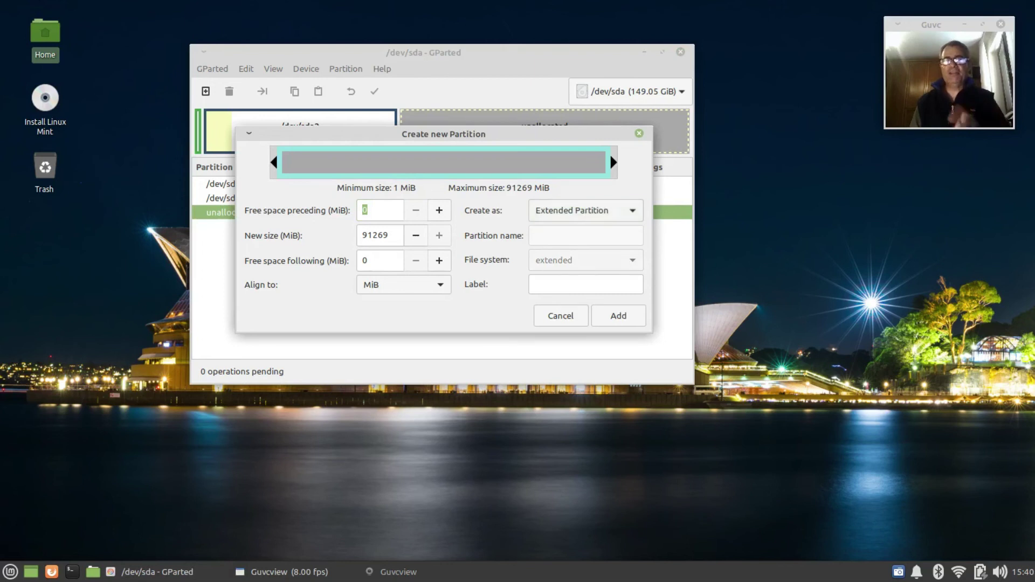
pyautogui.press('Return')
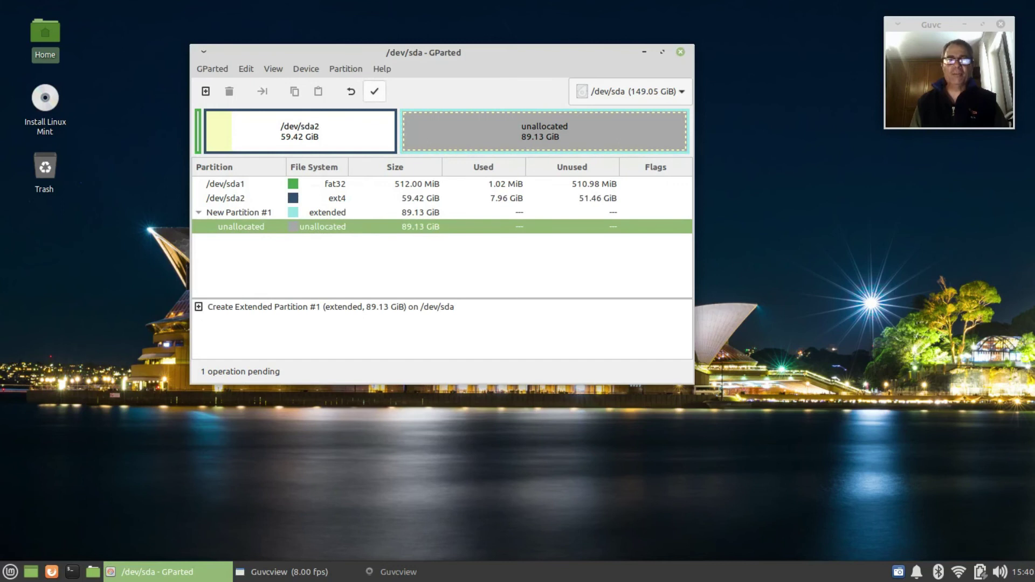
pyautogui.click(374, 91)
pyautogui.press('Return')
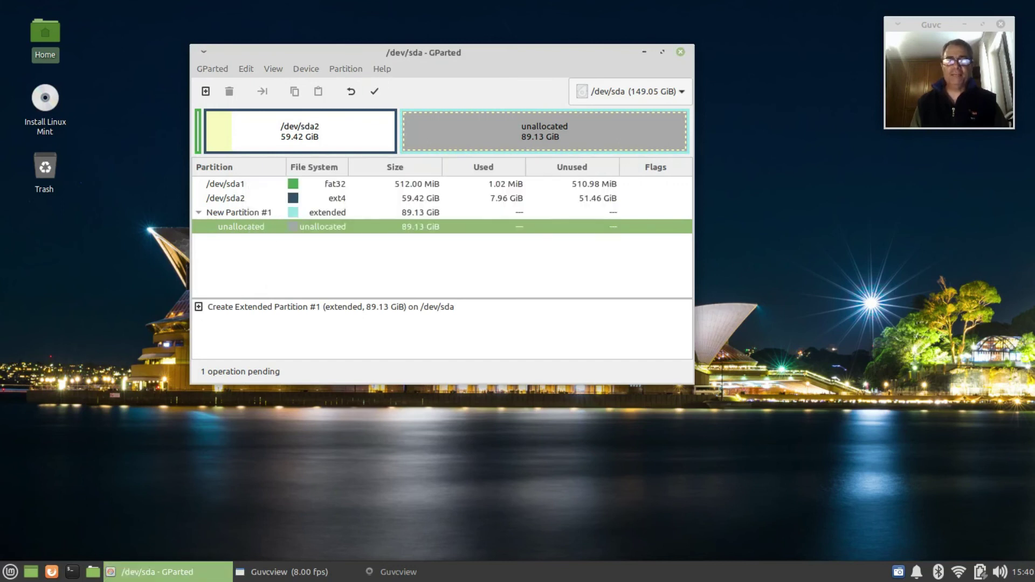
pyautogui.click(624, 310)
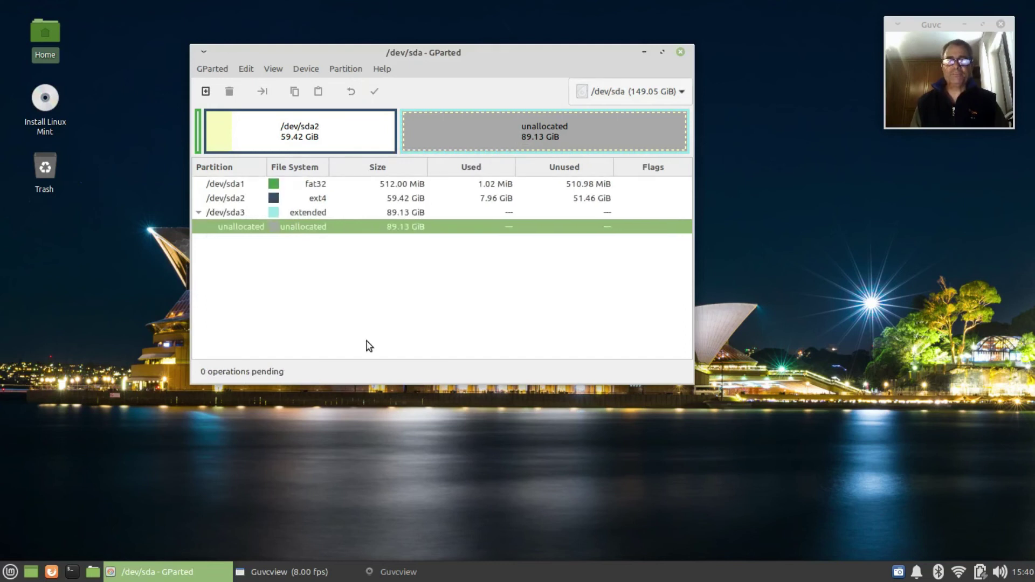
# Create a logical ext4 partition of about 87252 MiB inside the extended partition, leaving about 4015 MiB free after it, and apply it.
pyautogui.rightClick(442, 130)
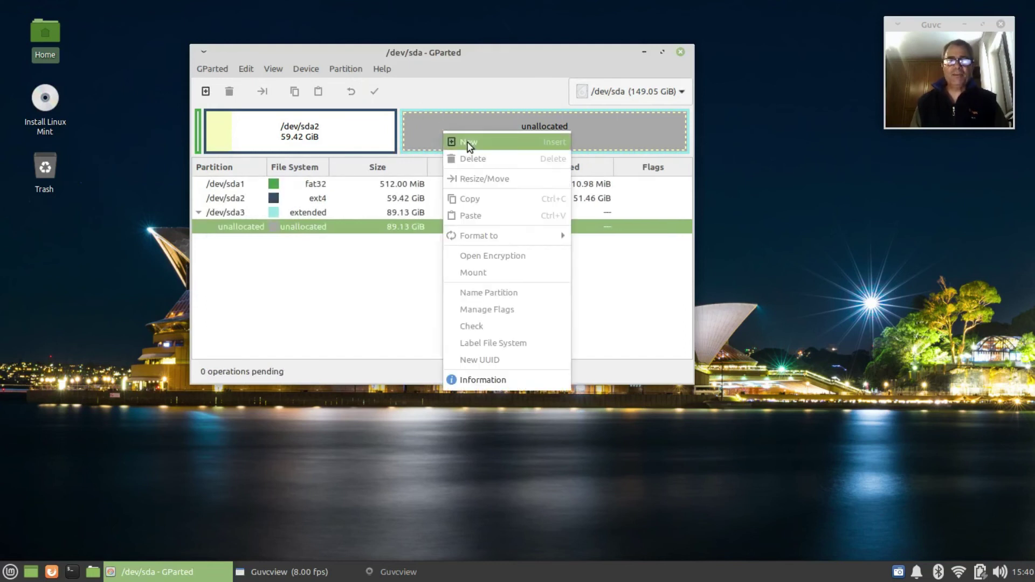
pyautogui.click(468, 143)
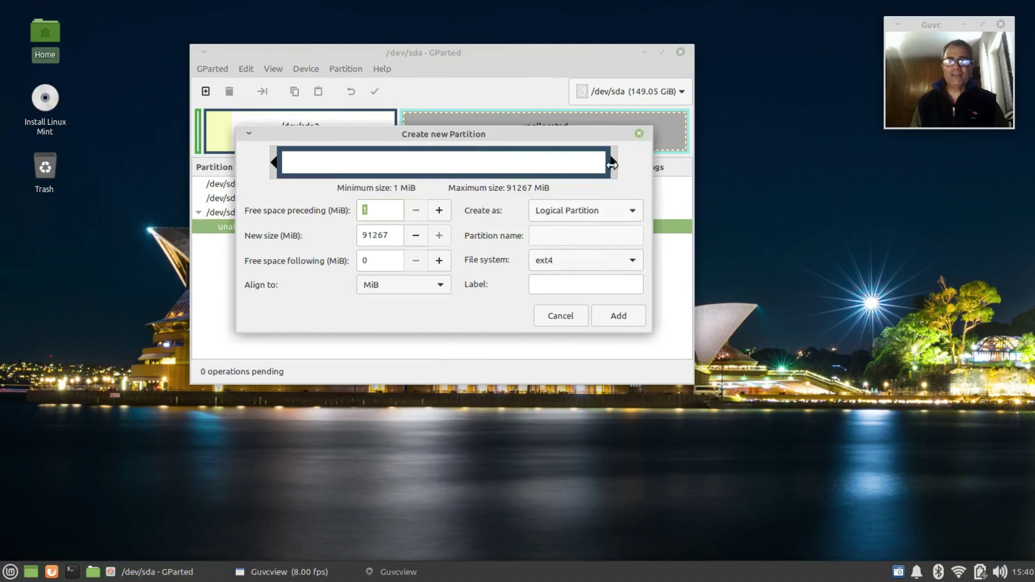
pyautogui.moveTo(613, 163); pyautogui.dragTo(598, 162)
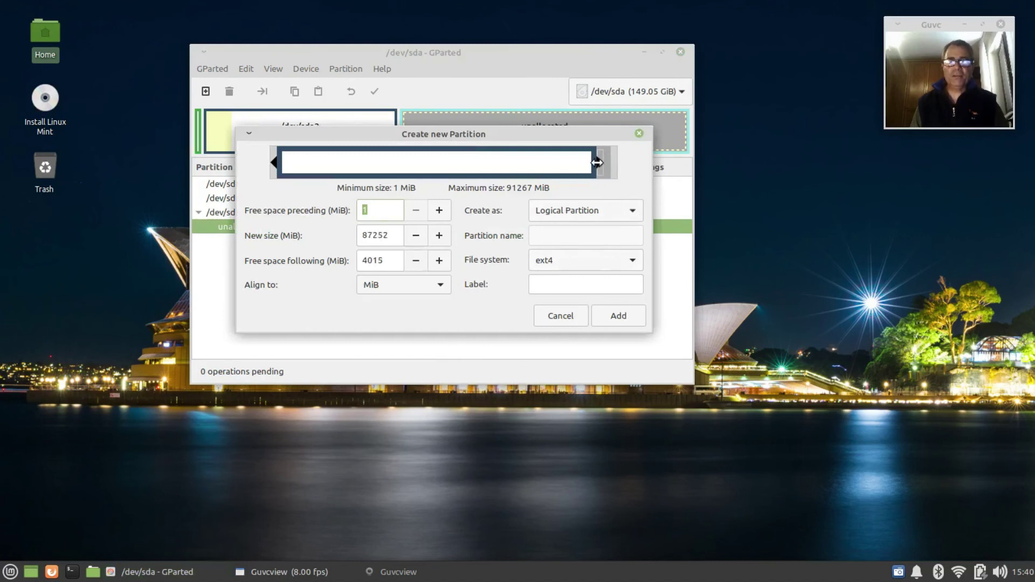
pyautogui.click(617, 315)
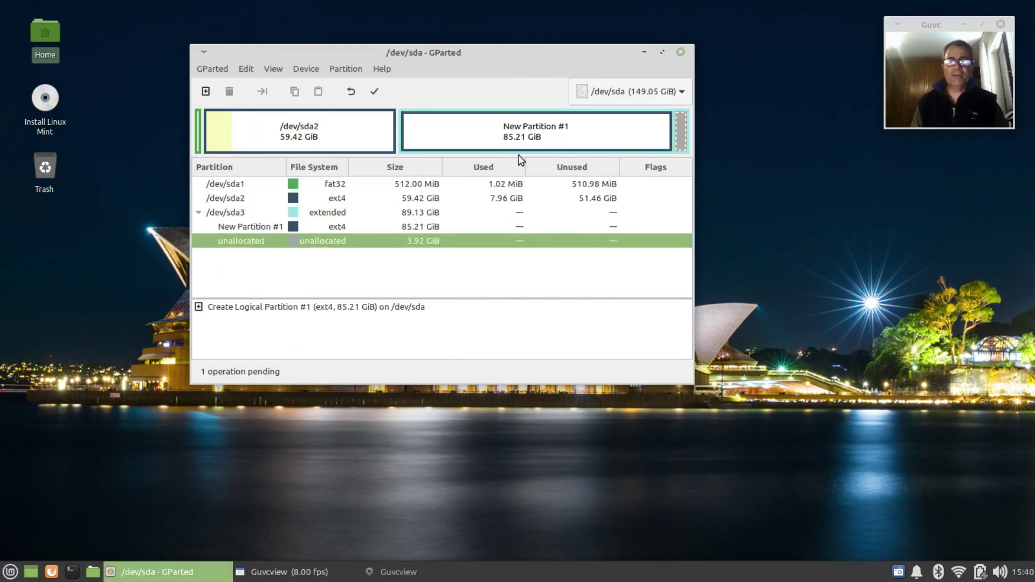
pyautogui.click(375, 91)
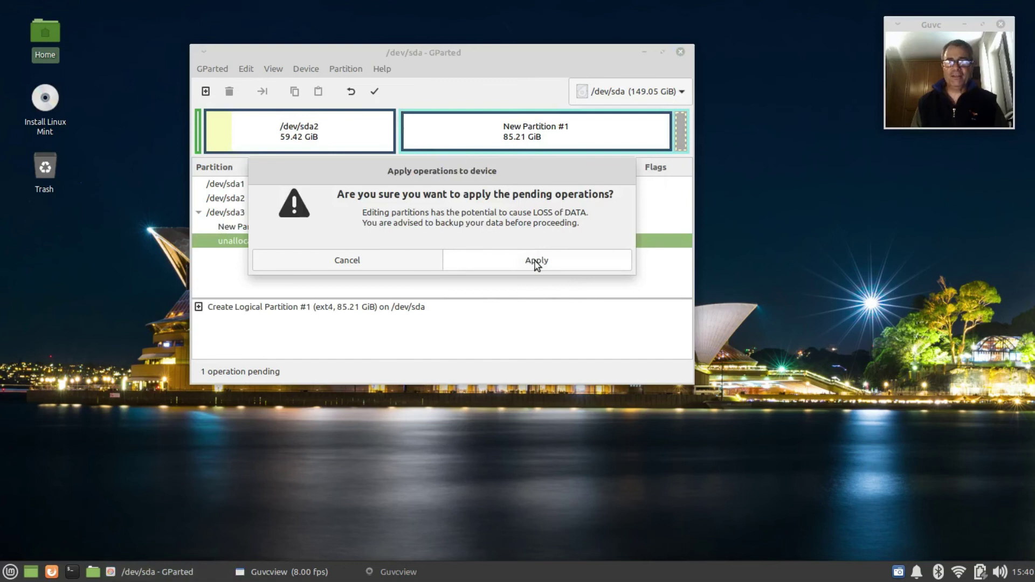
pyautogui.click(536, 261)
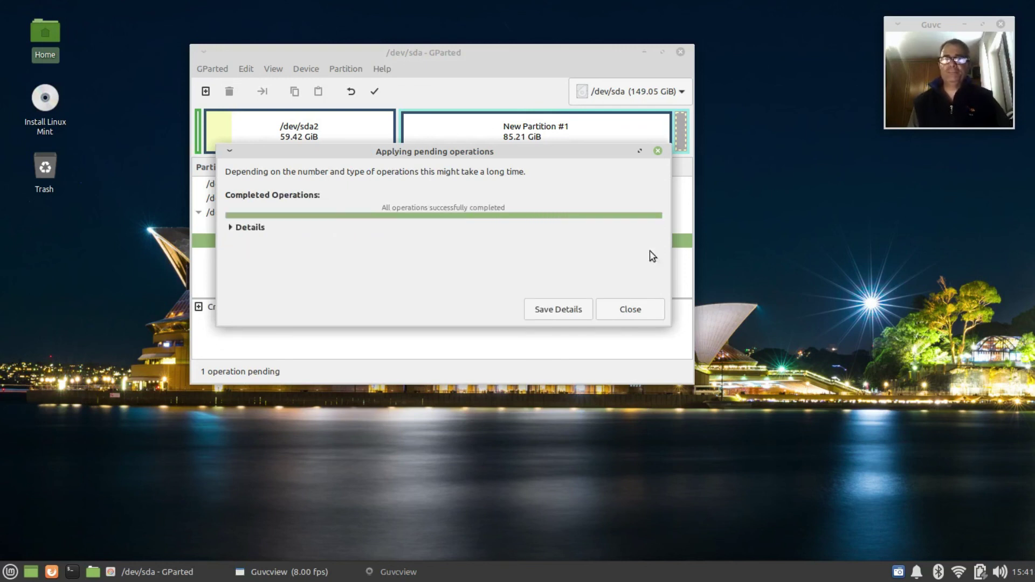
# Create a 4014 MiB linux-swap logical partition in the remaining unallocated space of the extended partition and apply it to the disk.
pyautogui.click(625, 309)
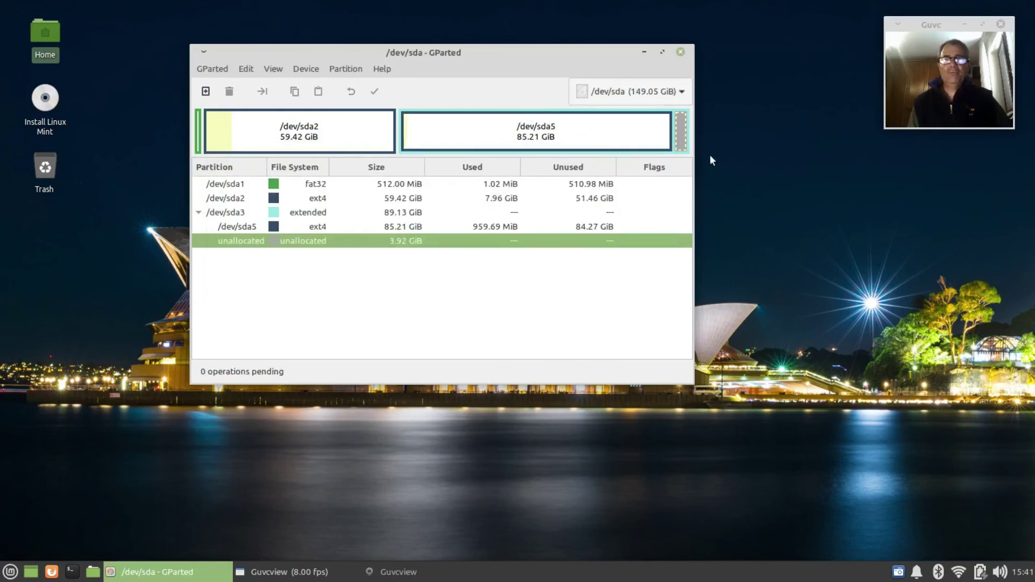
pyautogui.rightClick(680, 133)
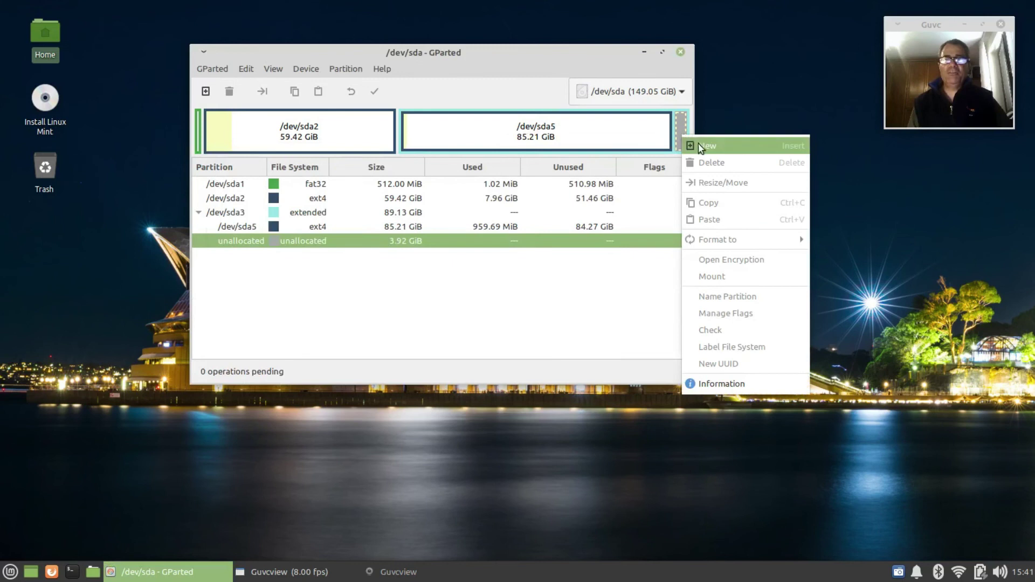
pyautogui.click(698, 142)
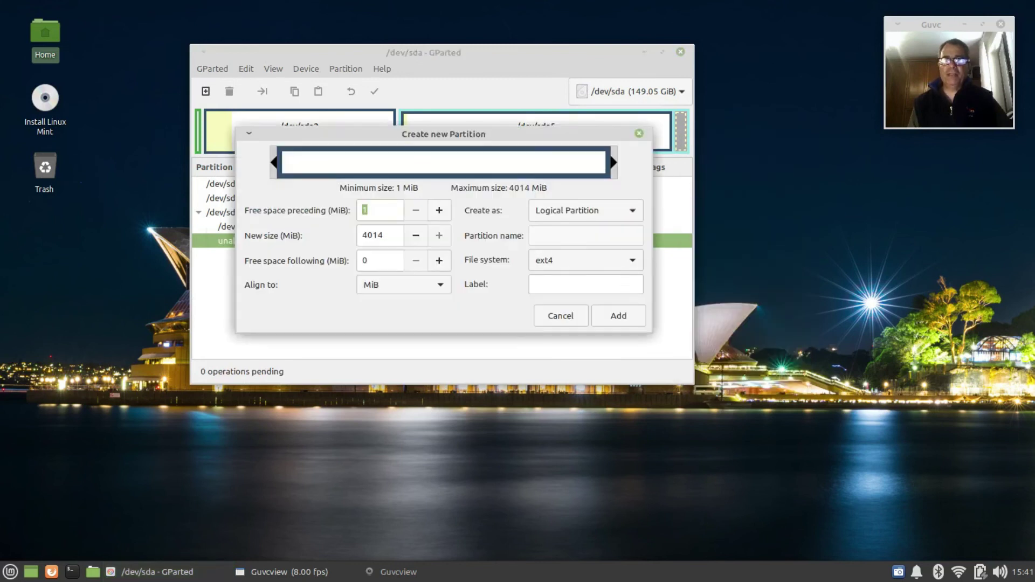
pyautogui.click(585, 260)
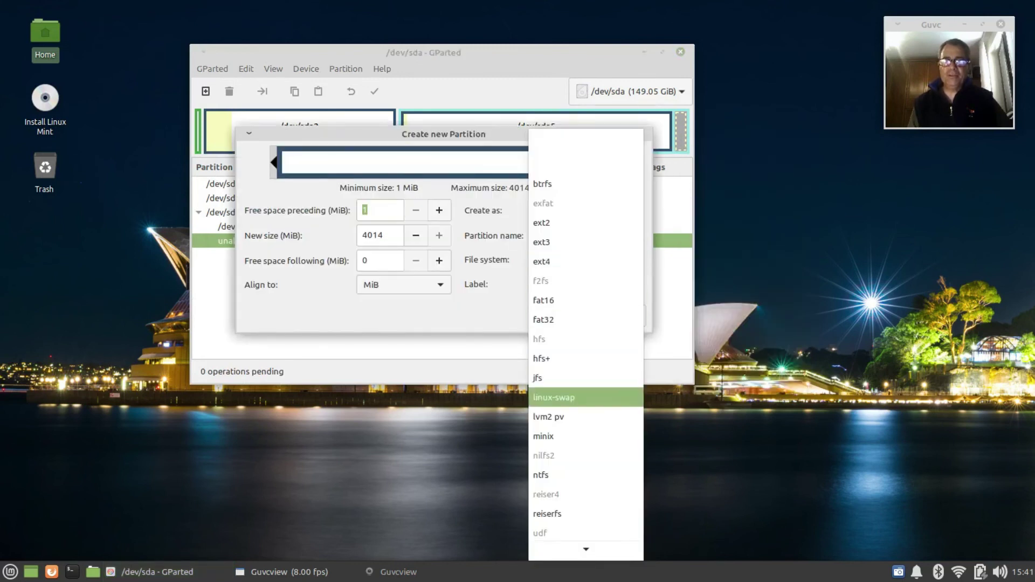
pyautogui.click(566, 393)
pyautogui.click(618, 316)
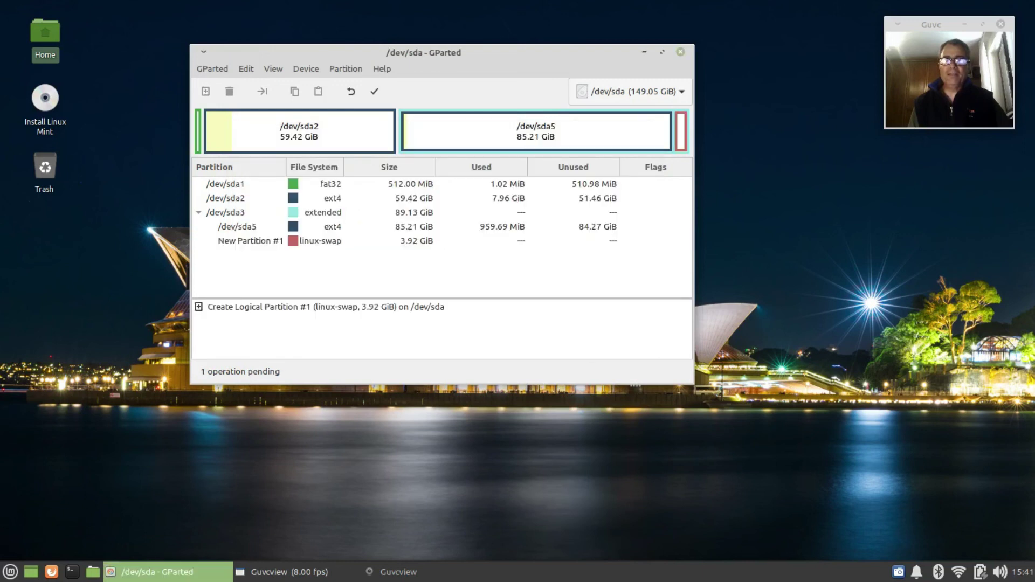
pyautogui.click(374, 91)
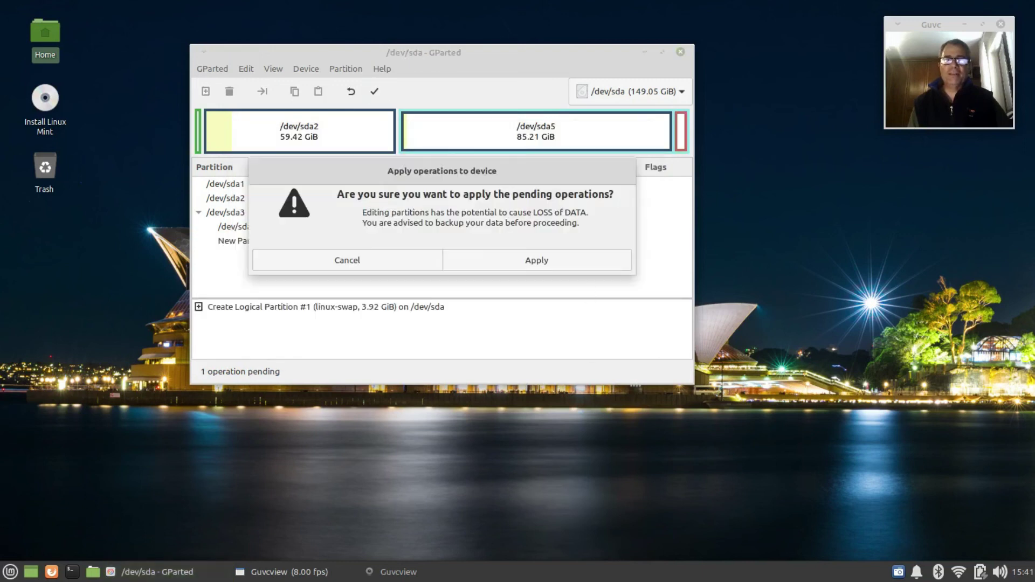
pyautogui.press('Return')
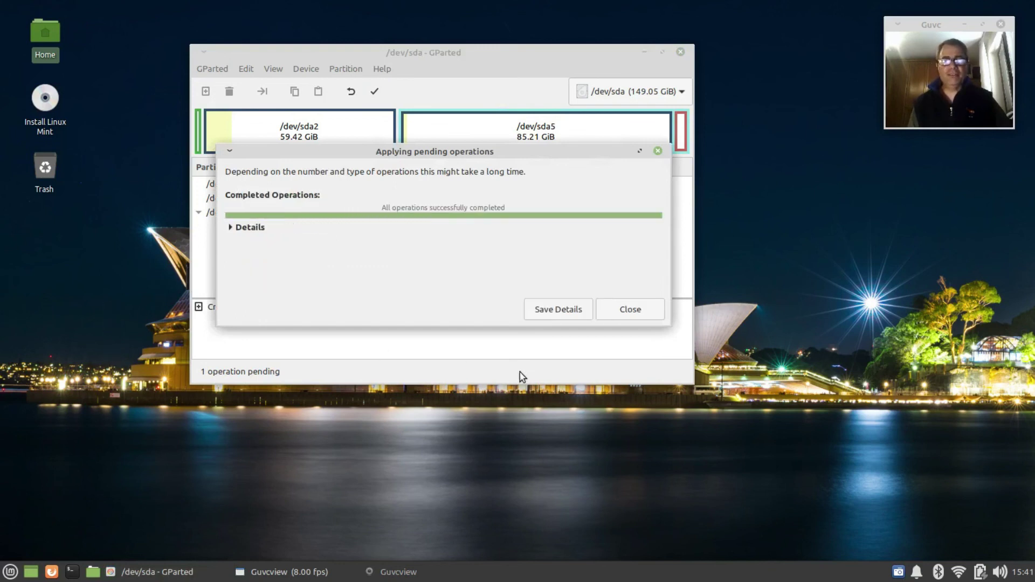
pyautogui.click(620, 316)
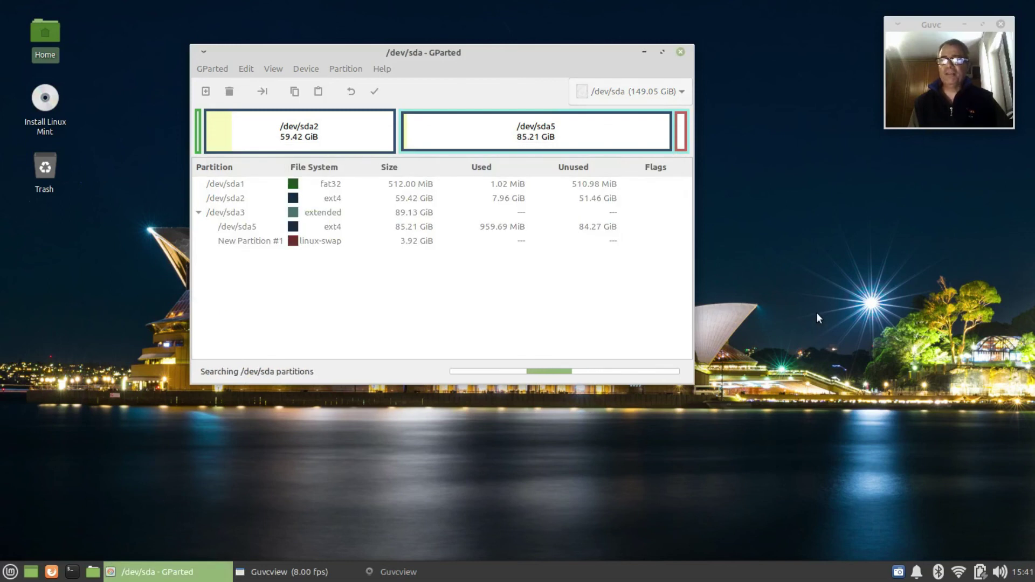
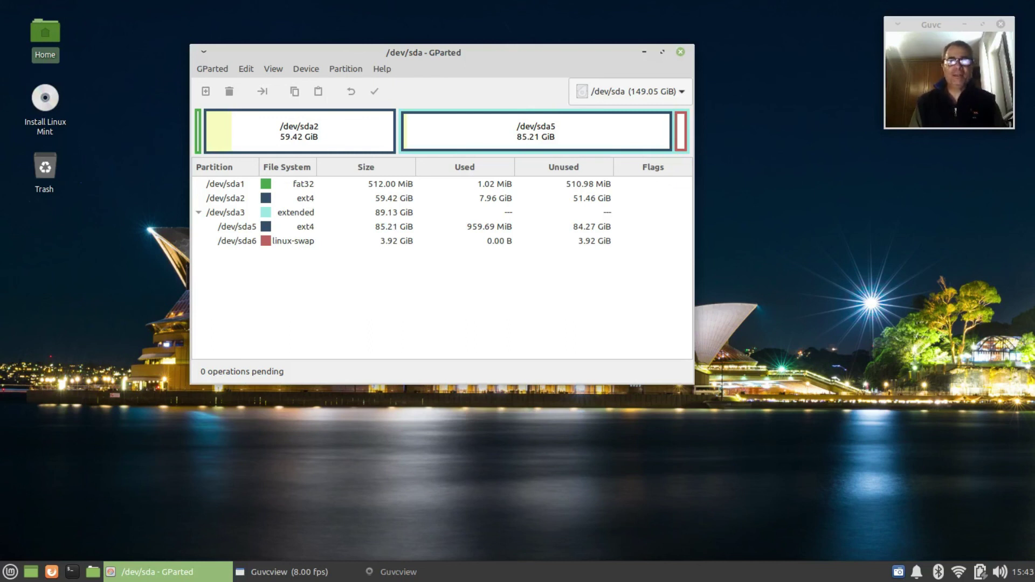
# Examine the file system formats offered for reformatting /dev/sda5, leaving the partition as it is.
pyautogui.rightClick(462, 130)
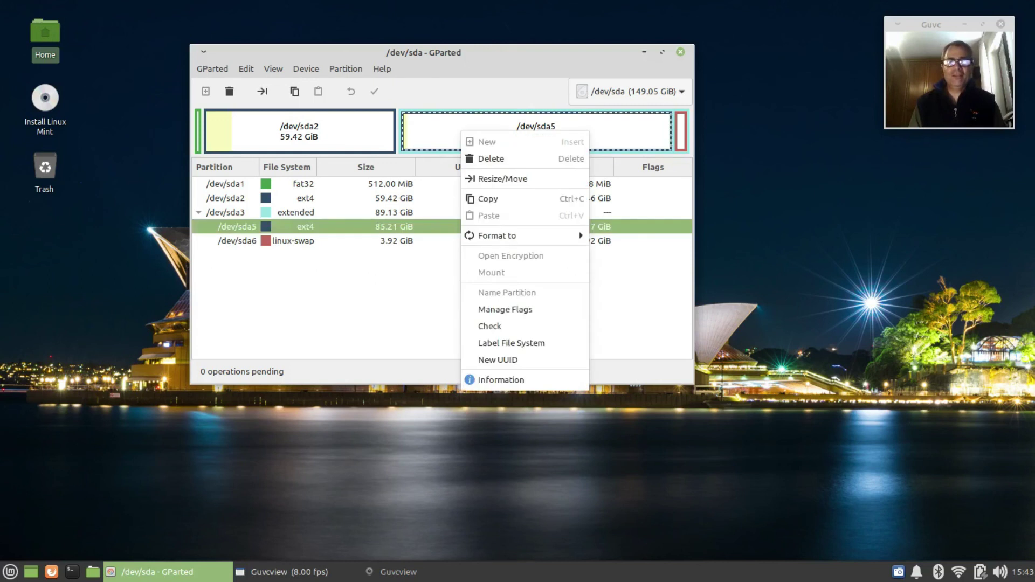
pyautogui.moveTo(517, 235)
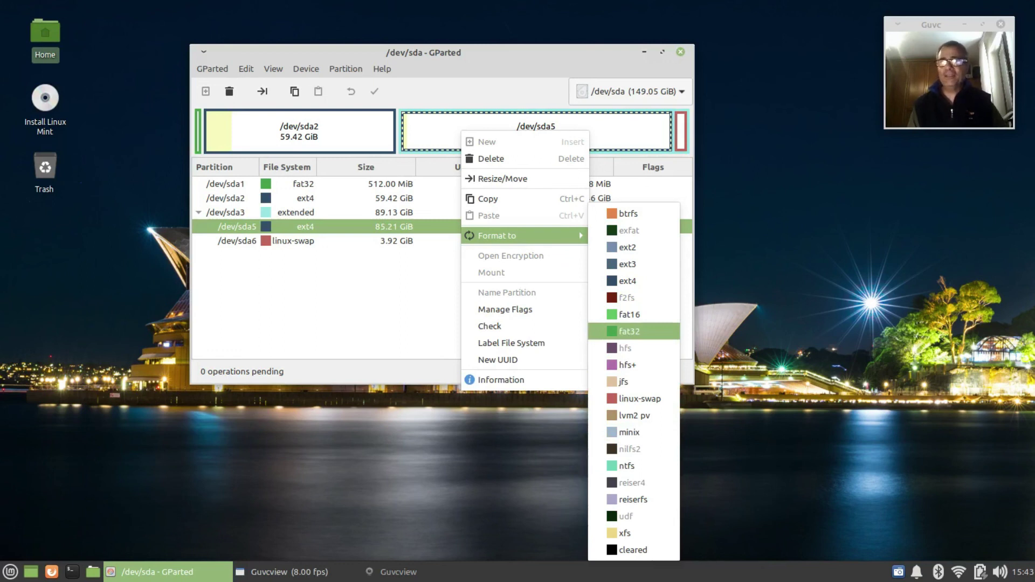
pyautogui.press('Escape')
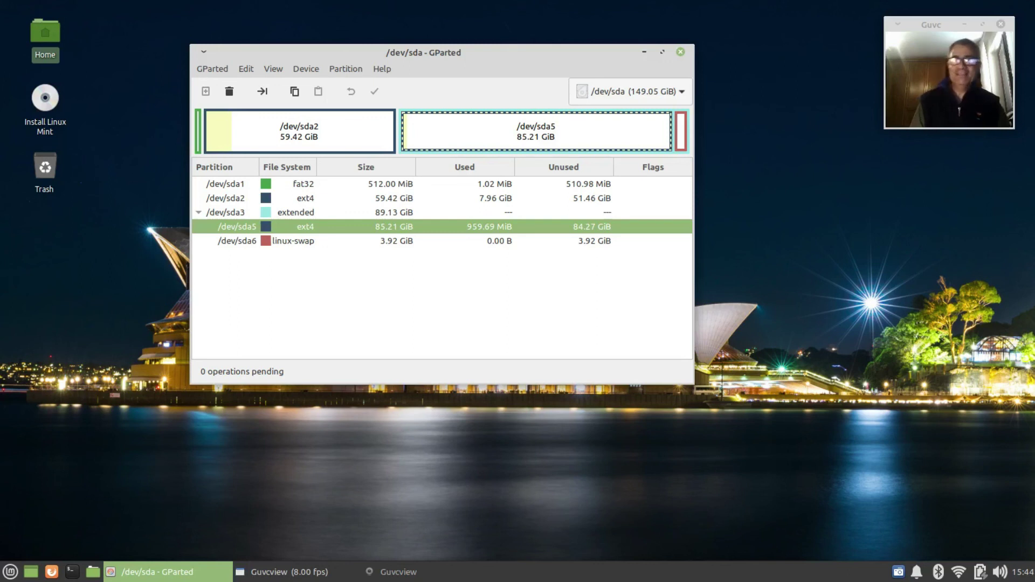
pyautogui.rightClick(898, 572)
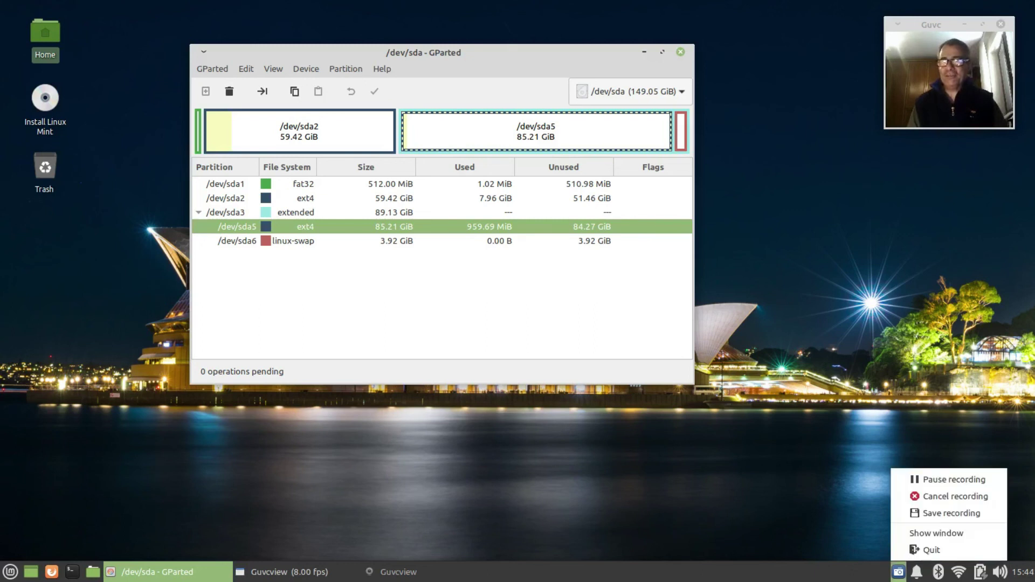